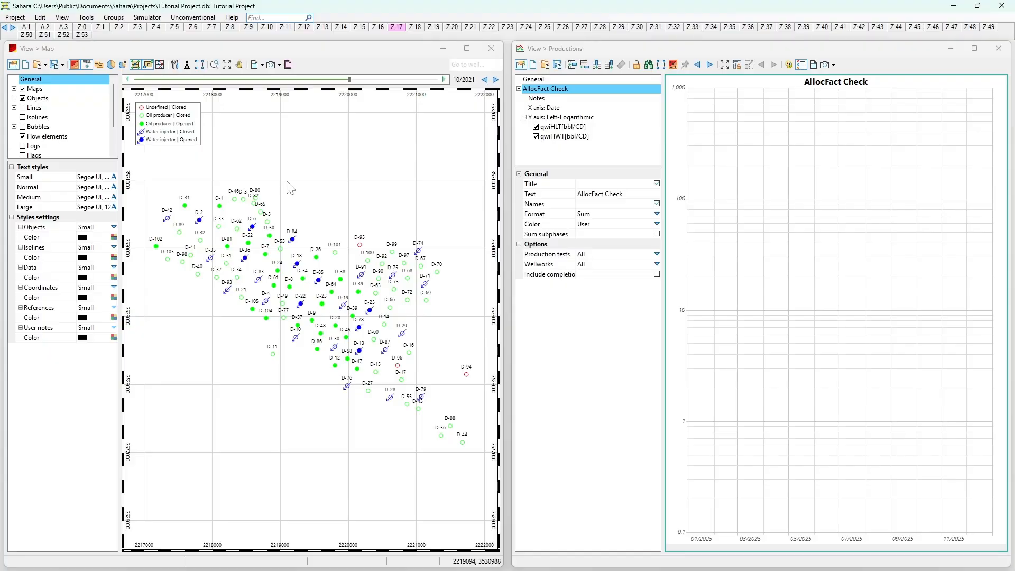
- Open the Mapping tool and view the data types offered in its mapping data variable selection
click(86, 17)
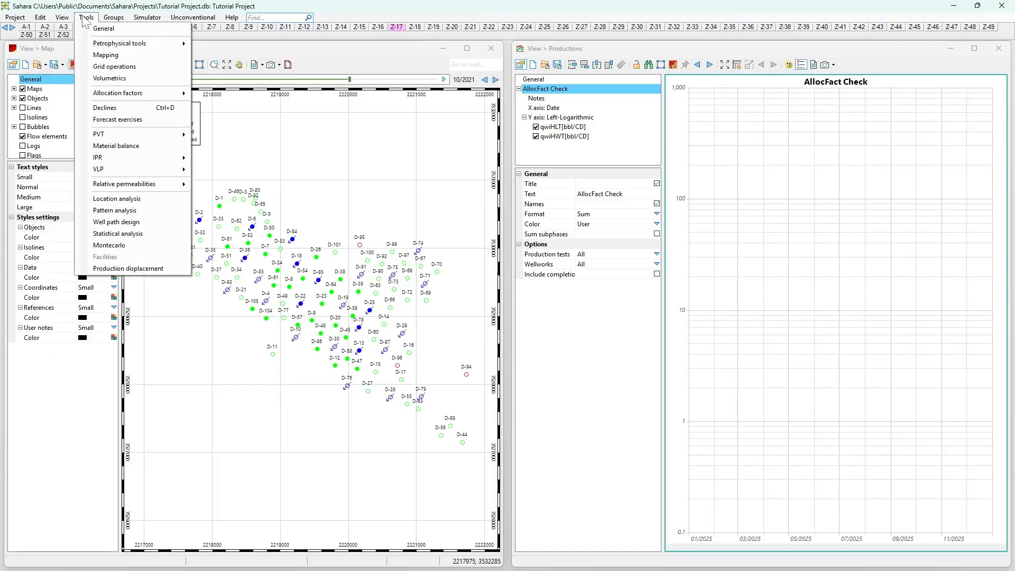
click(101, 54)
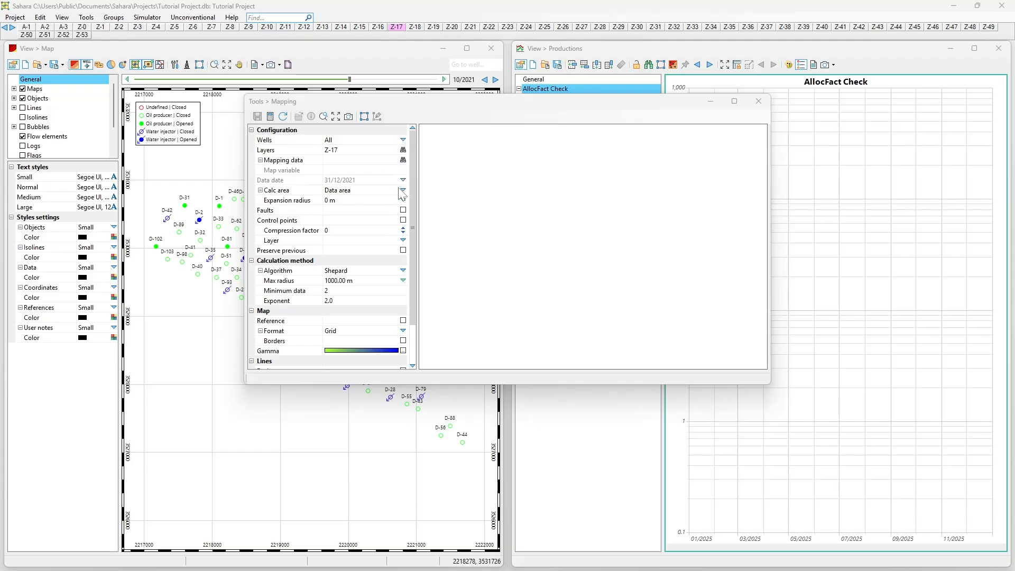
click(403, 160)
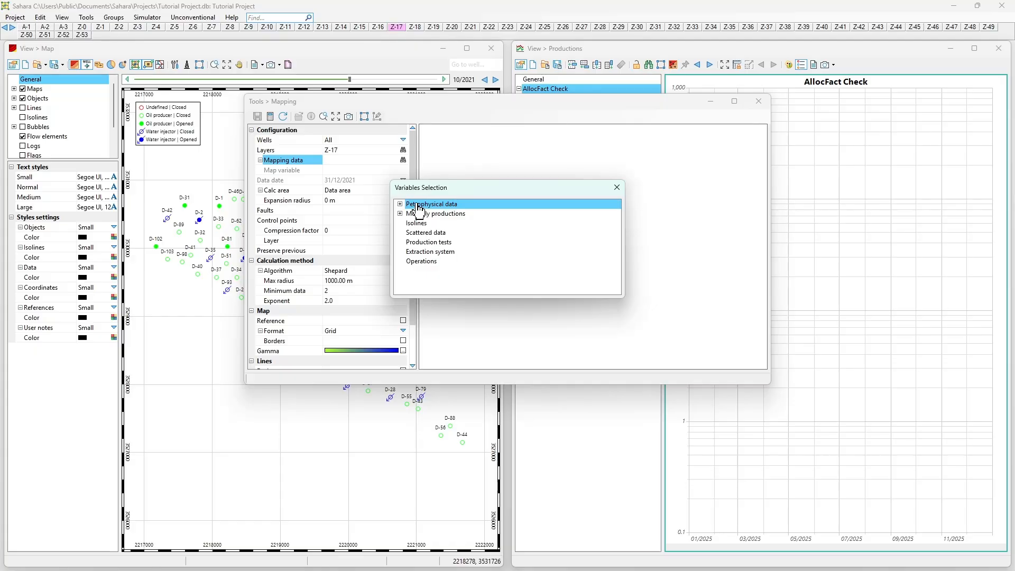
click(617, 188)
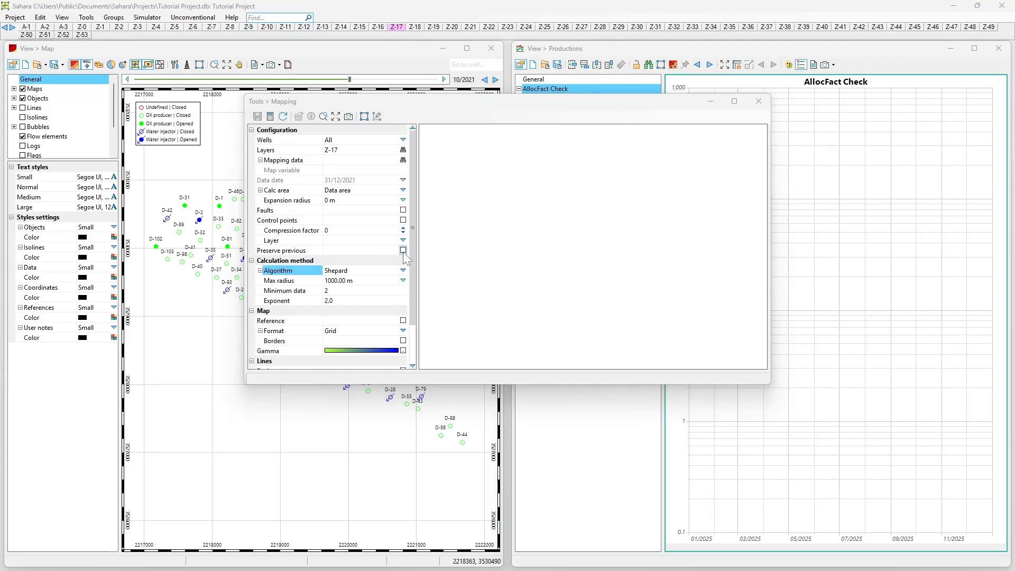
- Look through the list of interpolation algorithms available for the map's calculation method
click(403, 270)
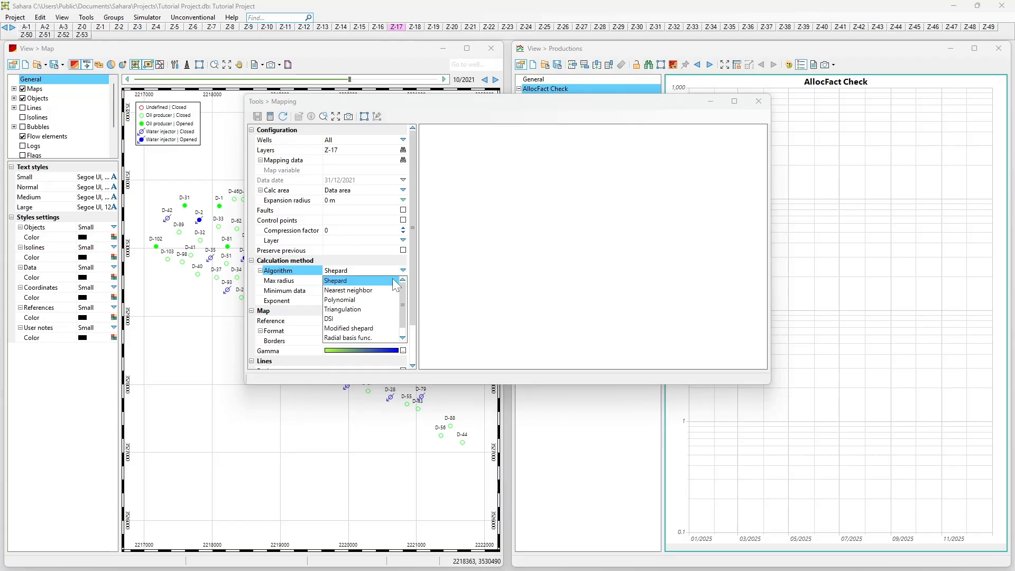
scroll(370, 302, down, 1)
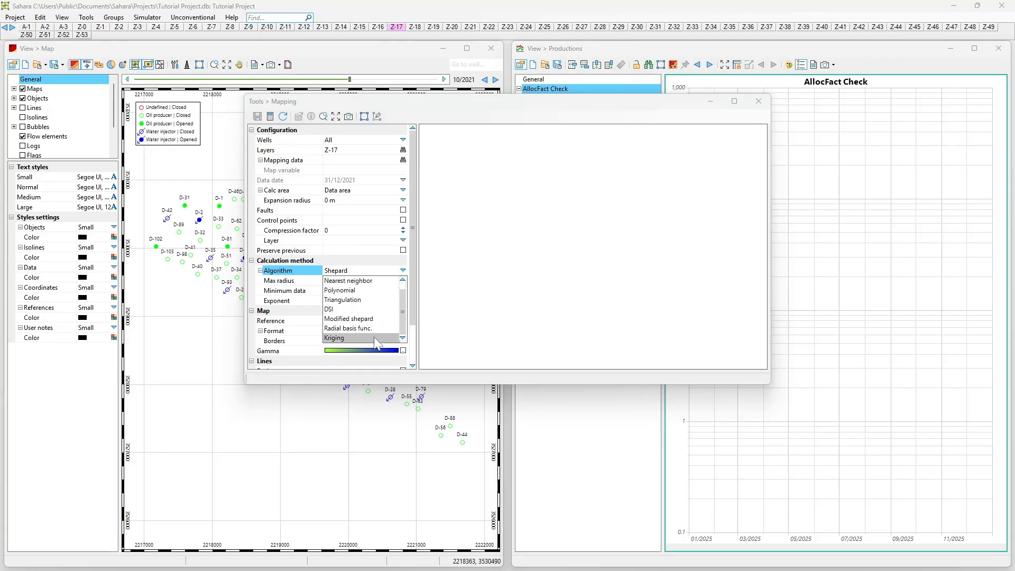
scroll(374, 337, up, 1)
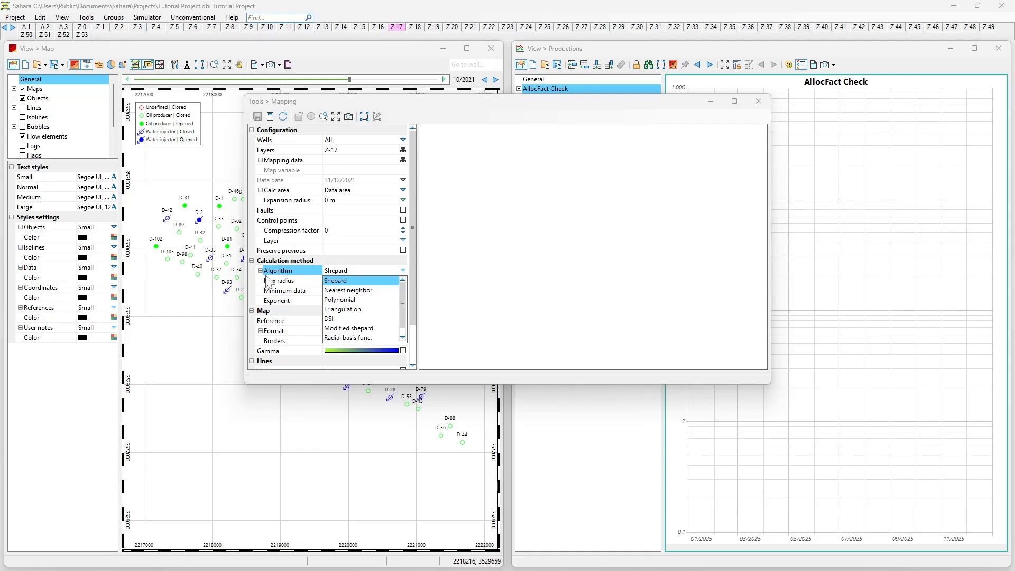
key(Escape)
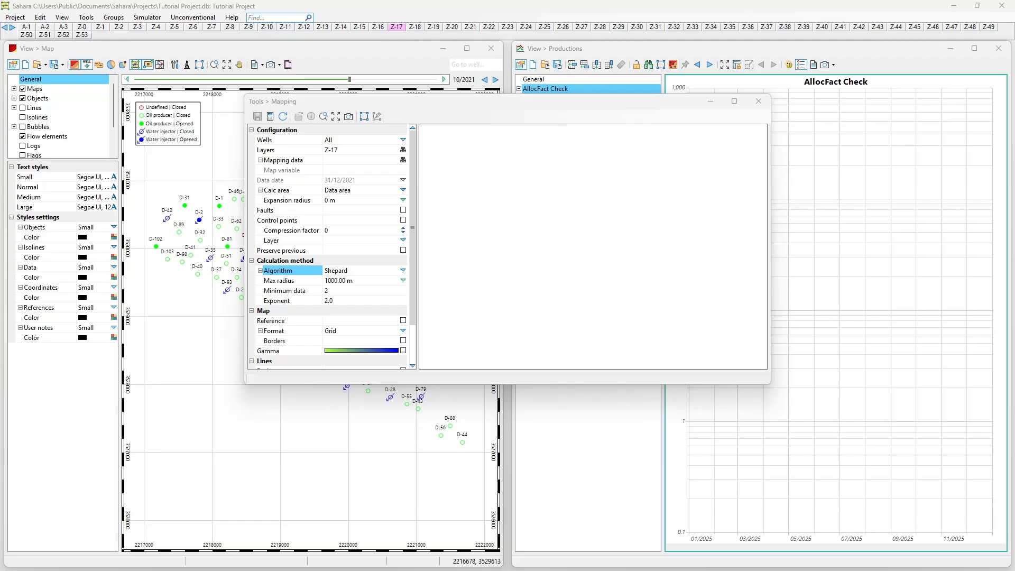
- Switch the map's wells setting to Select wells and return it to All
click(369, 152)
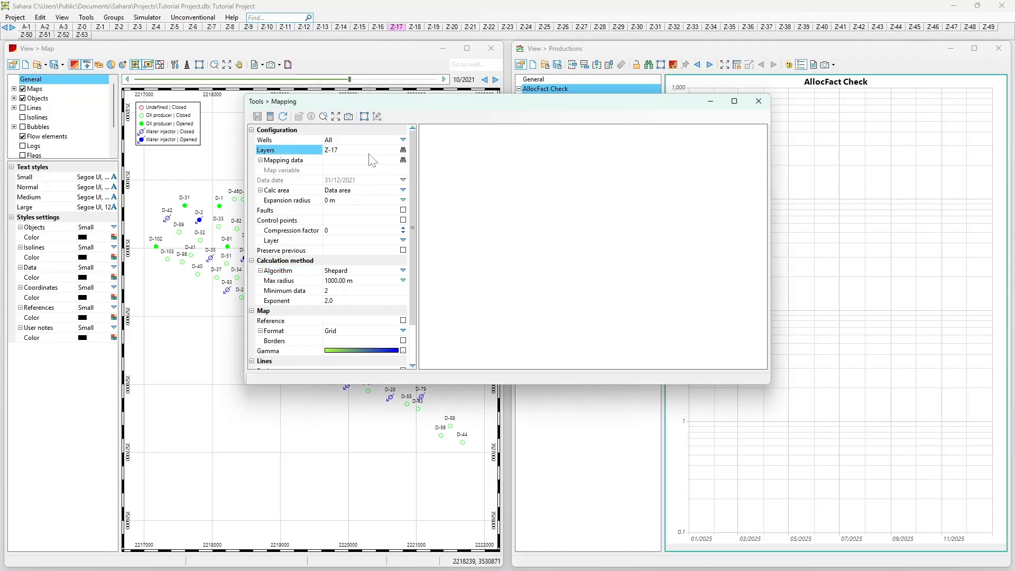
click(403, 141)
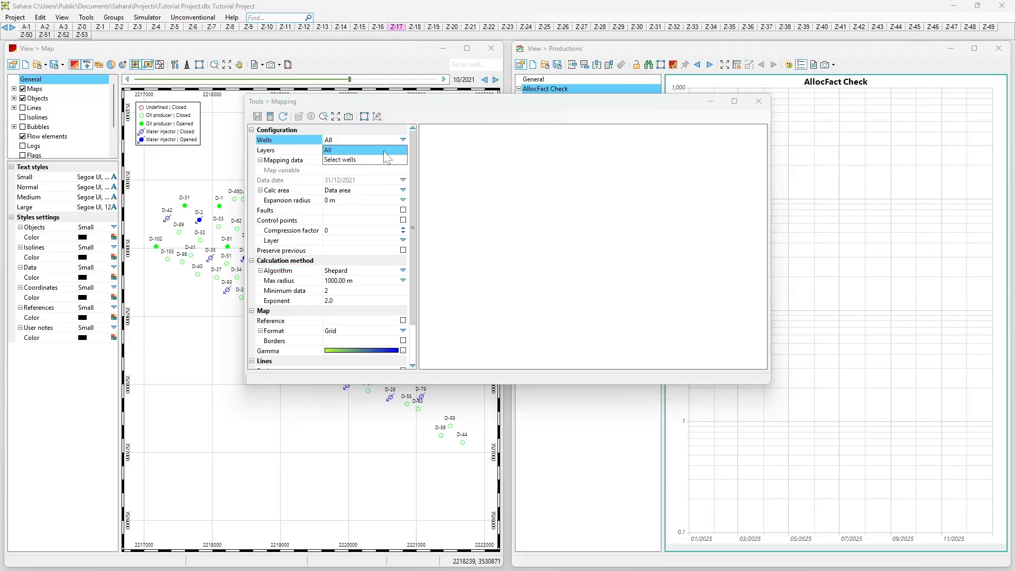
click(373, 159)
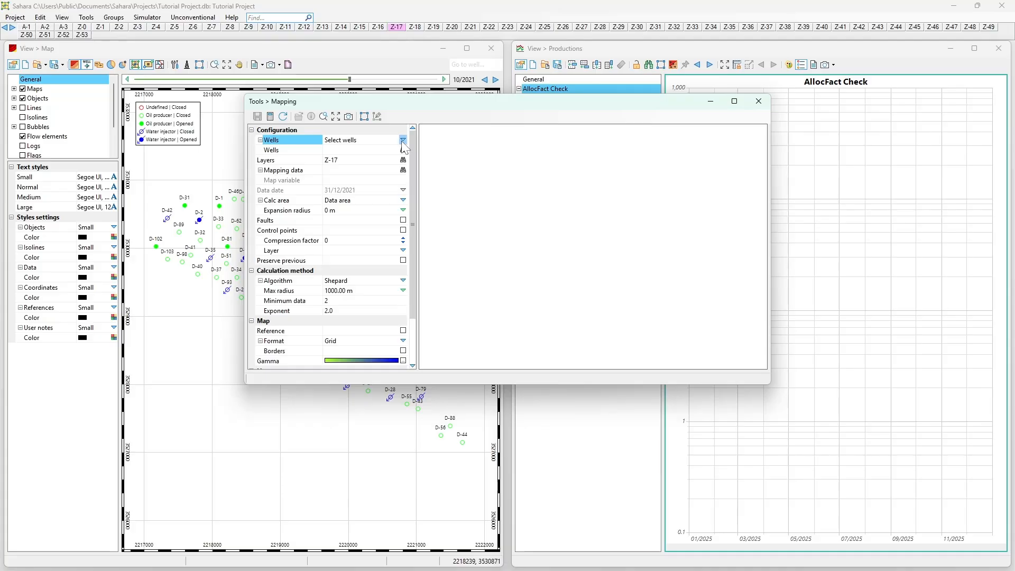
click(402, 142)
click(392, 150)
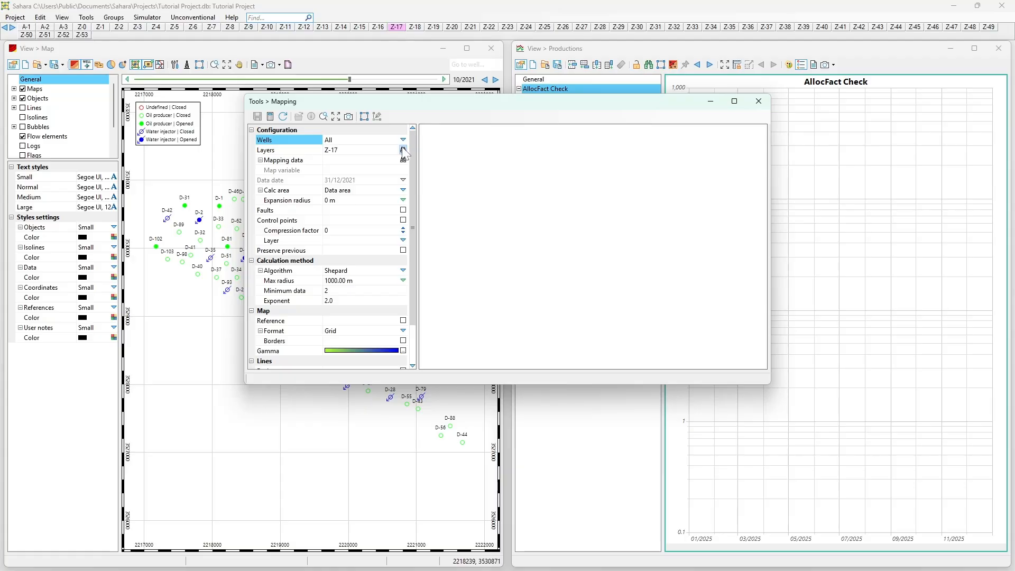
- Open the layer selection for the map to view the unselected and selected layers, and close it without changes
click(404, 151)
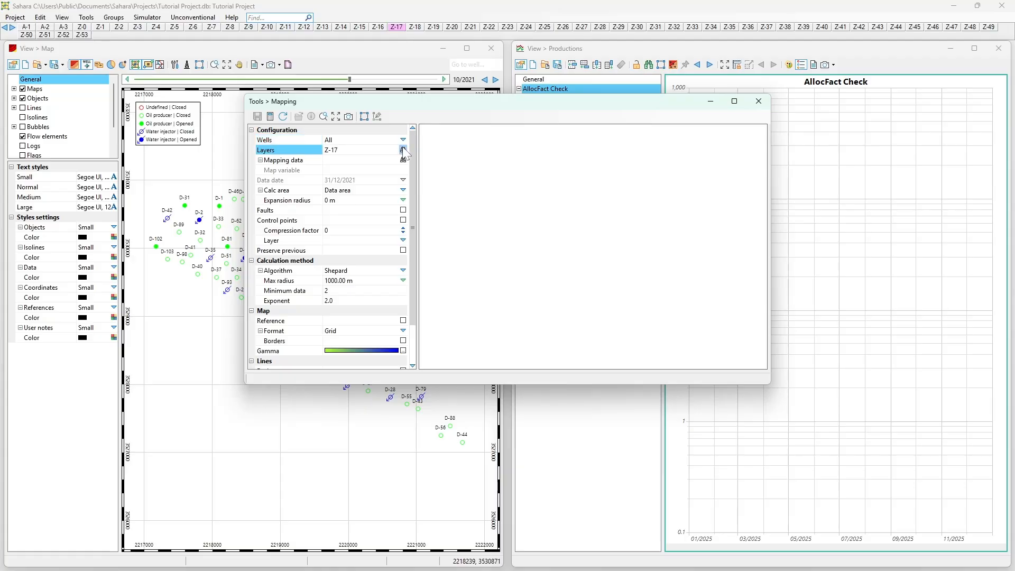
click(404, 150)
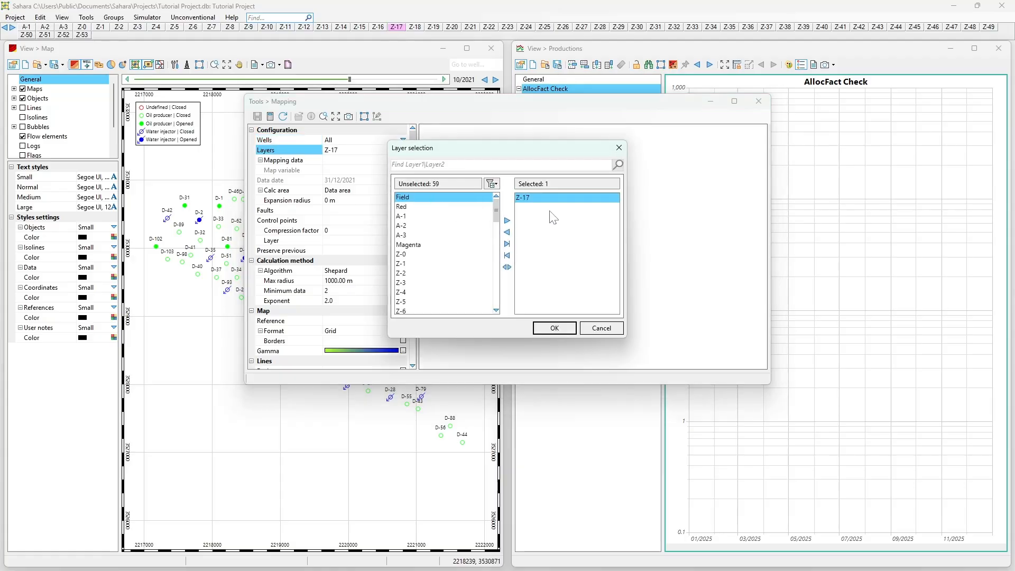
mouse_move(498, 213)
mouse_down()
mouse_move(509, 310)
mouse_move(516, 214)
mouse_up()
click(618, 147)
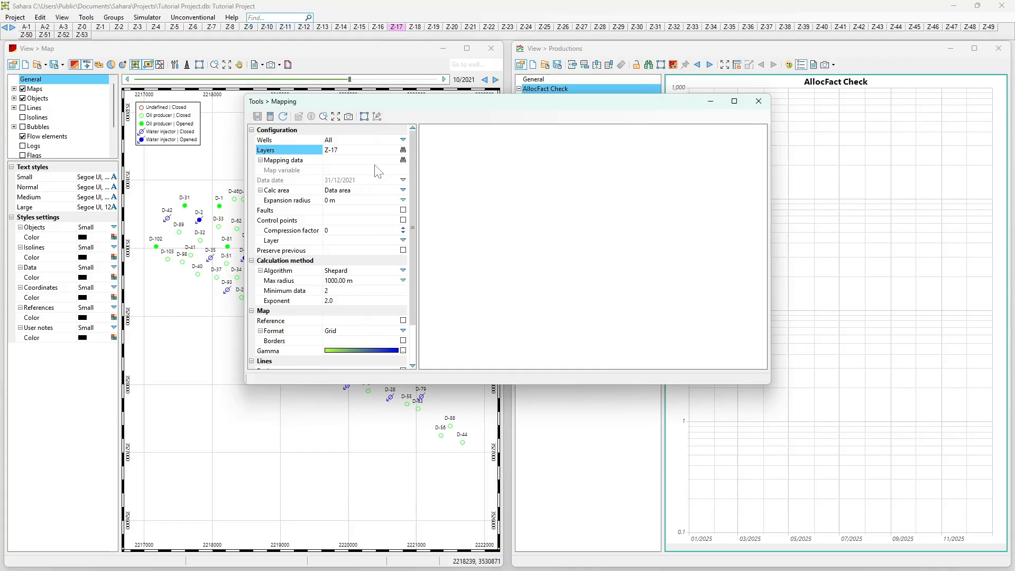
- Choose the layer-level Porosity petrophysical variable as the mapping data and move the Mapping window clear of the well map
click(404, 161)
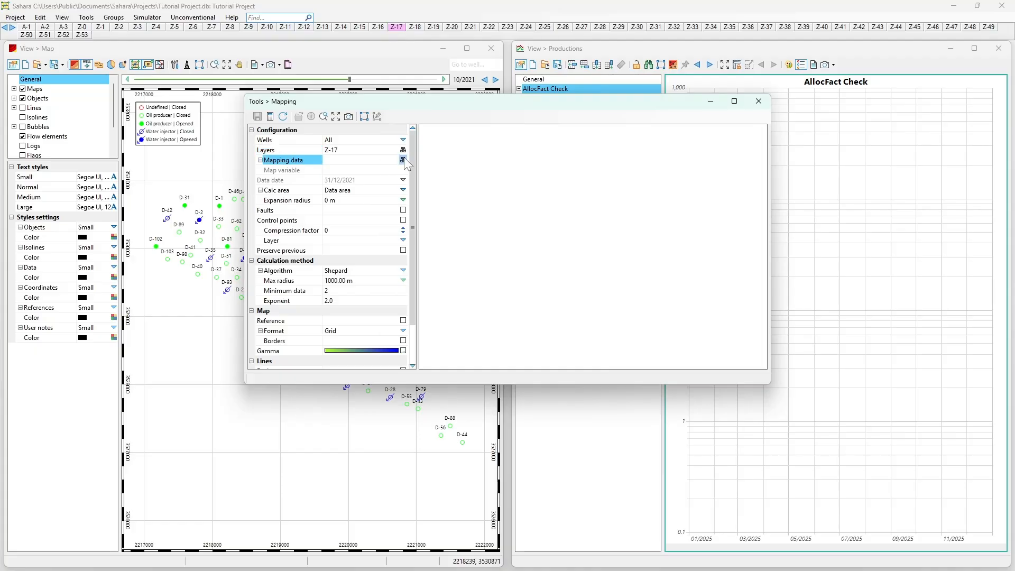
click(404, 160)
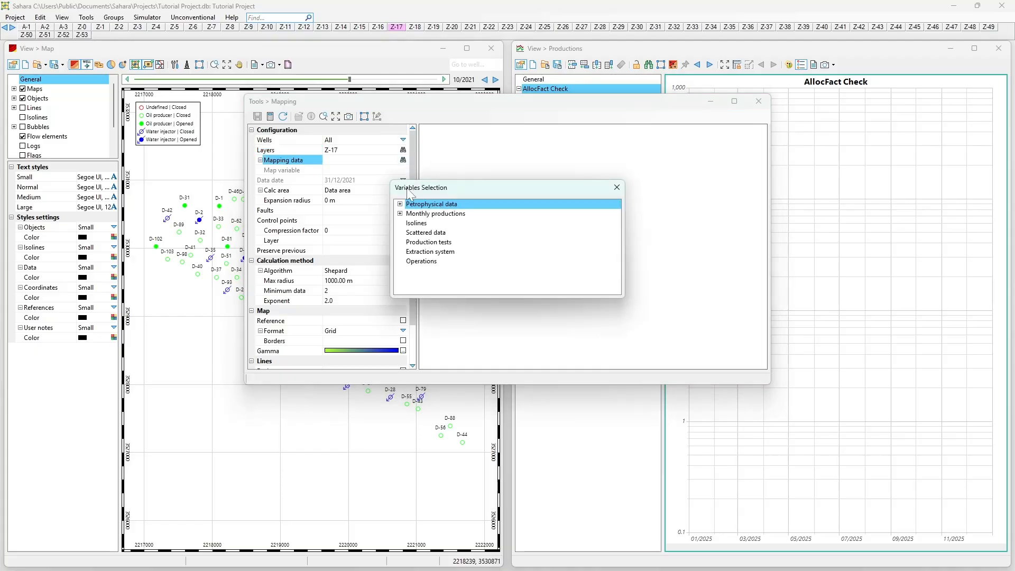
click(401, 205)
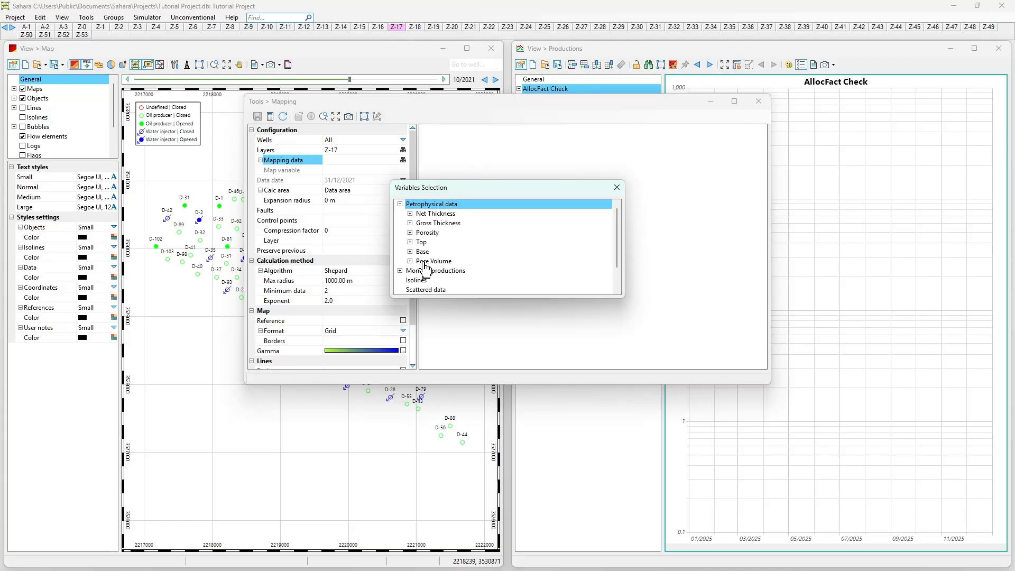
click(410, 233)
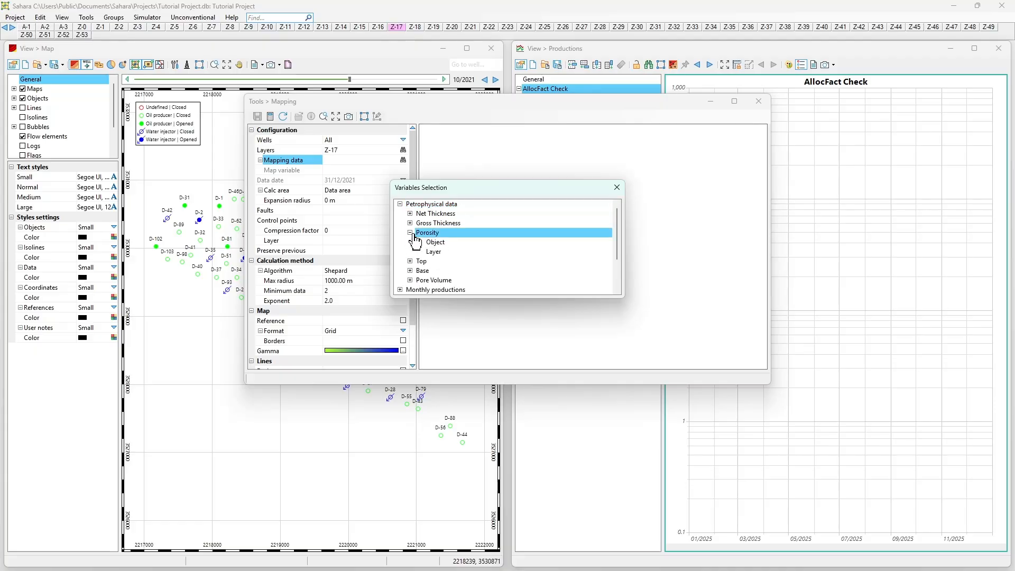
double_click(434, 252)
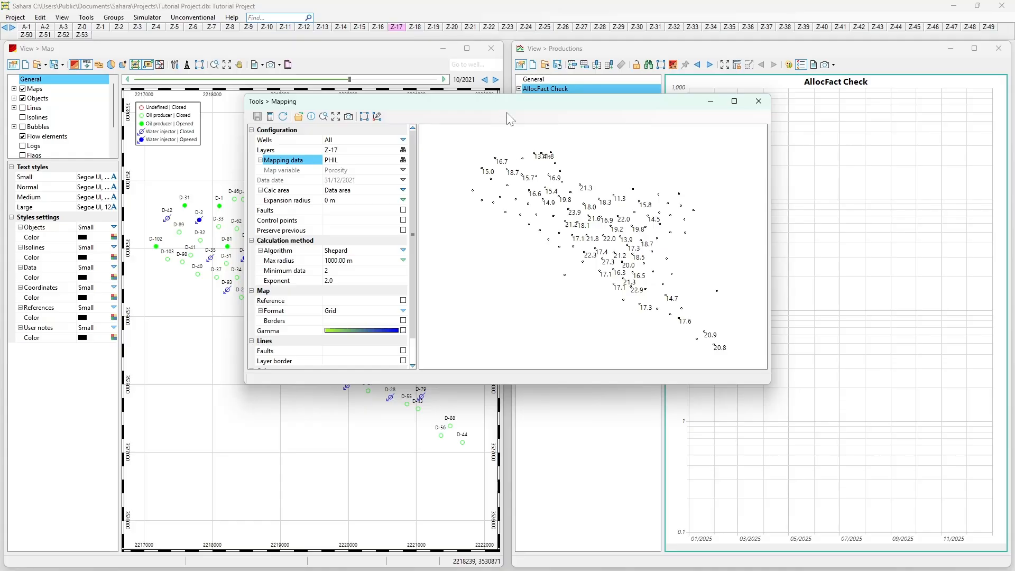
drag(505, 107, 728, 132)
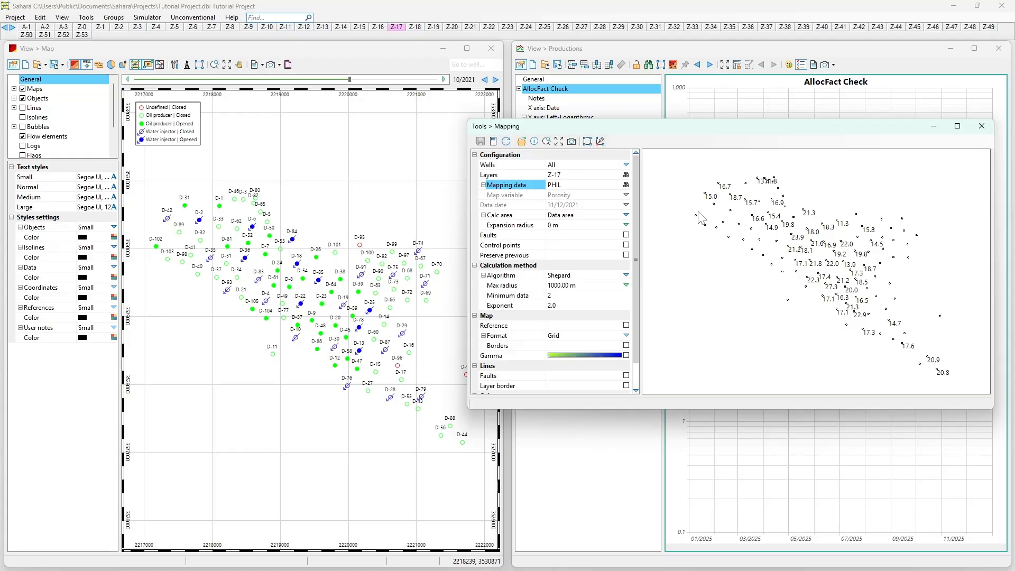
click(42, 18)
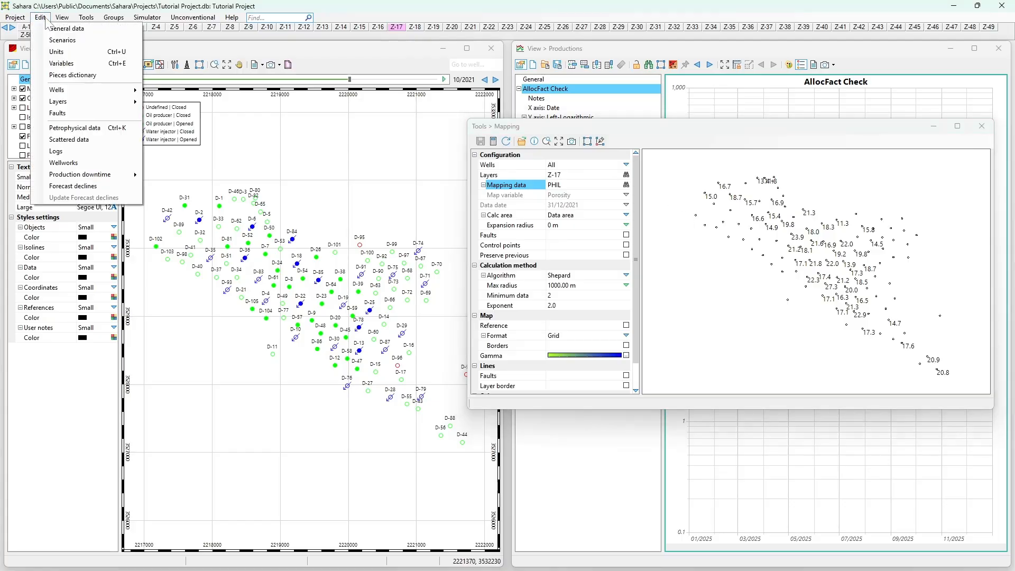
mouse_move(125, 91)
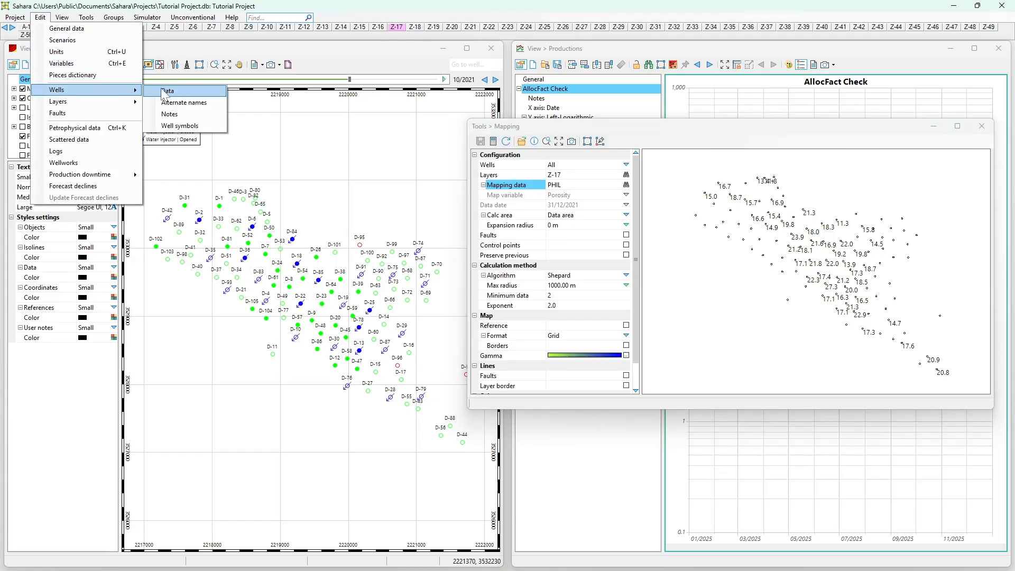
click(723, 227)
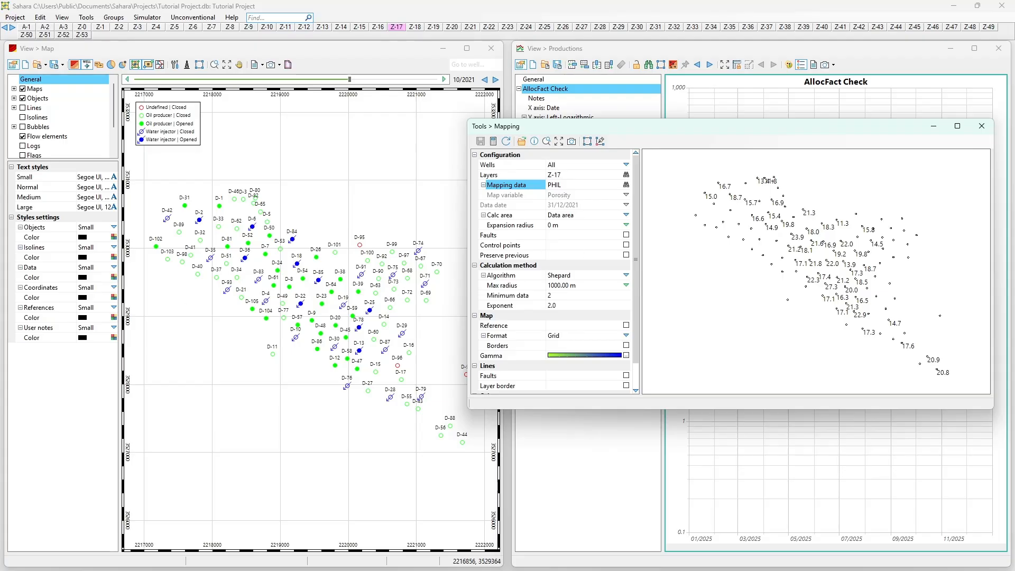
- Calculate the porosity map of layer Z-17 with the calculation area set to Data area
click(626, 215)
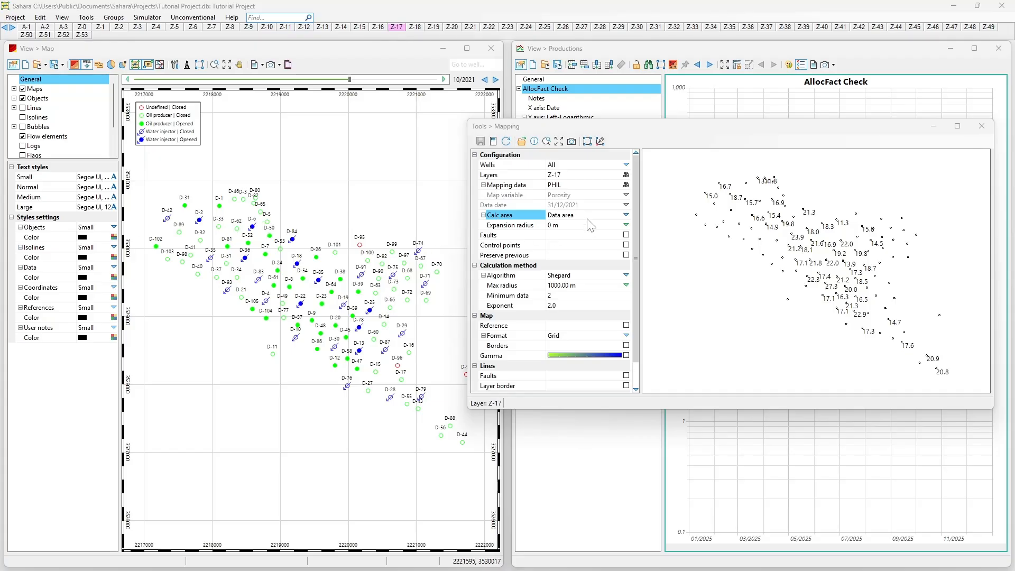
click(506, 141)
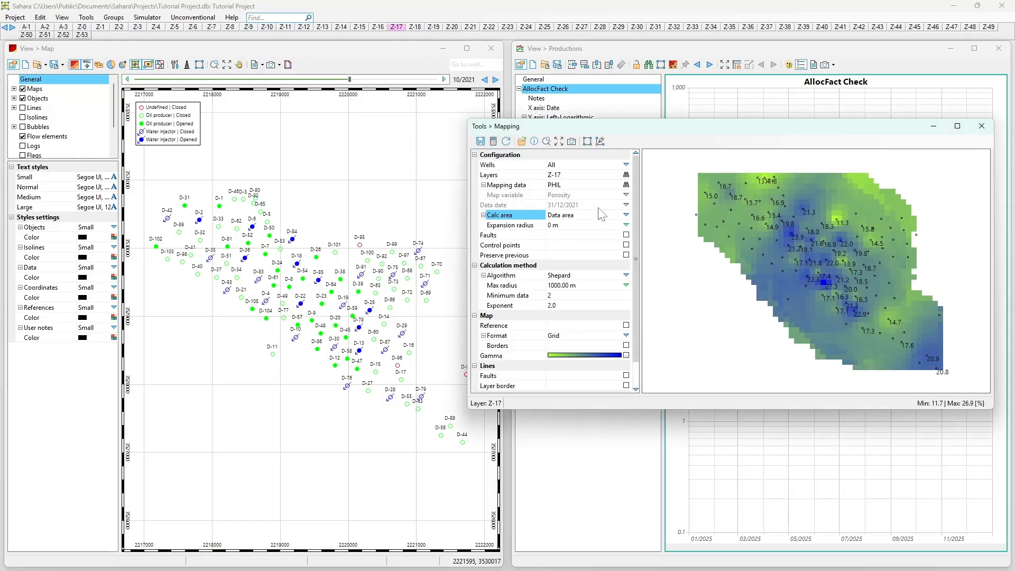
- Set the calculation area's expansion radius to 50 m and recalculate the porosity map
click(626, 225)
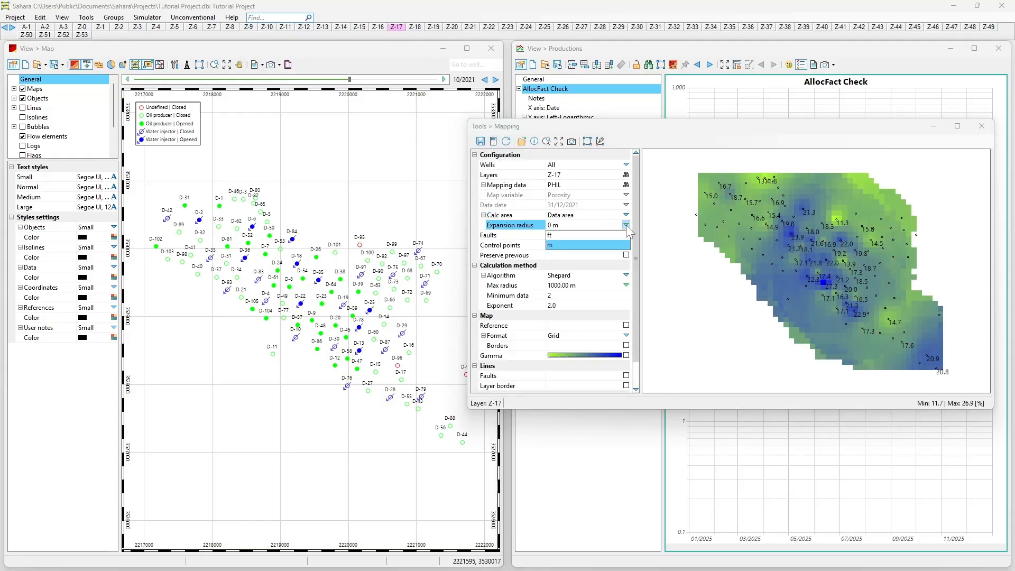
text(50)
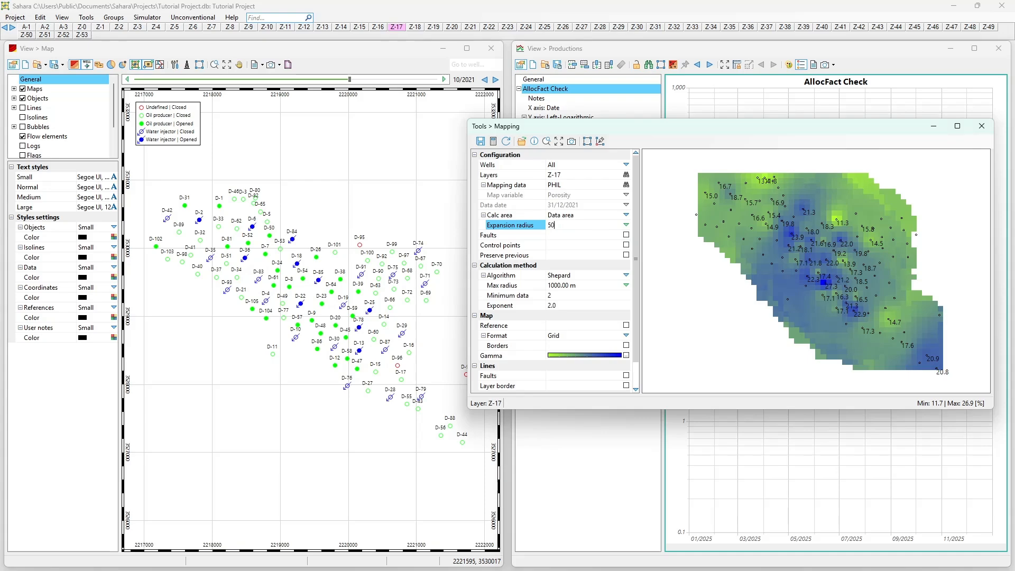
click(582, 235)
click(494, 142)
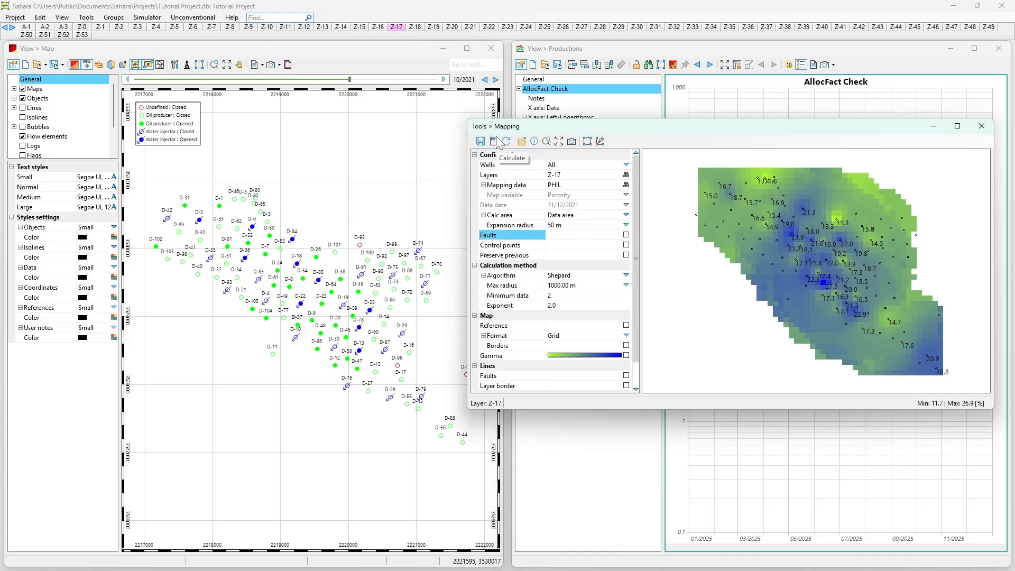
- Increase the expansion radius to 2000 m and recalculate the porosity map
click(552, 226)
text(2000)
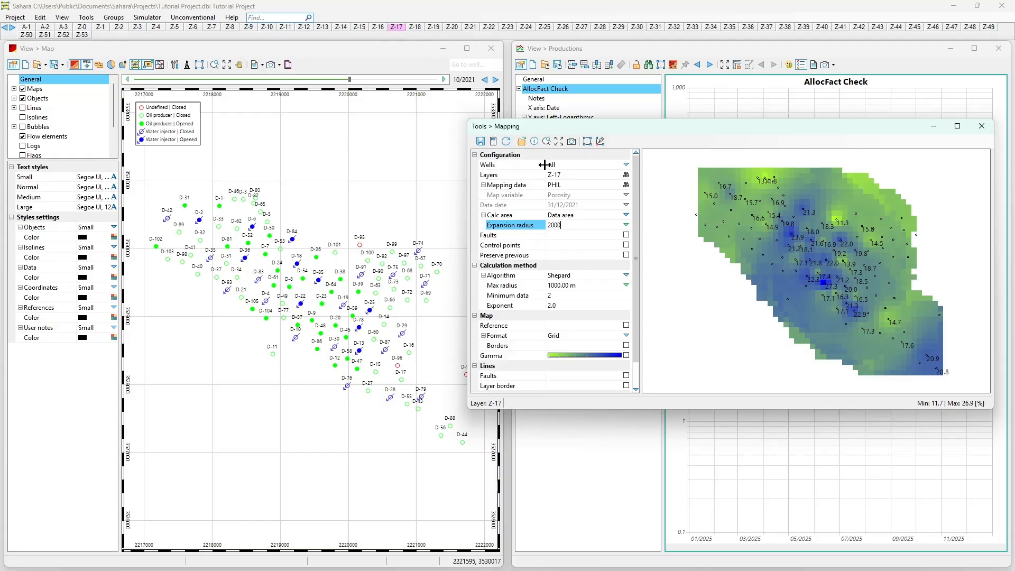
key(Return)
click(523, 143)
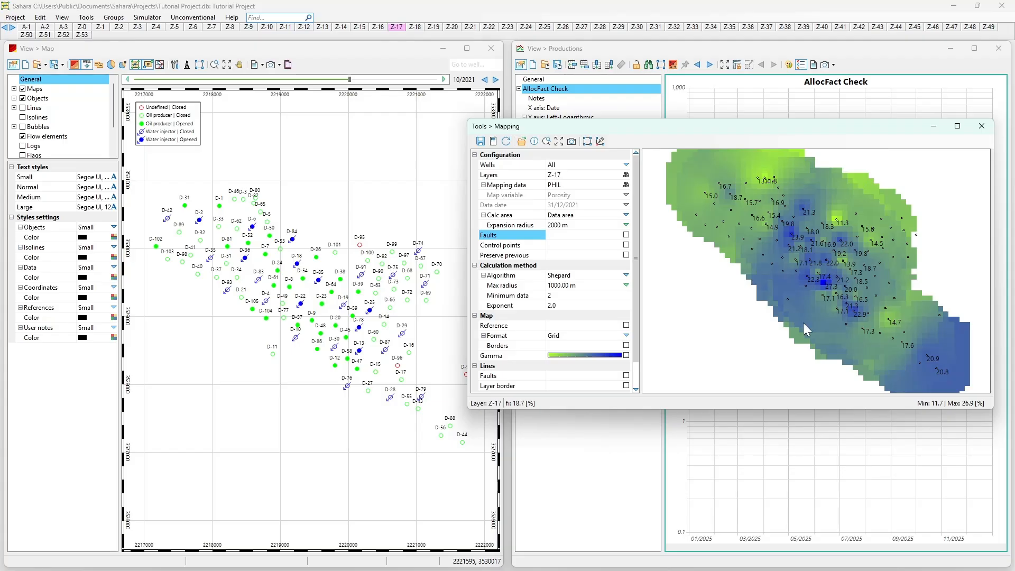
- Reset the expansion radius to 0 m and recalculate the porosity map
click(571, 225)
text(0)
key(Return)
click(493, 142)
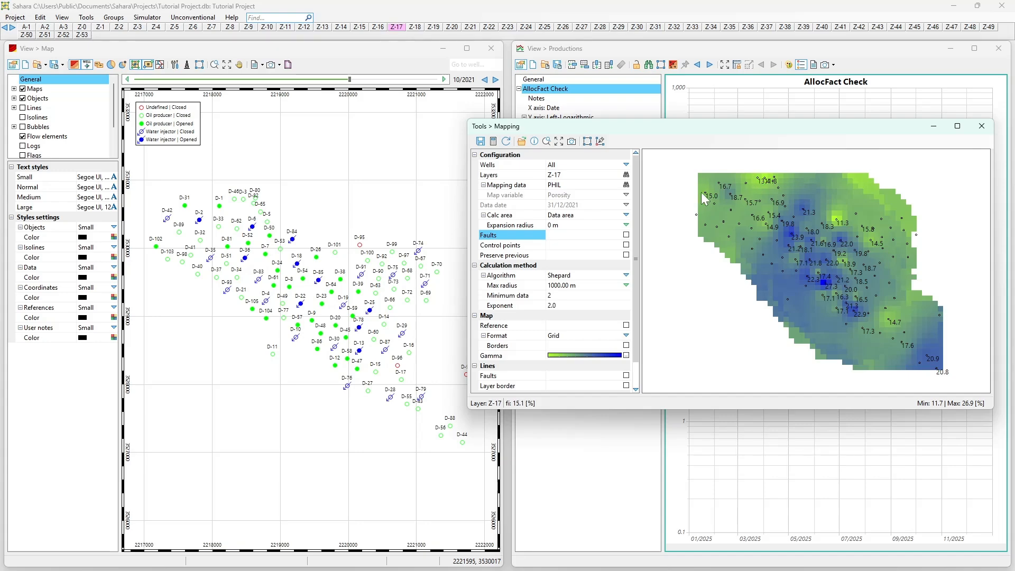
- Change the calculation area to All project and recalculate the porosity map
click(625, 215)
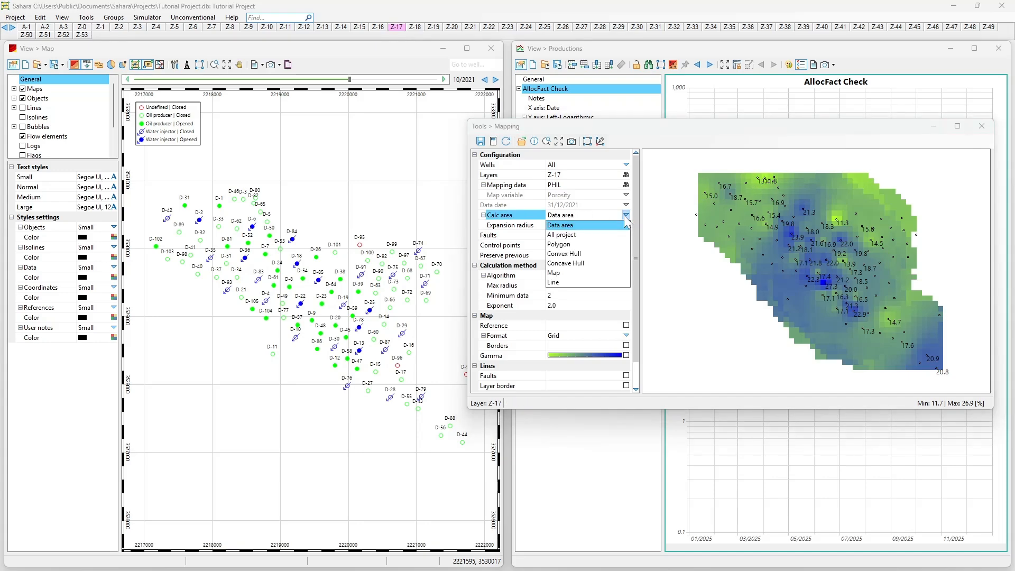
click(601, 235)
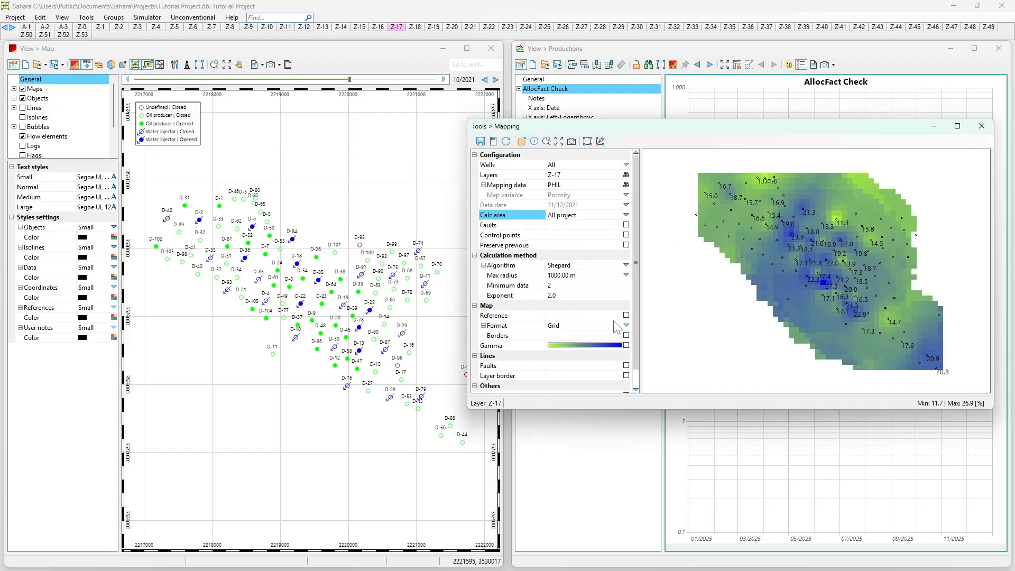
click(506, 141)
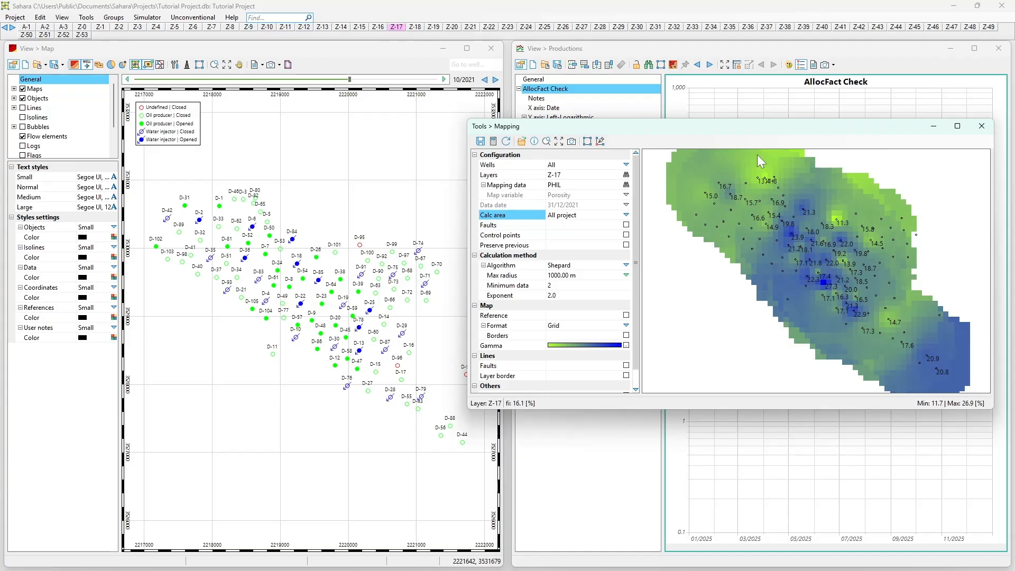
- Restrict the calculation area to a polygon drawn around the northwestern wells and recalculate the porosity map
click(626, 215)
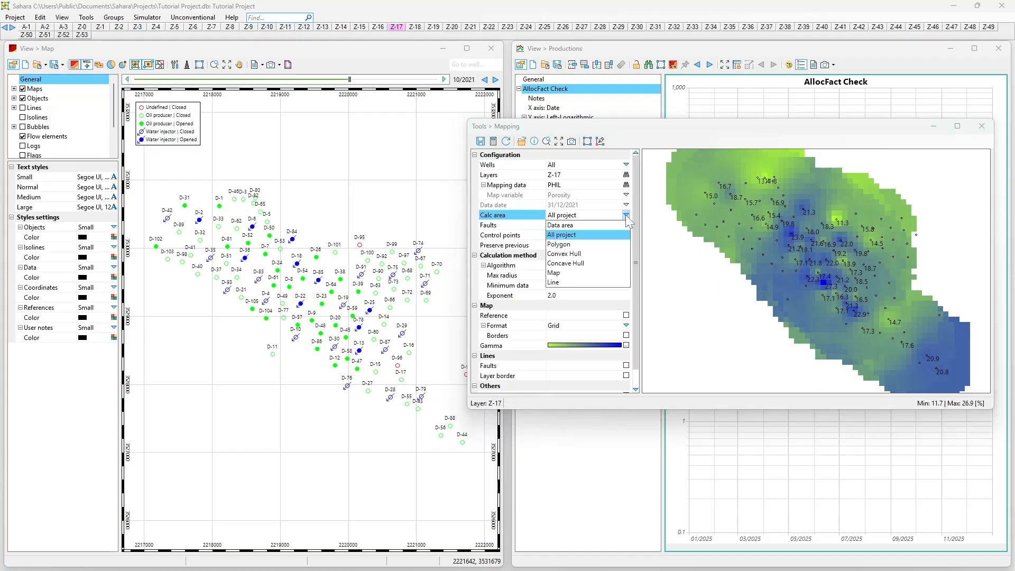
click(603, 234)
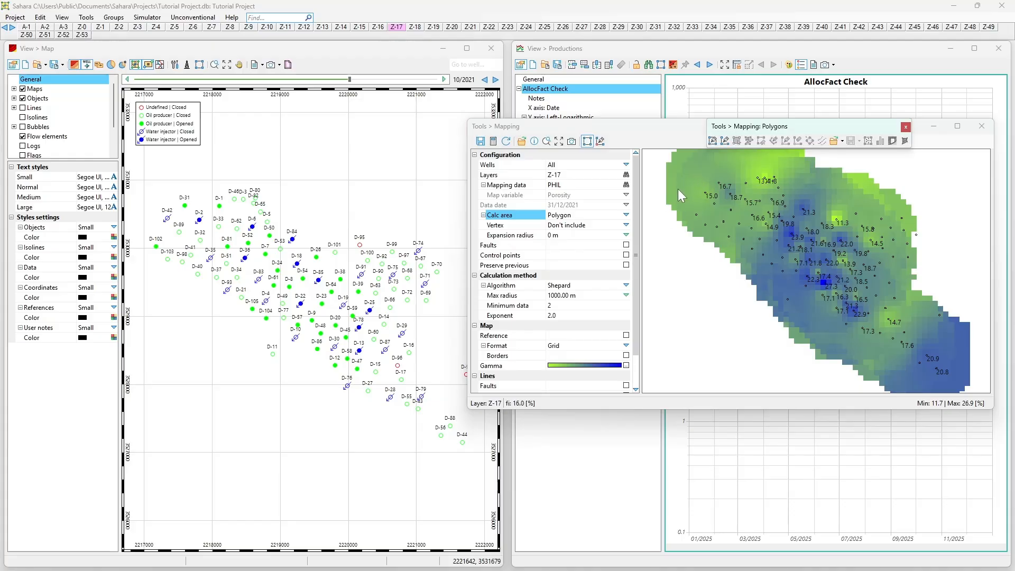
click(712, 142)
click(702, 173)
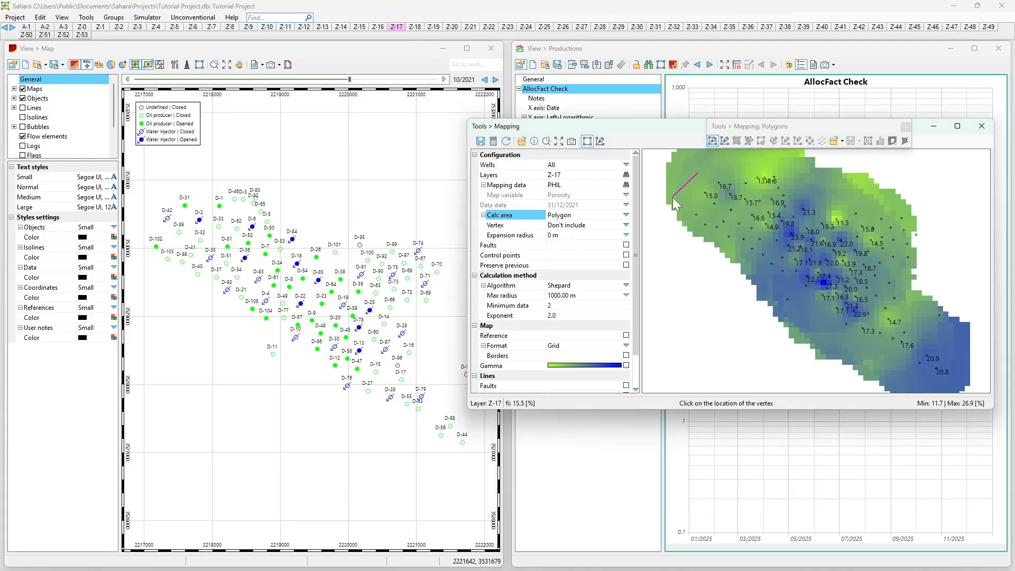
click(672, 198)
click(748, 275)
click(698, 176)
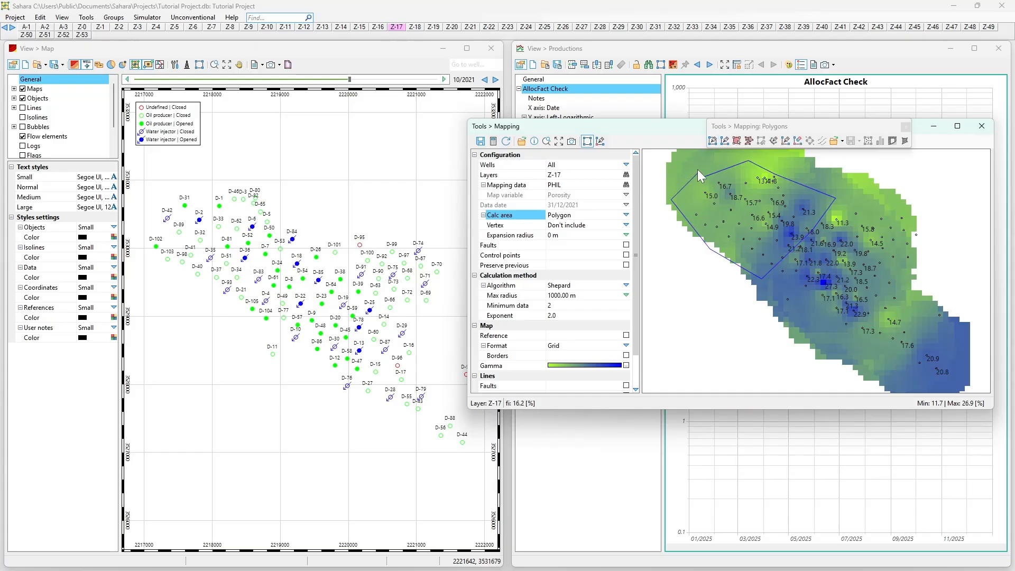
click(494, 142)
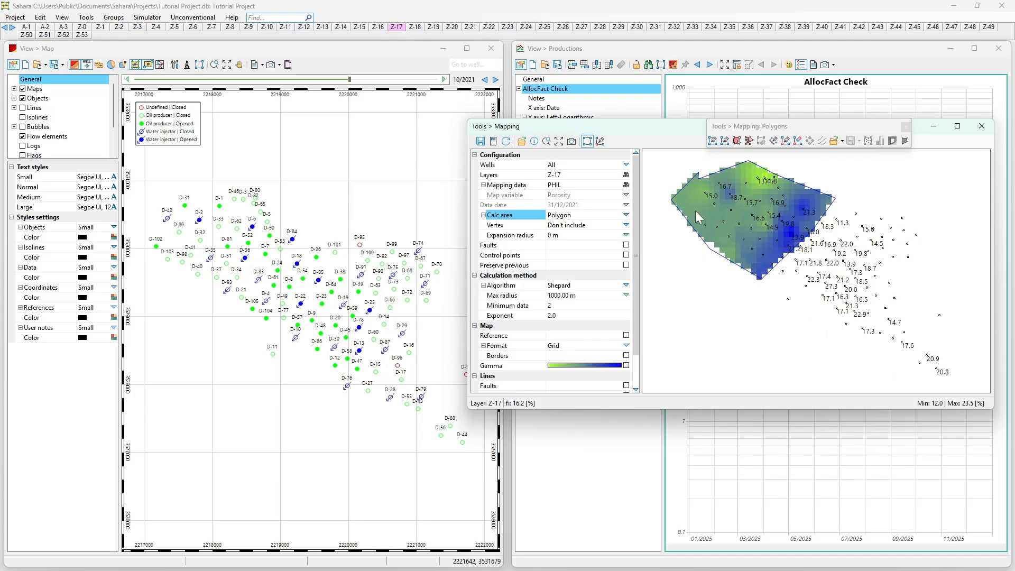
- Set the polygon's Vertex option to Make zero and recalculate the porosity map
click(626, 225)
click(607, 244)
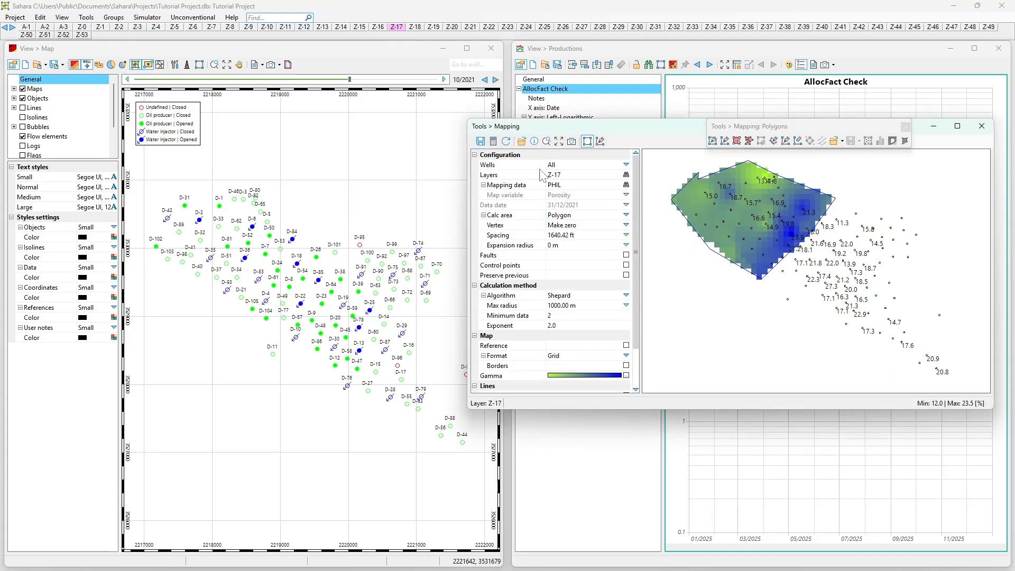
click(495, 144)
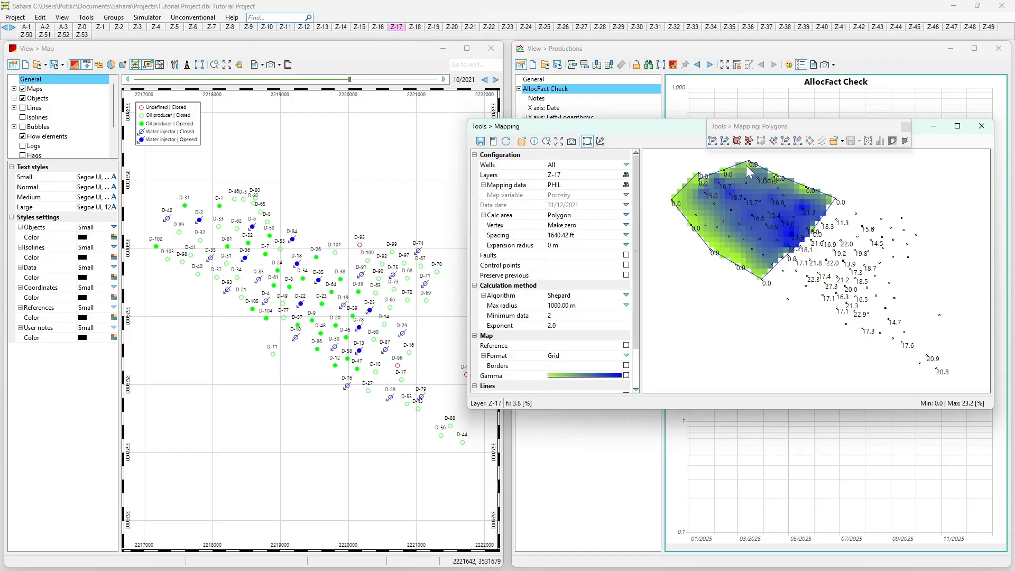
- Set the polygon's Vertex option back to Don't include and recalculate the porosity map
click(627, 224)
click(608, 235)
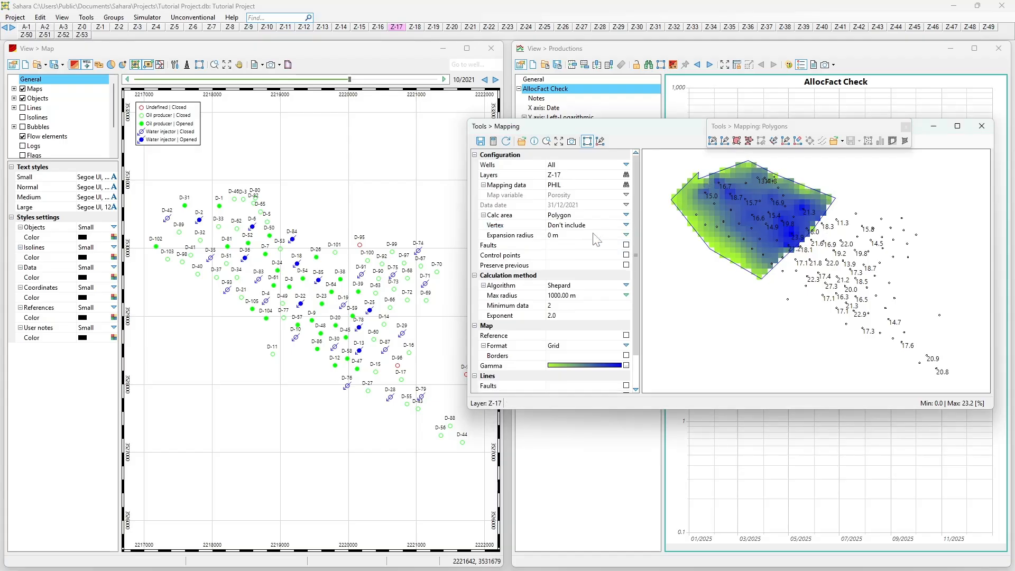
click(493, 141)
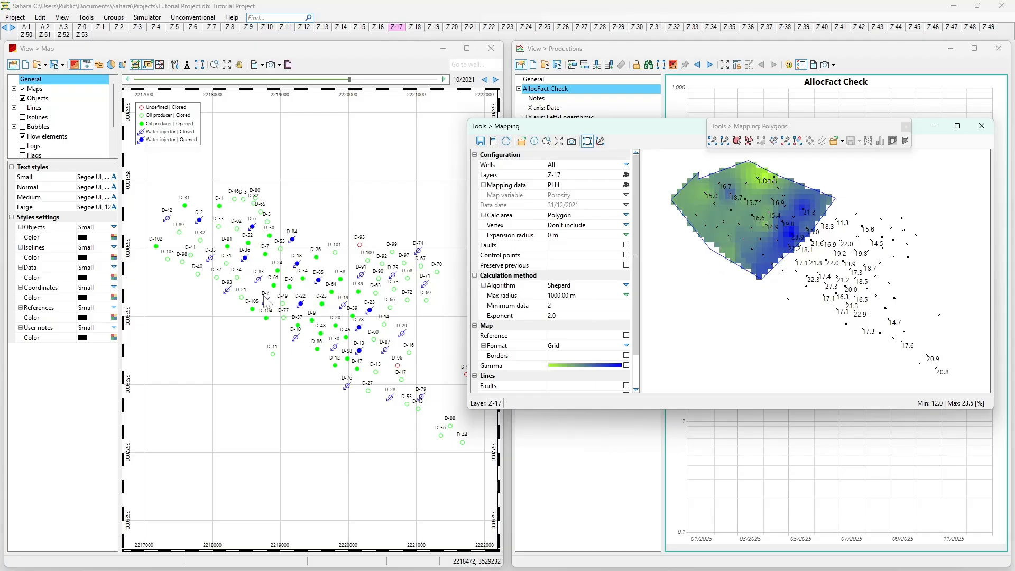
- Change the calculation area to Convex Hull and recalculate the porosity map
click(626, 215)
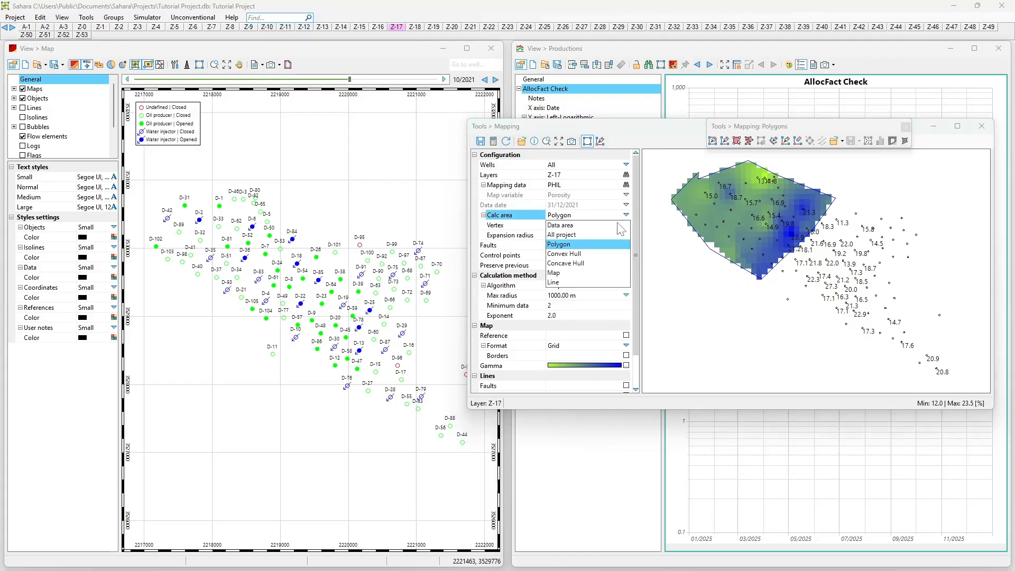
click(583, 253)
click(492, 141)
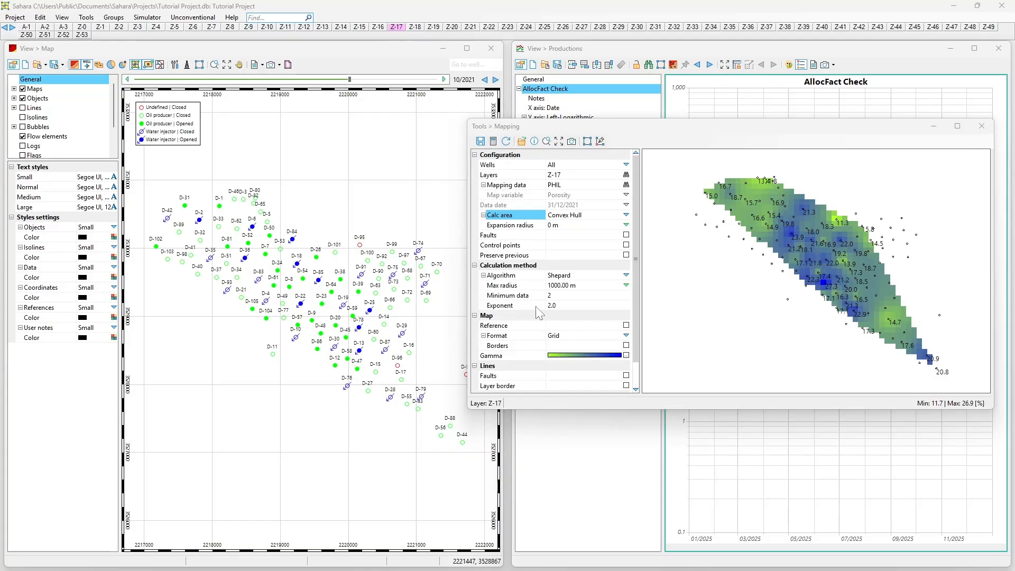
- Change the calculation area to Concave Hull with a 200 m expansion radius and recalculate the porosity map
click(626, 215)
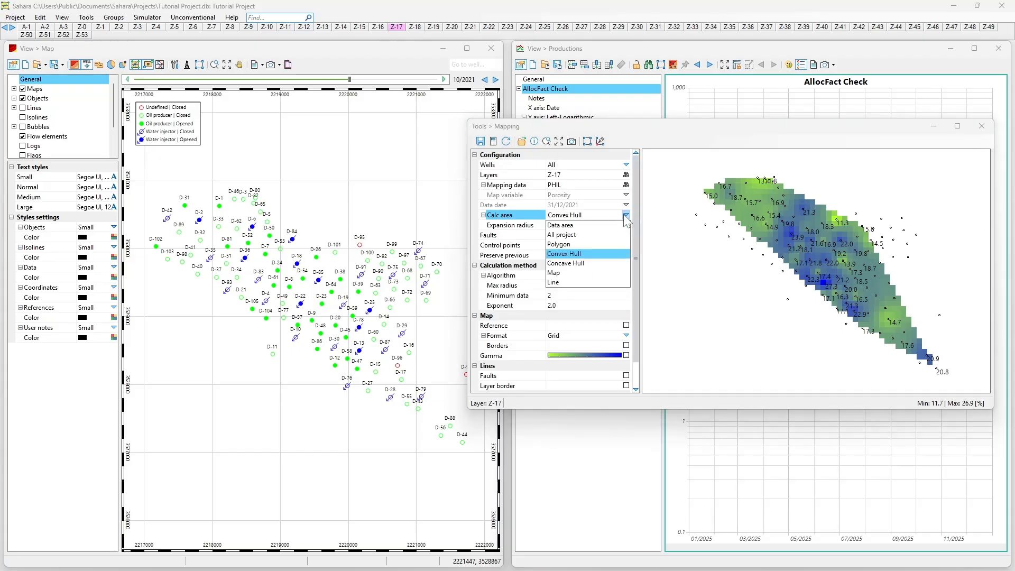
click(599, 263)
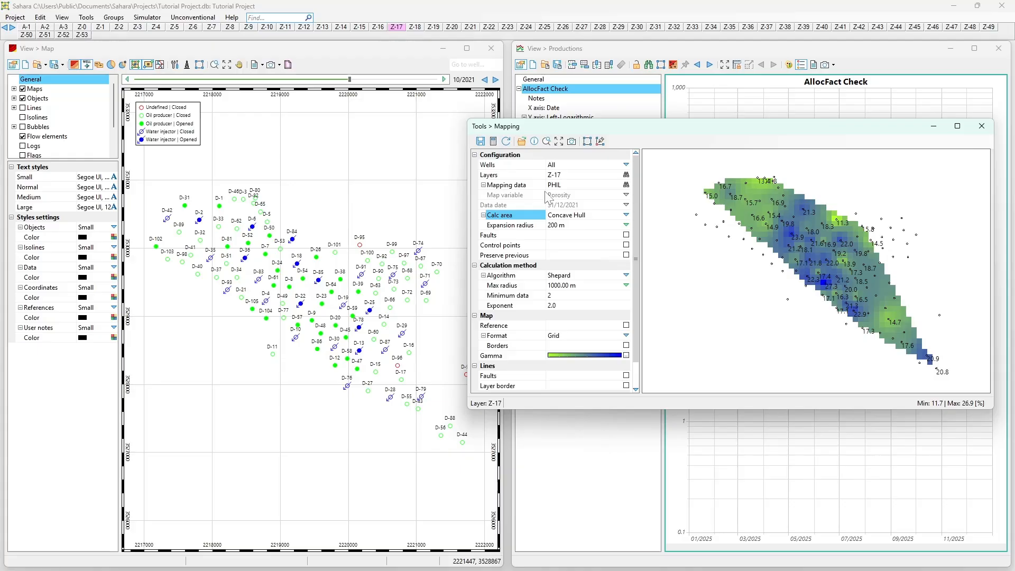
click(494, 141)
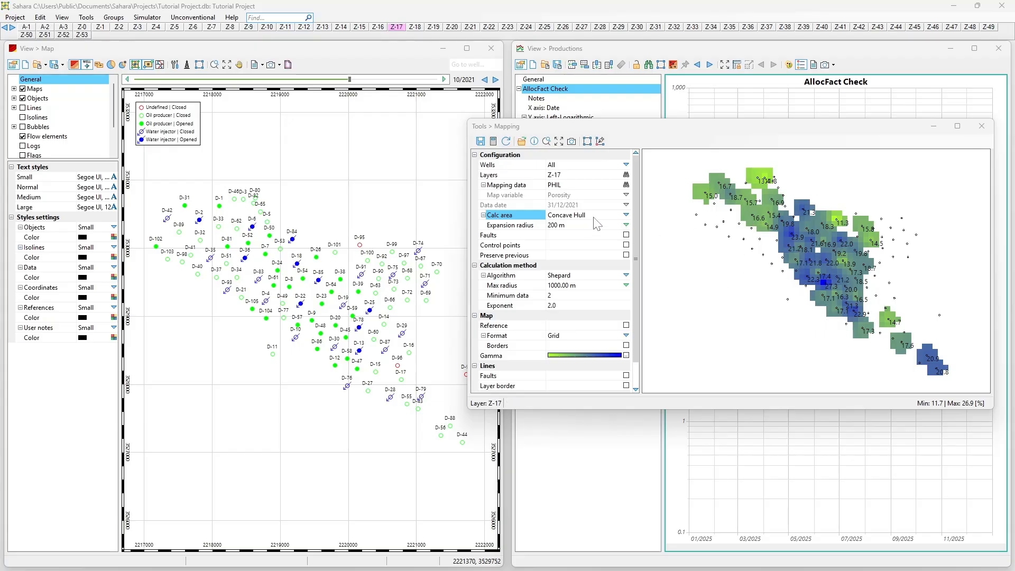
- Change the calculation area to Map, use the Top map as its extent, and recalculate the porosity map
click(626, 215)
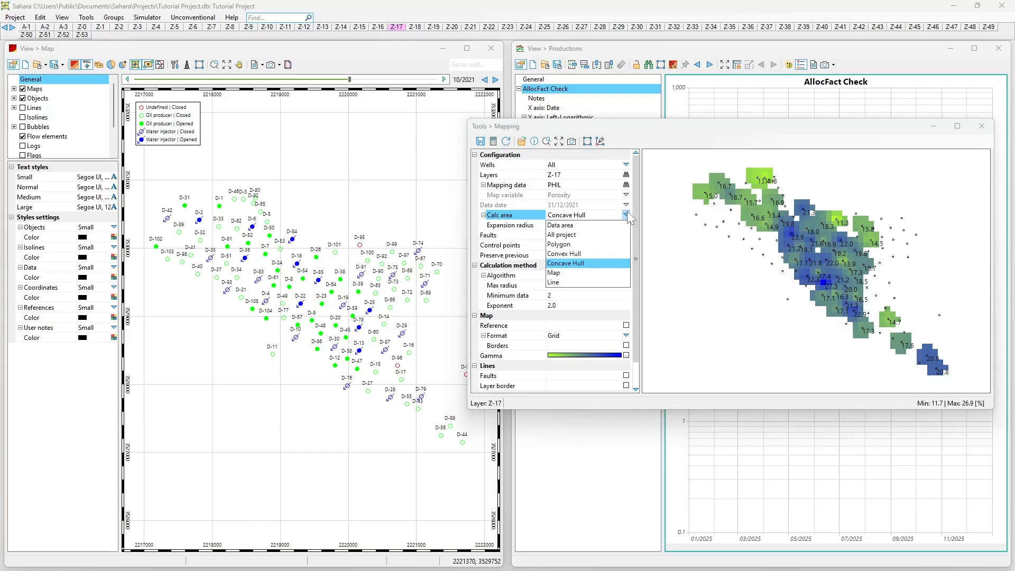
click(583, 273)
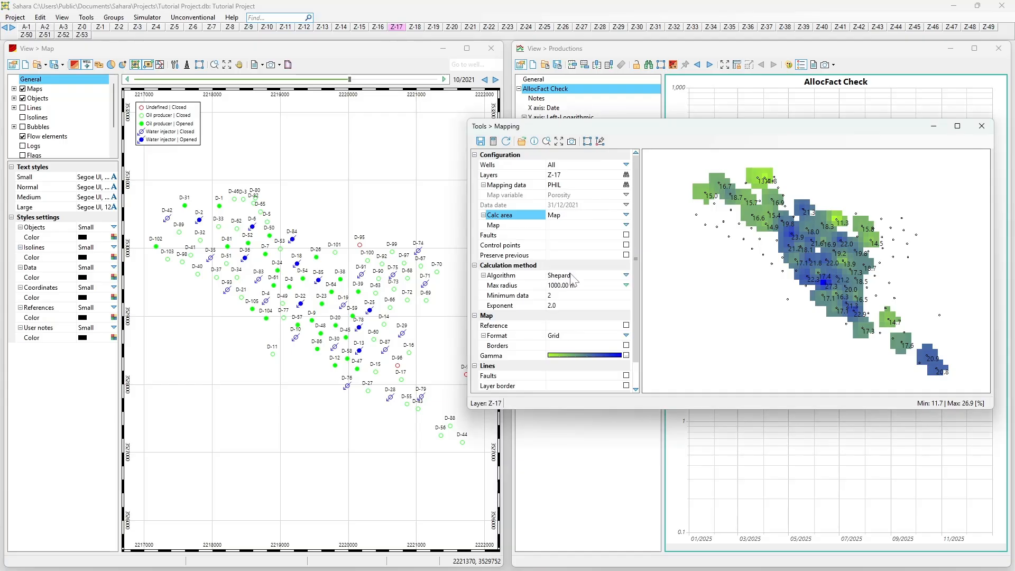
click(626, 226)
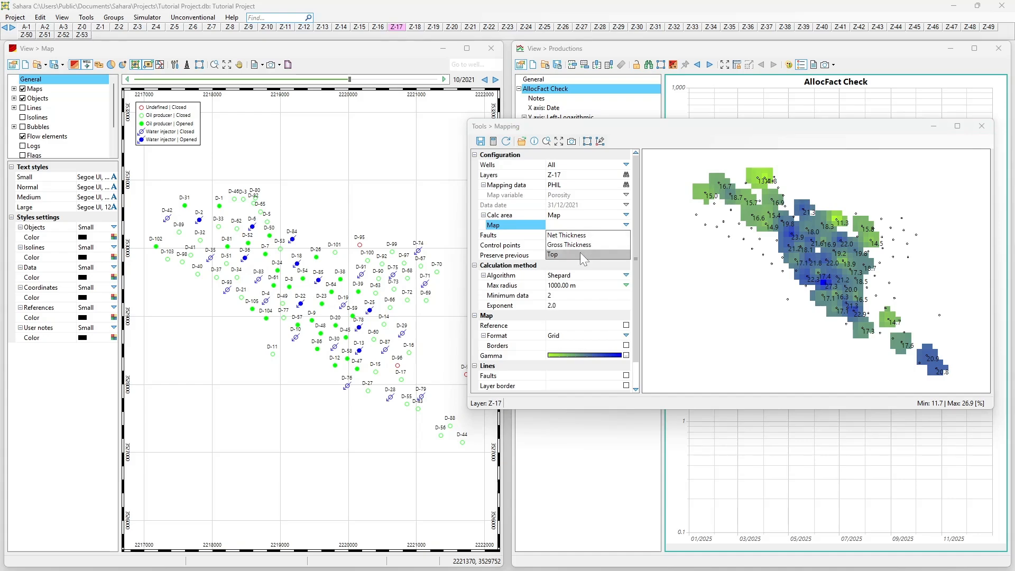
click(583, 254)
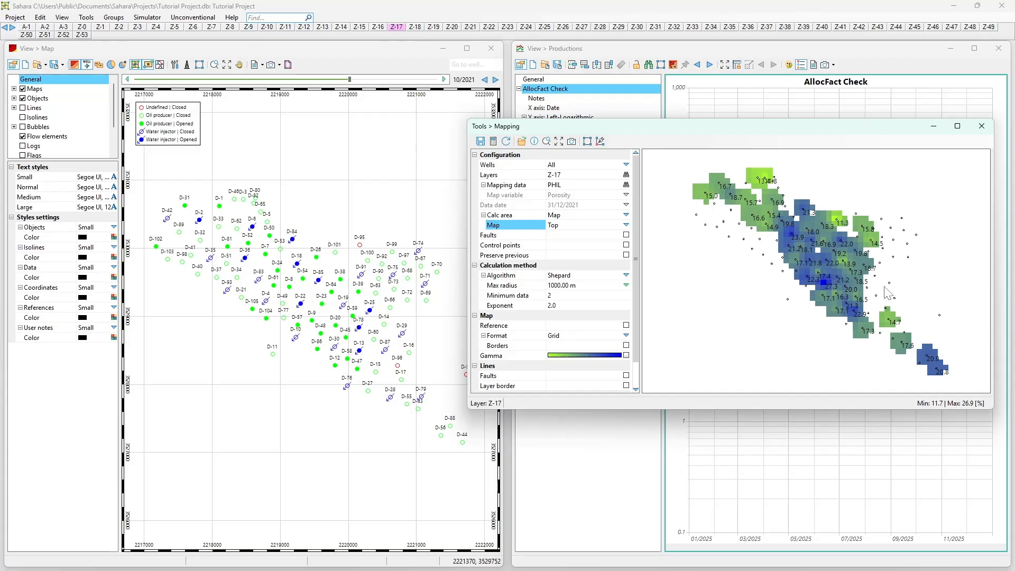
click(493, 141)
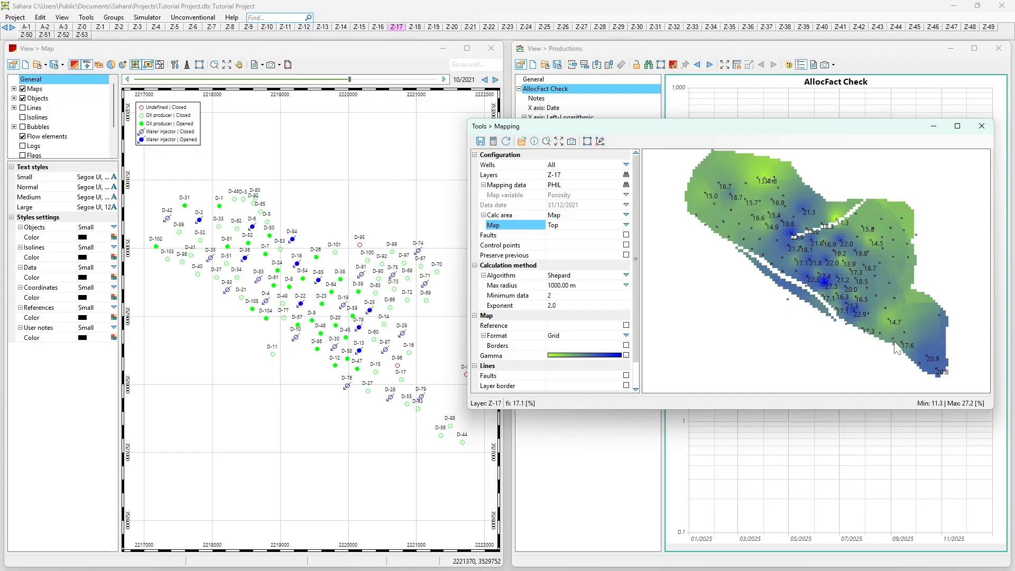
- Recalculate the porosity map with Gross Thickness as the area map, and again with Net Thickness
click(626, 226)
click(571, 235)
click(493, 142)
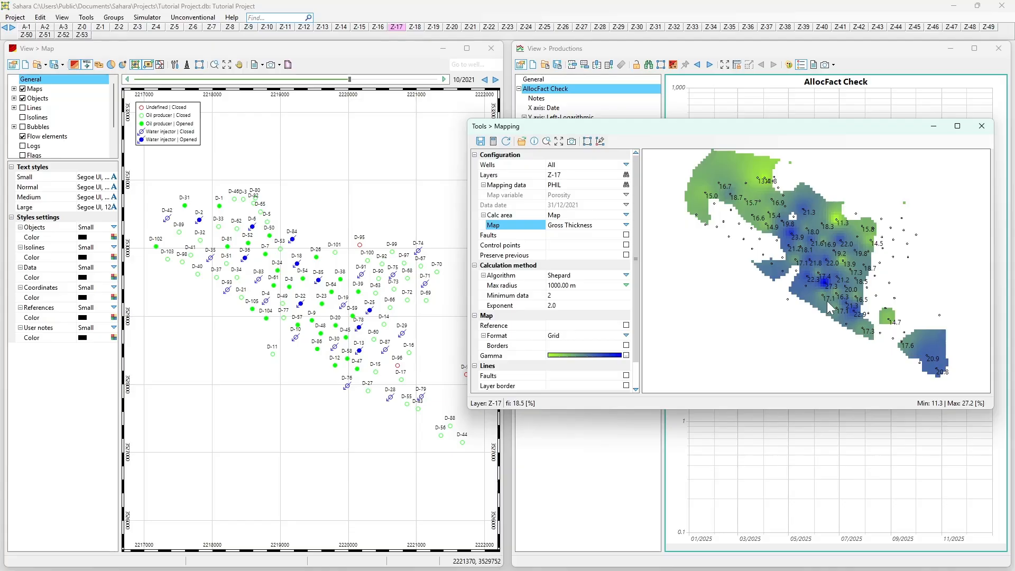
click(627, 225)
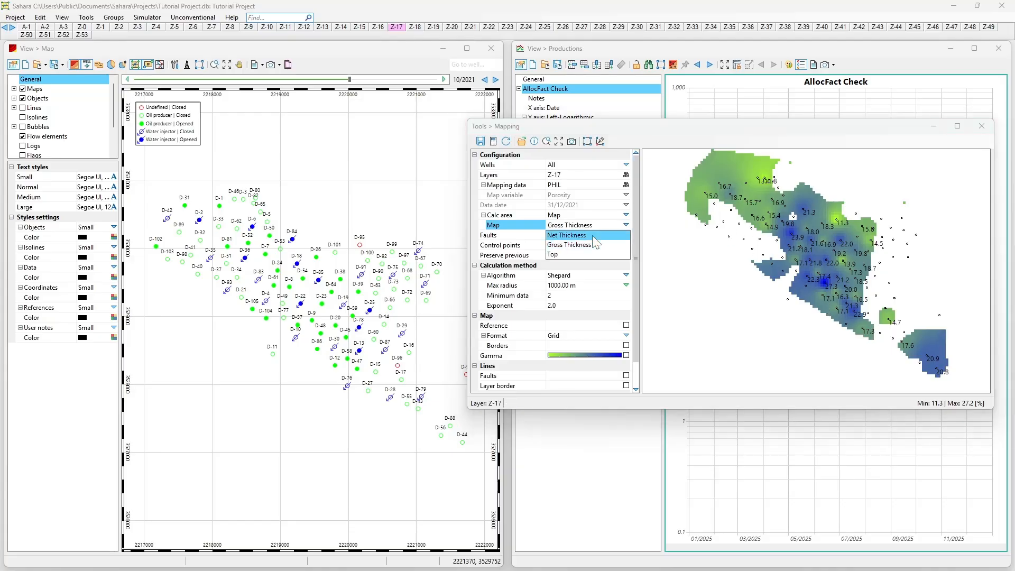
click(593, 236)
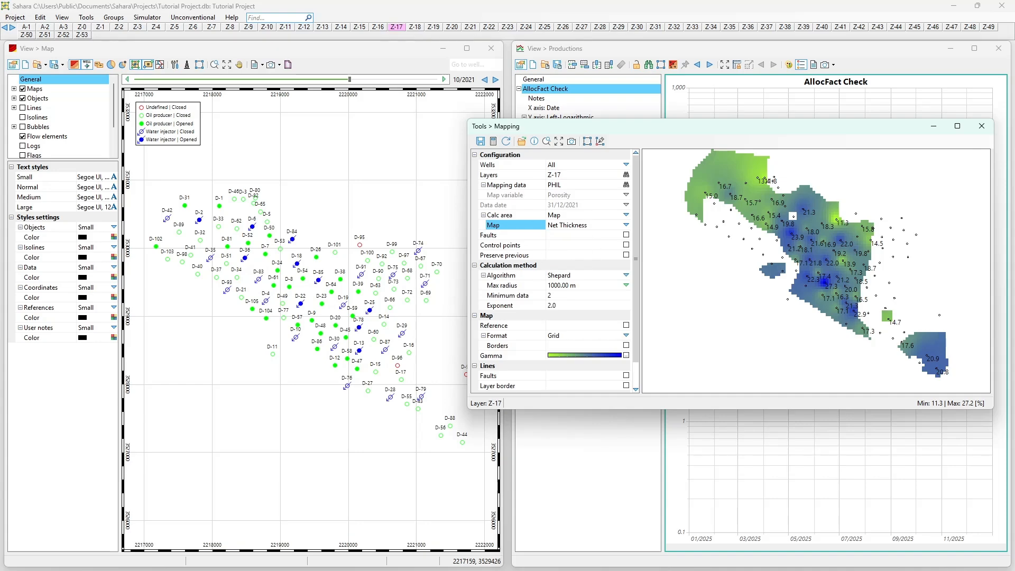
- Change the calculation area to Line, use the Borders line, and recalculate the porosity map
click(626, 215)
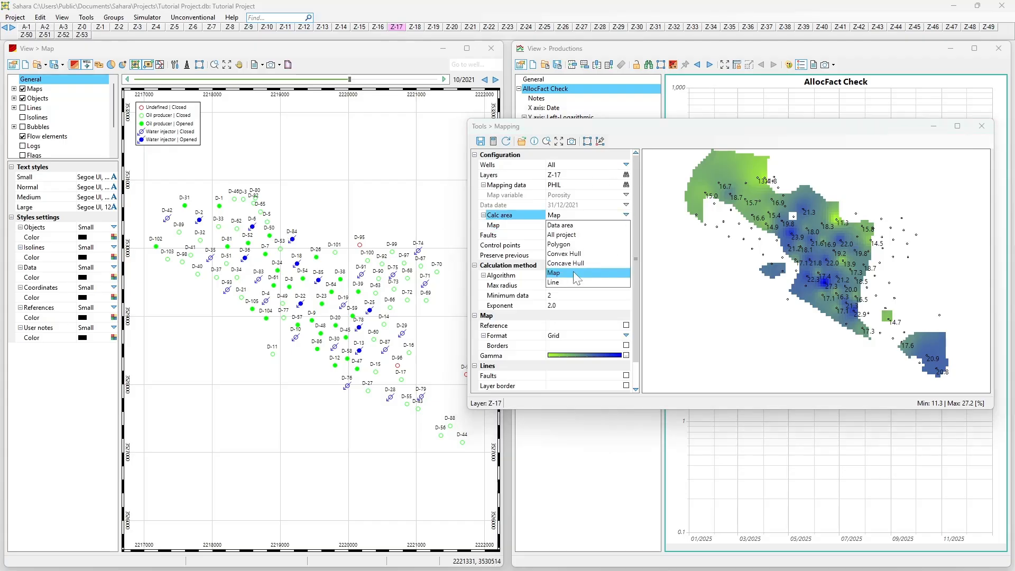
click(562, 282)
click(626, 225)
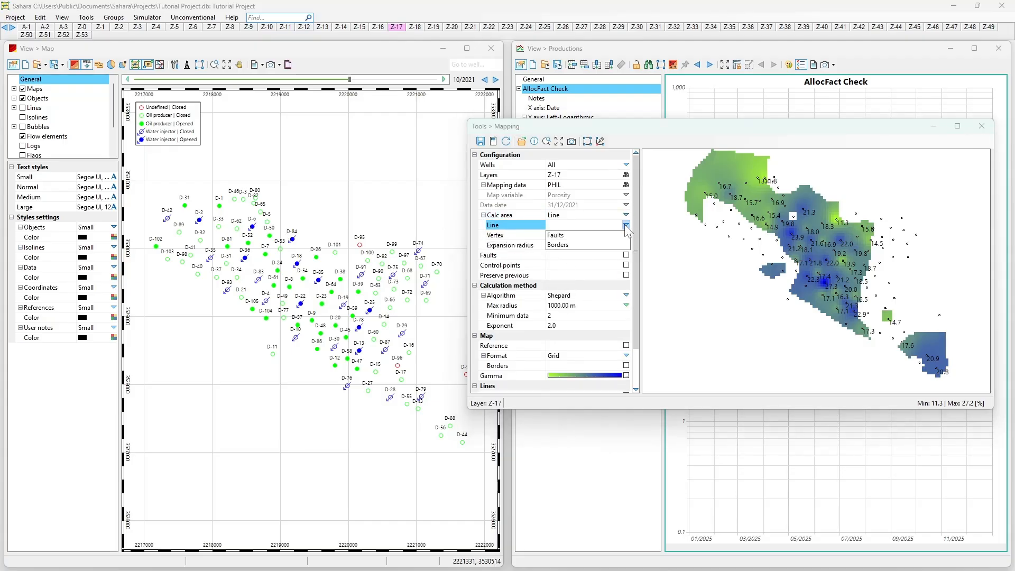
click(597, 246)
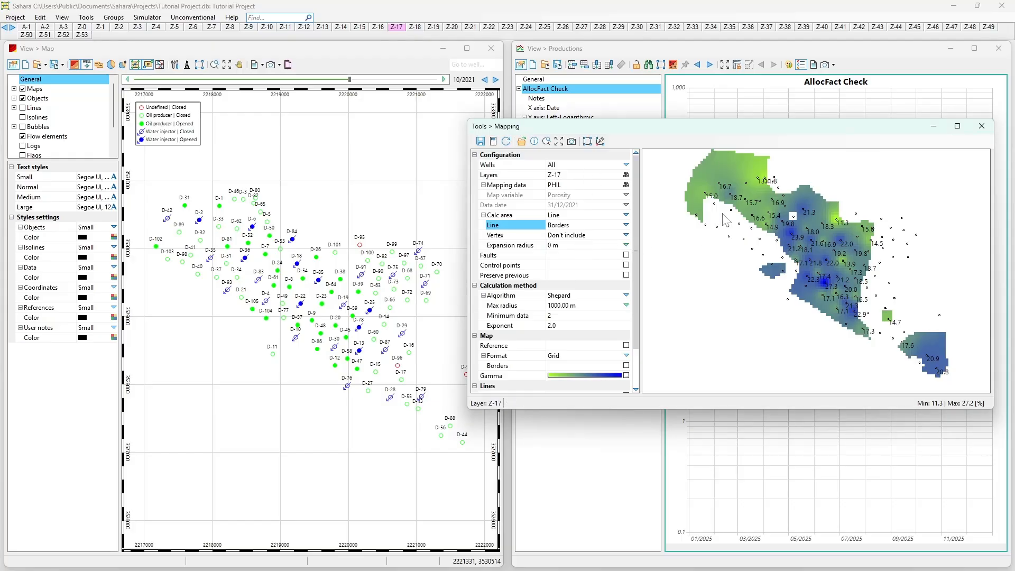
click(494, 141)
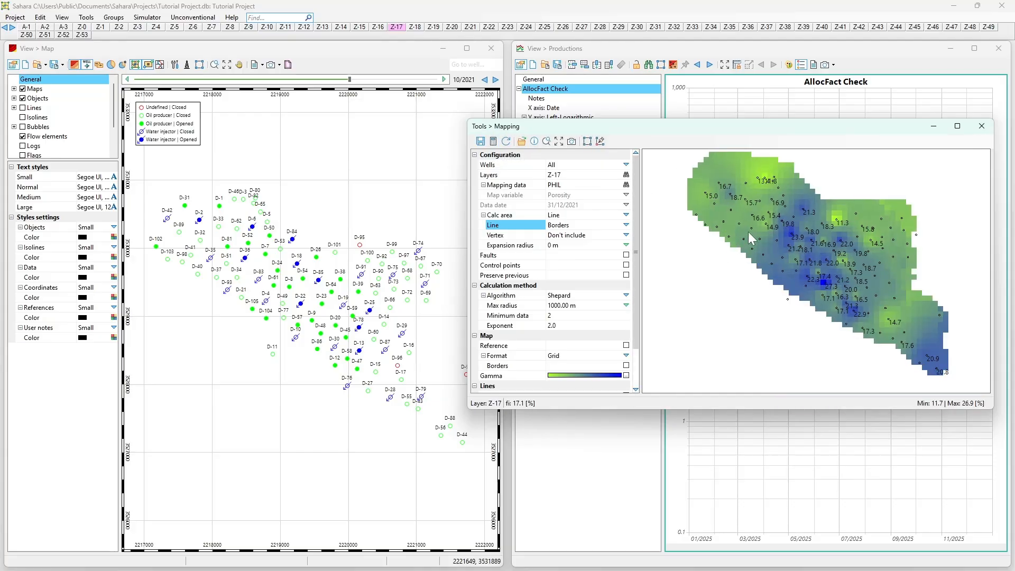
- Show the lines in the Map view with only Borders displayed and Faults hidden
click(22, 108)
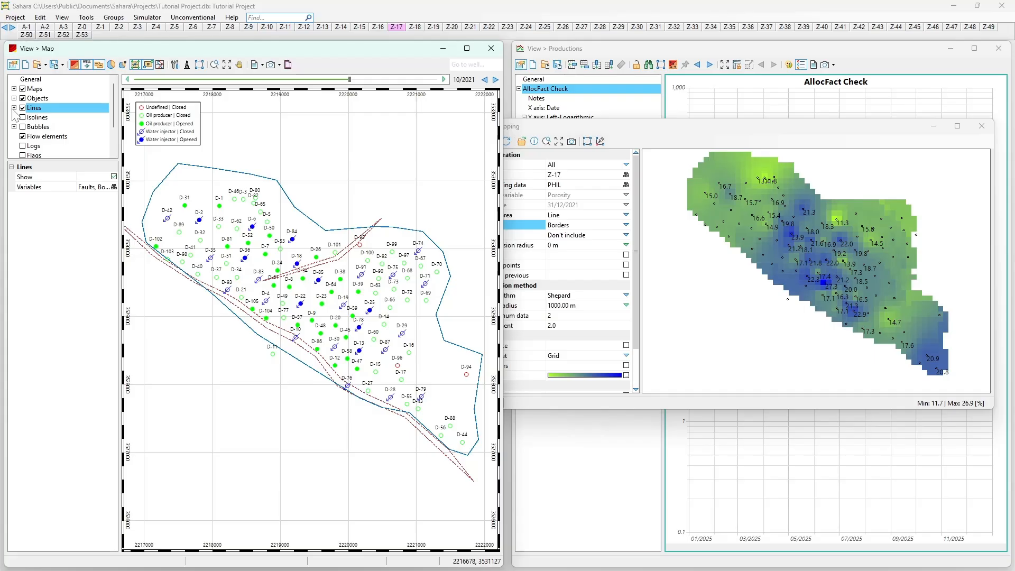
click(14, 108)
click(33, 118)
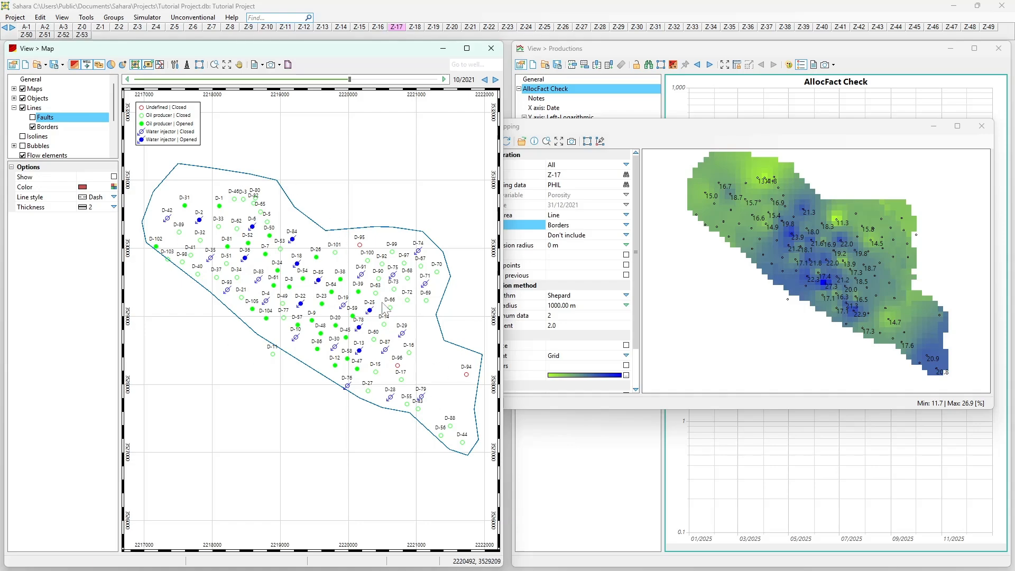
- Return the mapping's calculation area to Map with Net Thickness and recalculate the porosity map
click(743, 258)
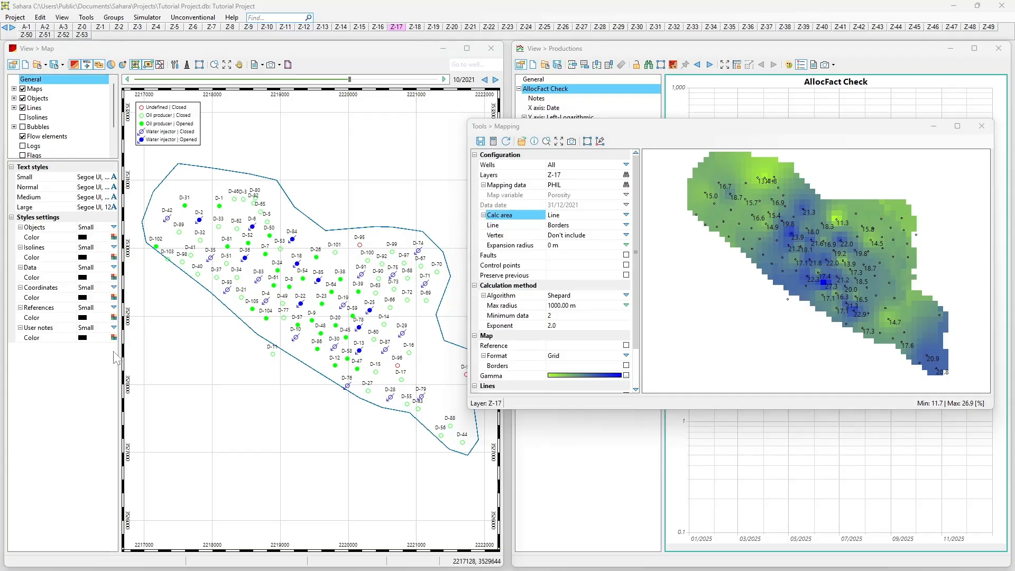
click(587, 214)
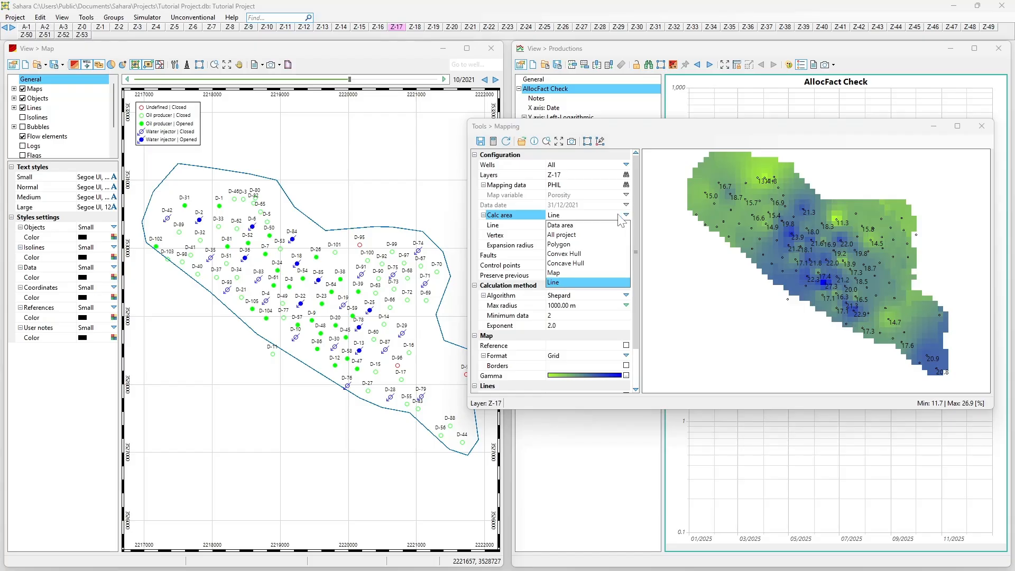
click(554, 273)
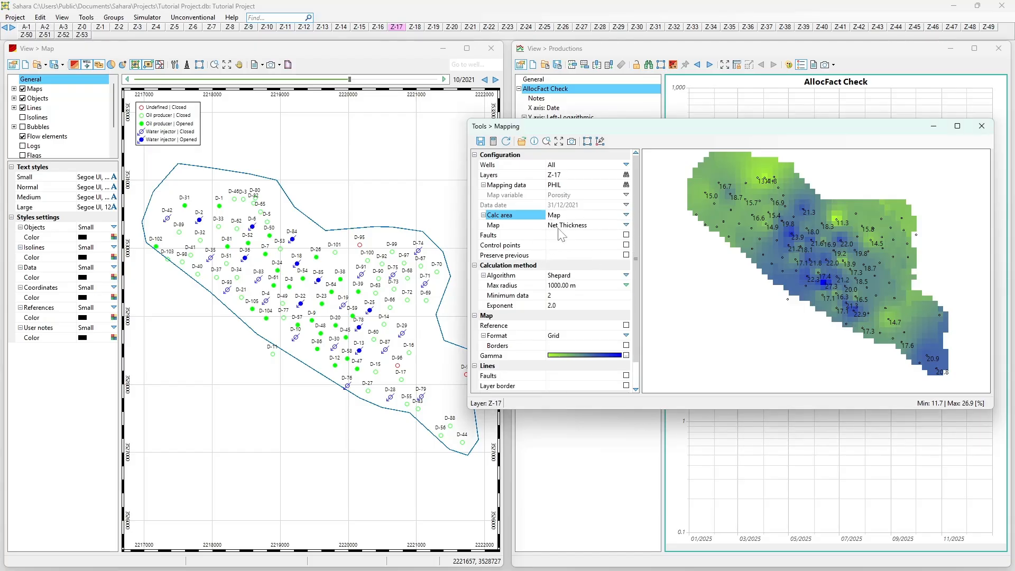
click(493, 142)
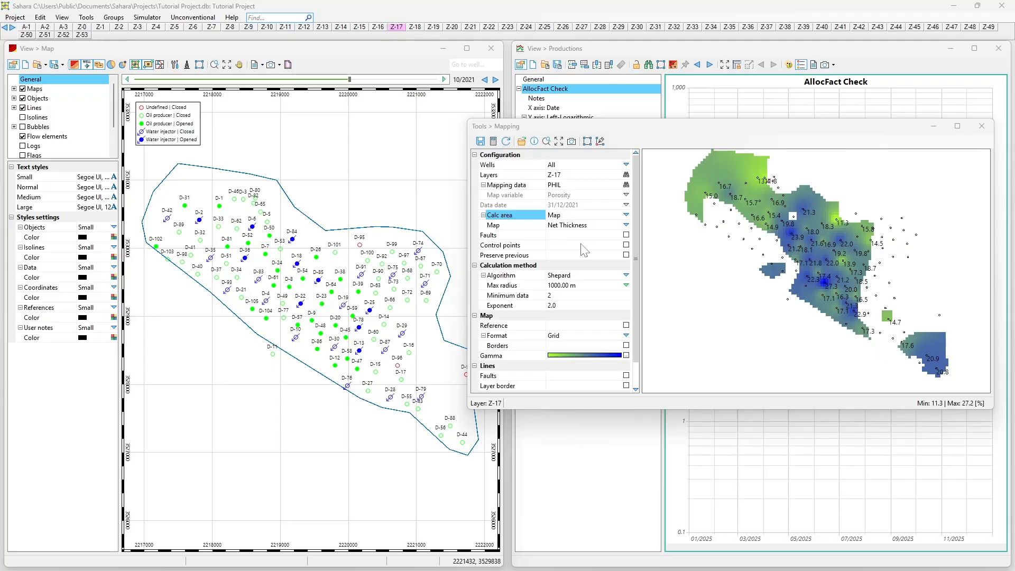
- Enable Faults in the mapping configuration and display the Faults lines in the Map view
click(626, 235)
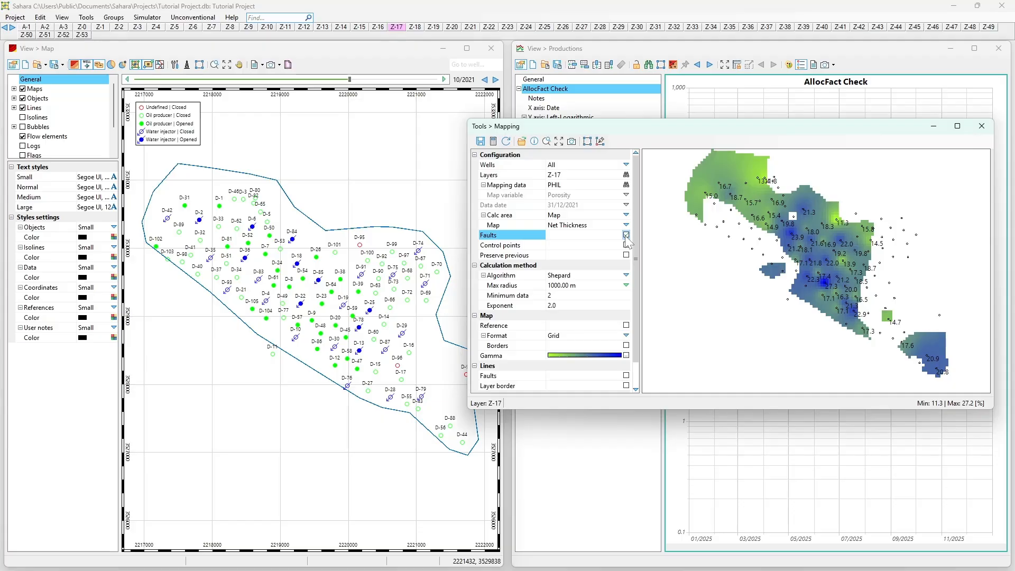
click(626, 235)
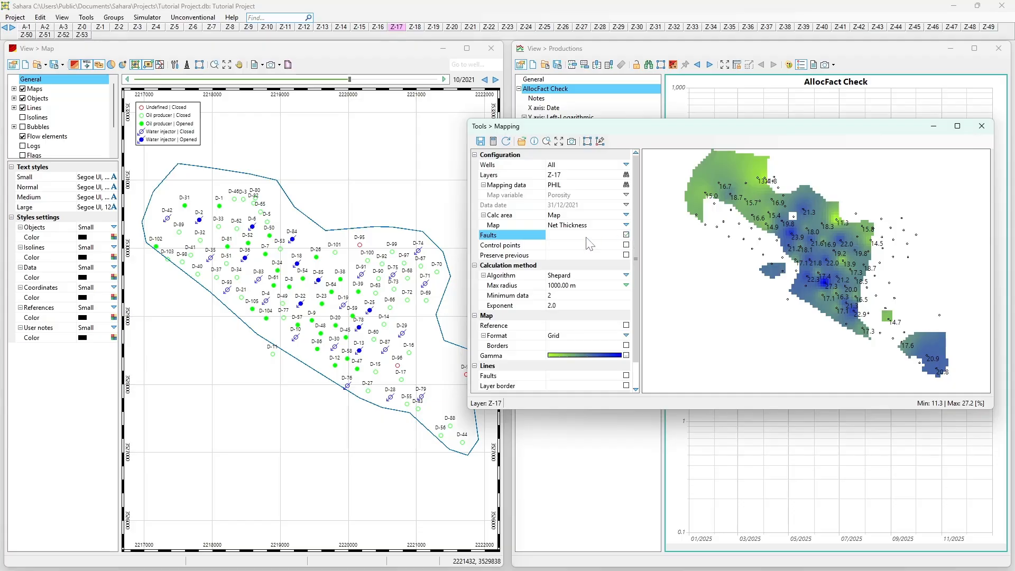
click(15, 109)
click(32, 118)
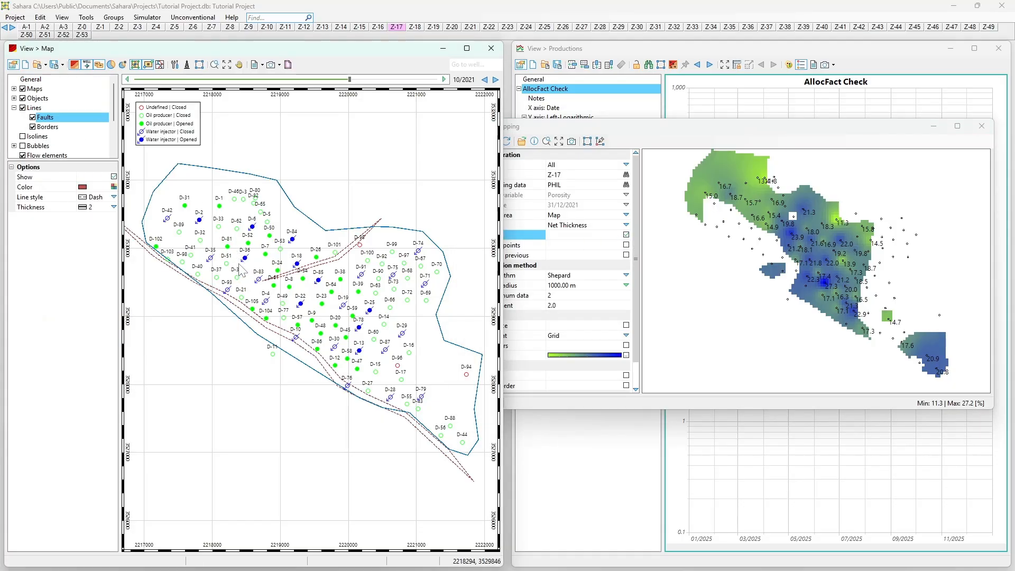
- Recalculate the porosity map of layer Z-17 with the faults taken into account
click(694, 262)
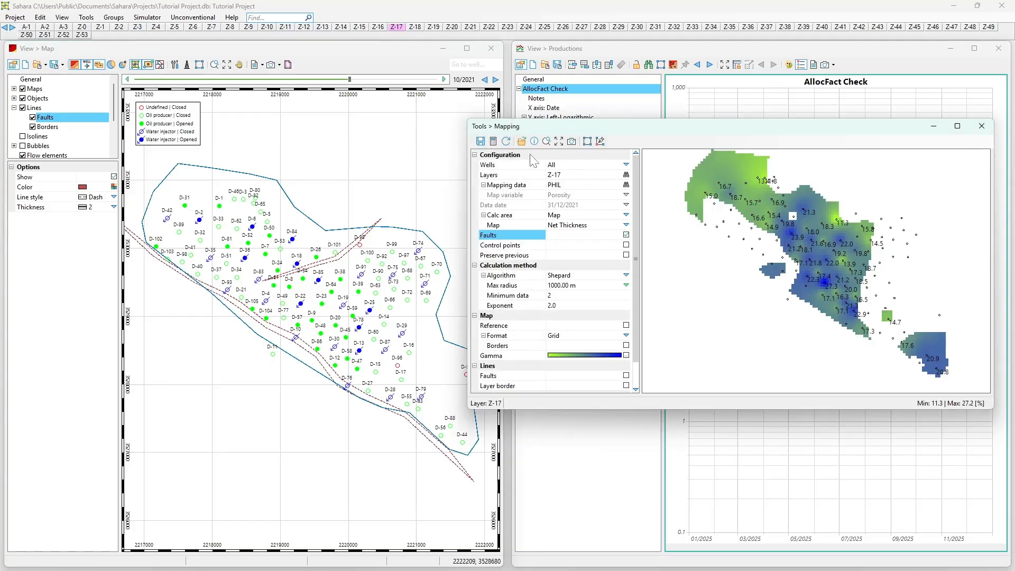
click(493, 141)
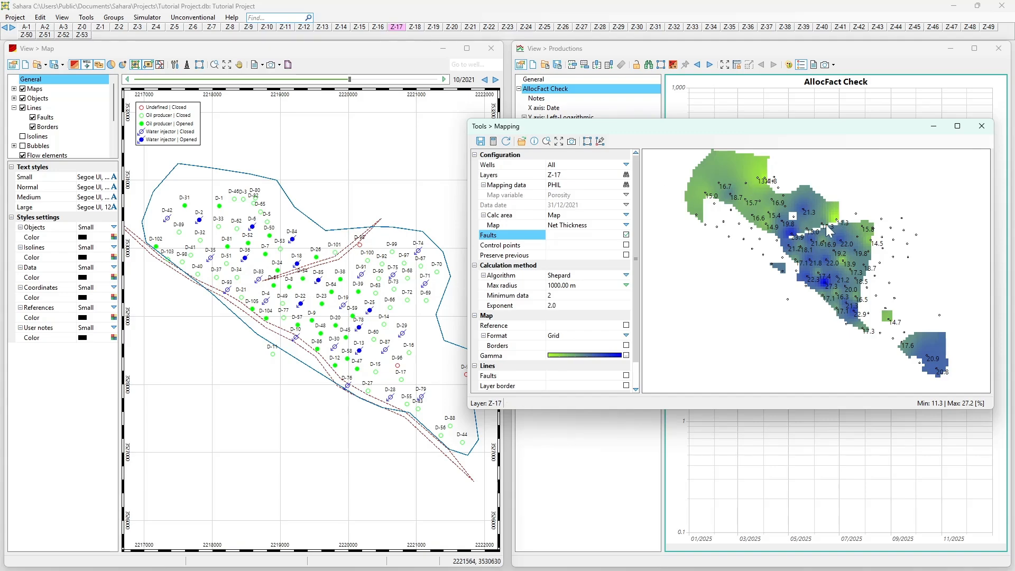
- Try the Control points and Preserve previous options in the mapping configuration, and turn both off again
click(627, 245)
click(626, 246)
scroll(614, 270, down, 1)
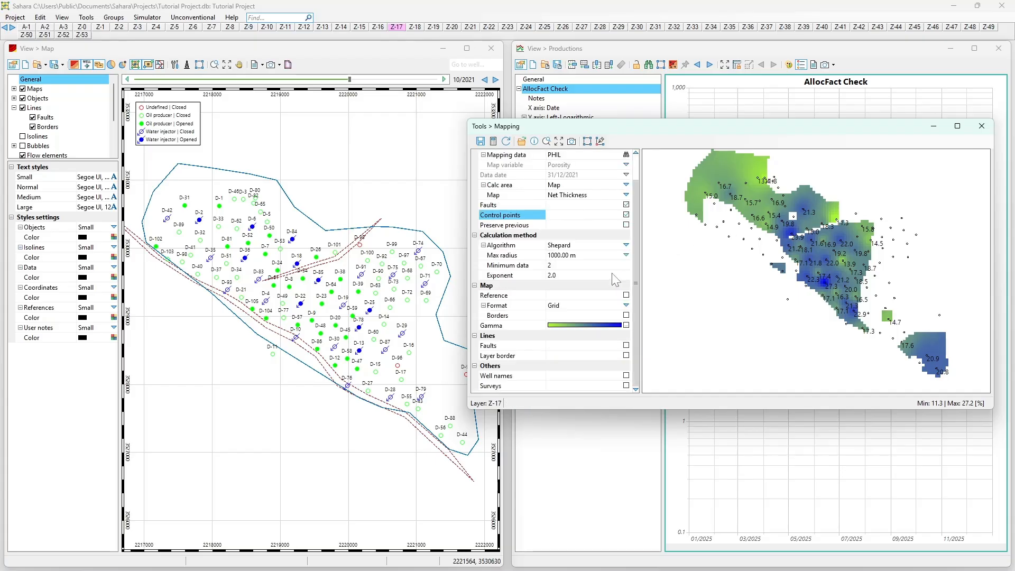
scroll(617, 271, up, 1)
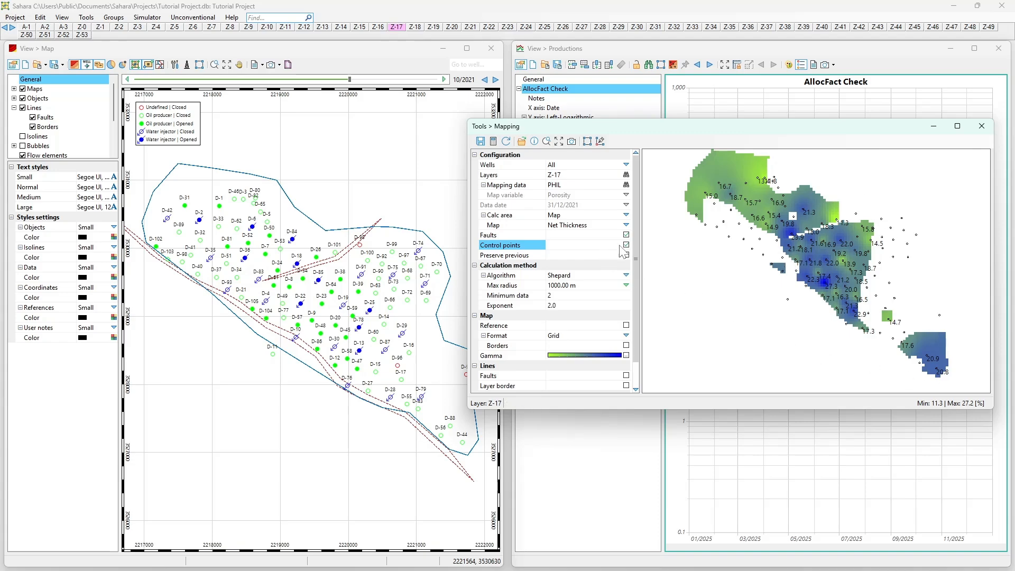
scroll(626, 250, down, 1)
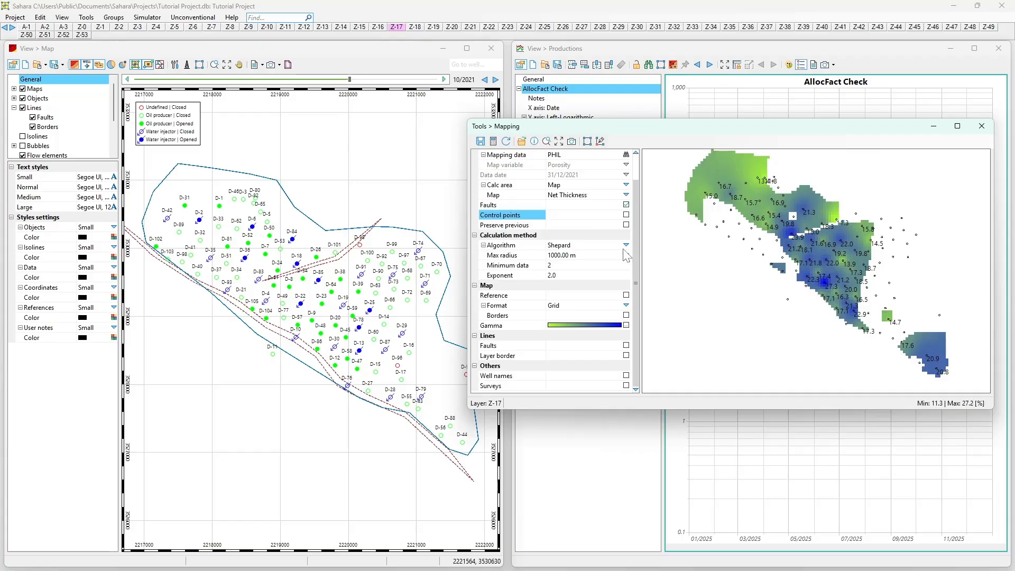
click(627, 225)
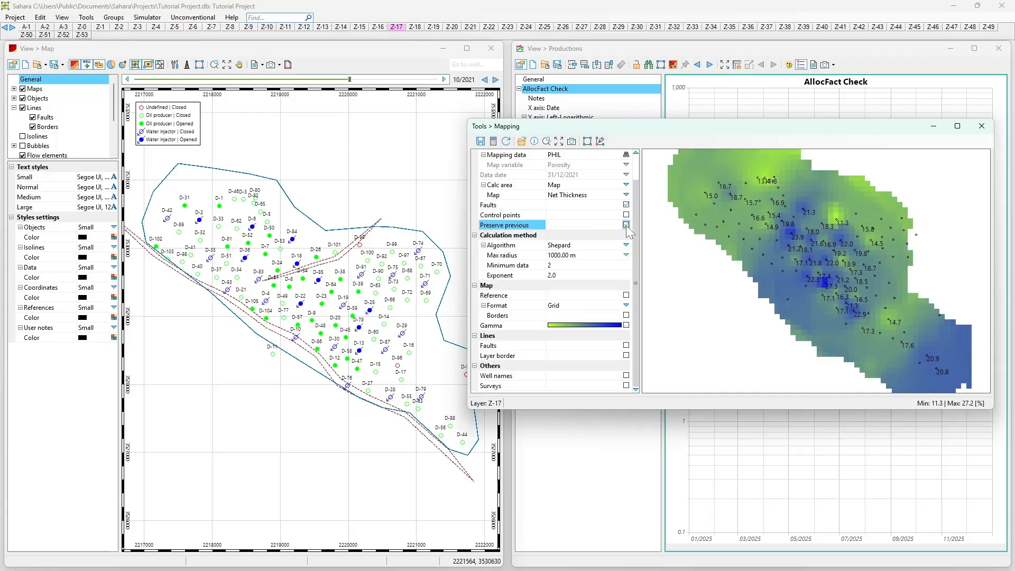
click(627, 225)
click(626, 225)
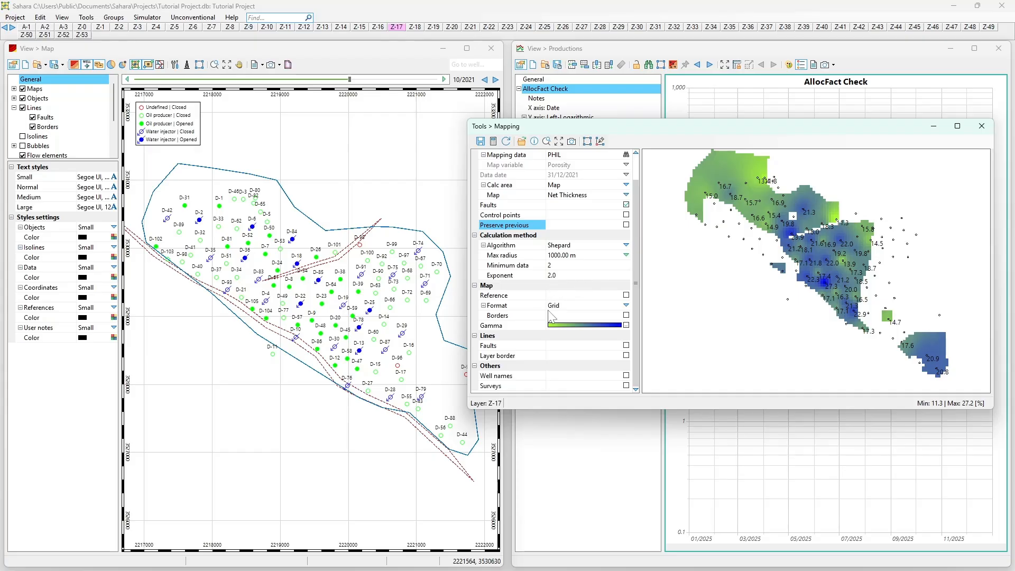
- Show the color Reference on the porosity map, and preview the Isolines format before returning to Grid
click(626, 295)
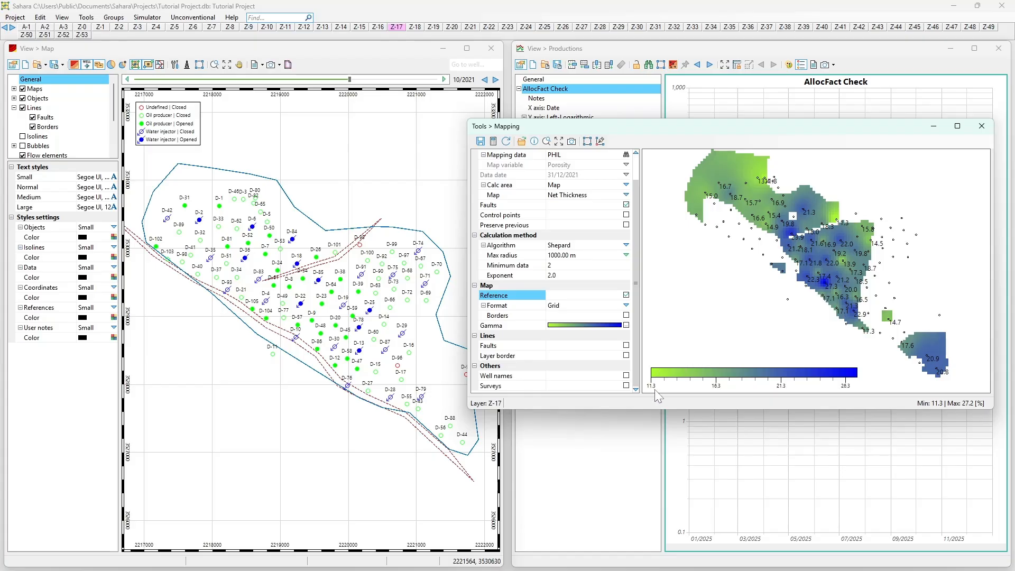
click(626, 306)
click(607, 325)
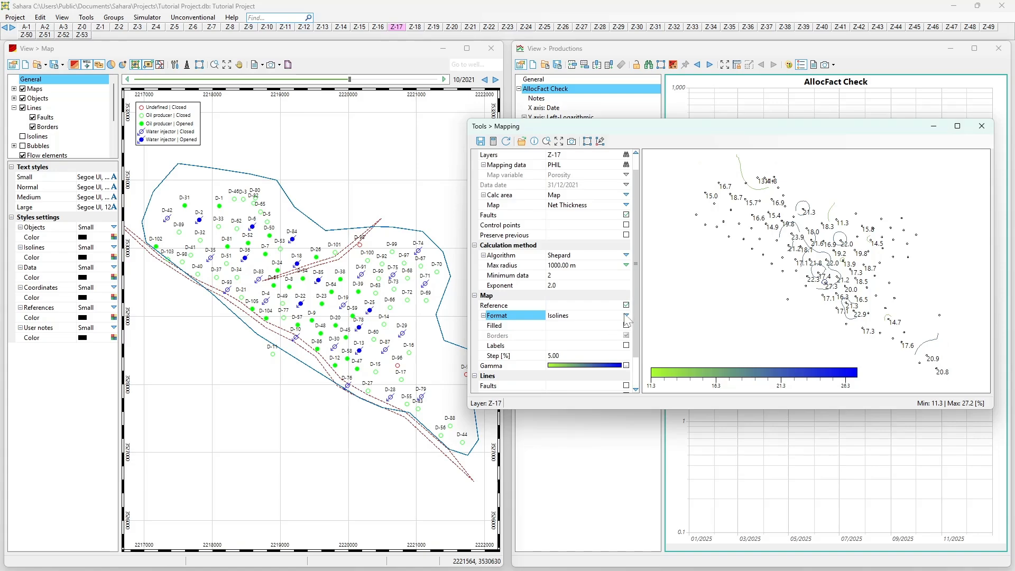
click(626, 316)
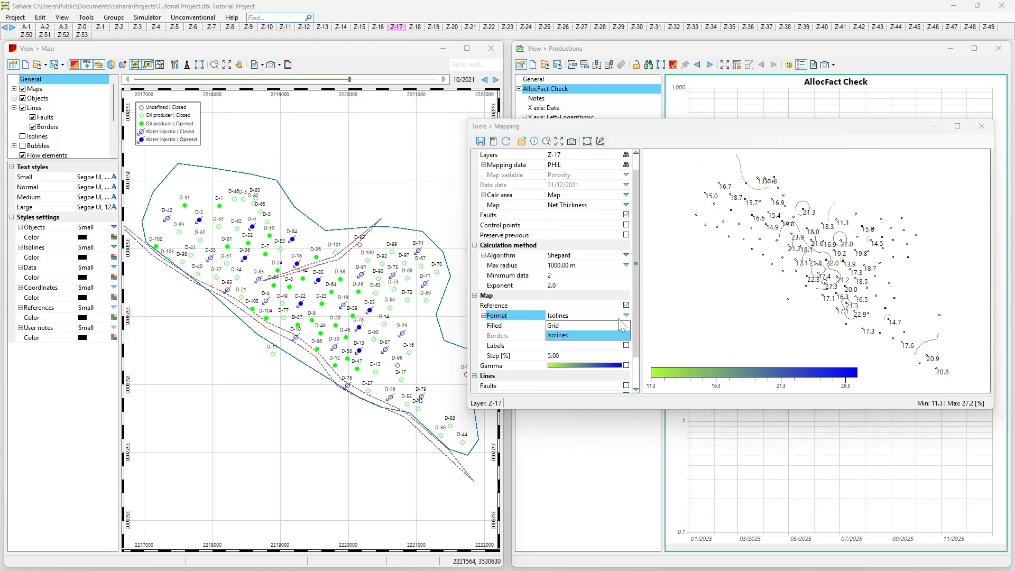
click(591, 325)
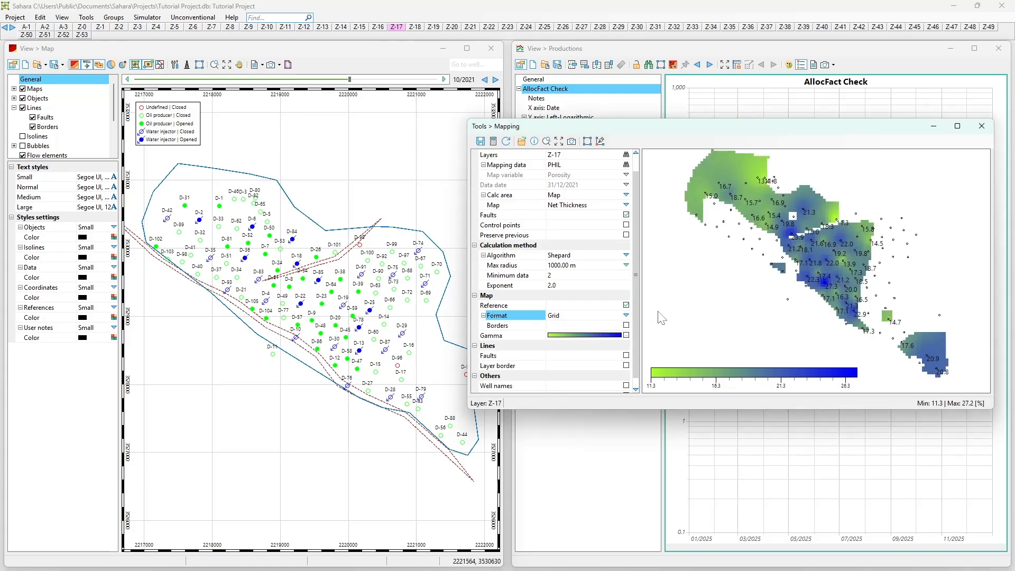
- Preview the Borders of the grid cells on the map and hide them again
click(626, 326)
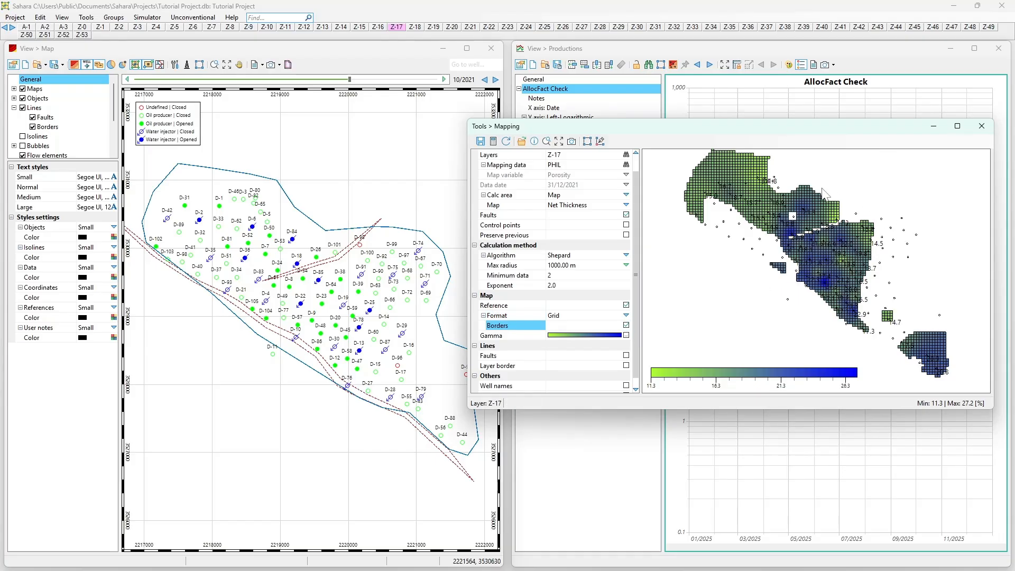
click(627, 326)
- Preview the Isolines format with its Filled, Borders and Labels options, and return the map format to Grid
click(626, 316)
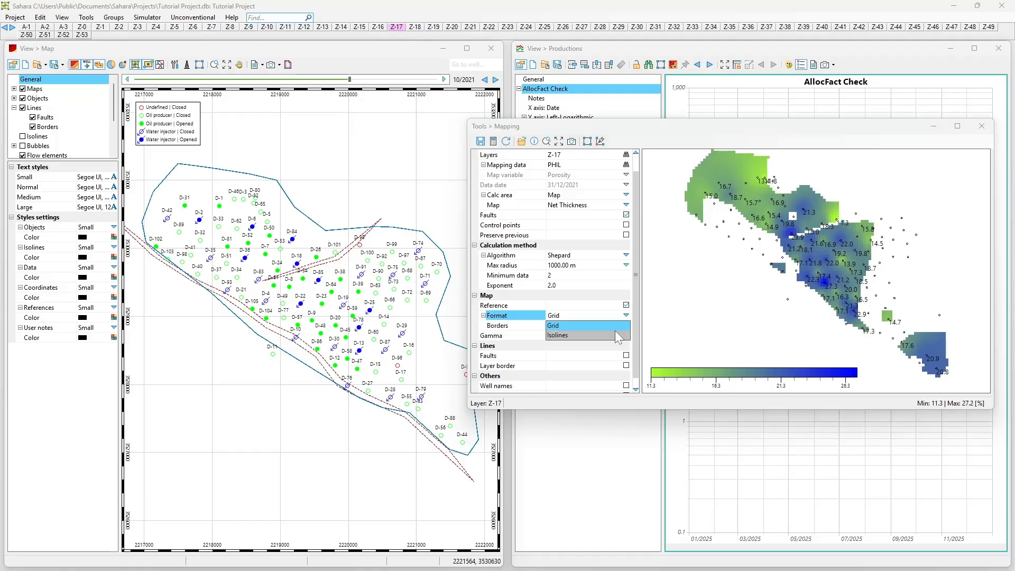
click(613, 334)
click(626, 326)
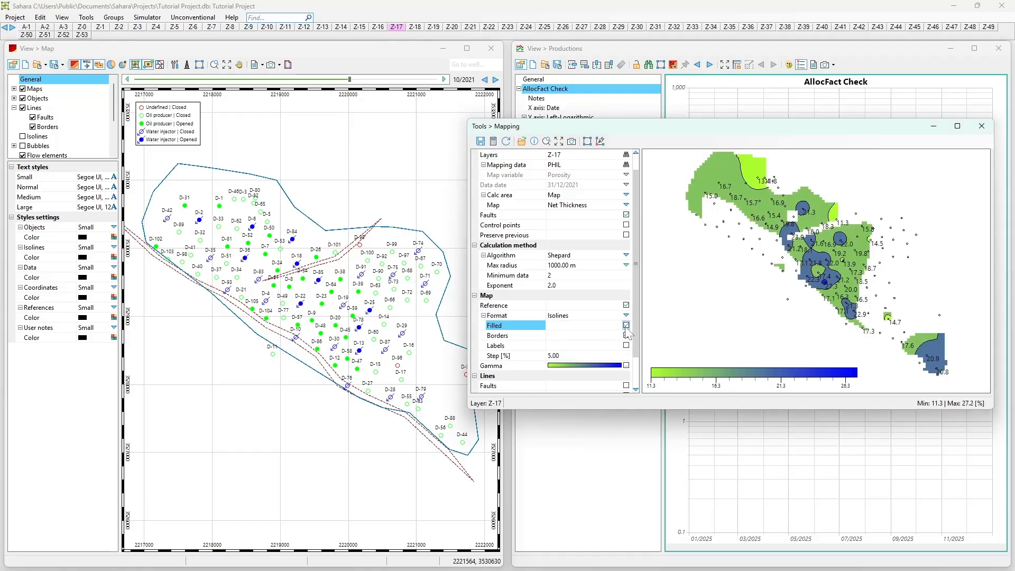
click(626, 326)
click(627, 326)
click(626, 335)
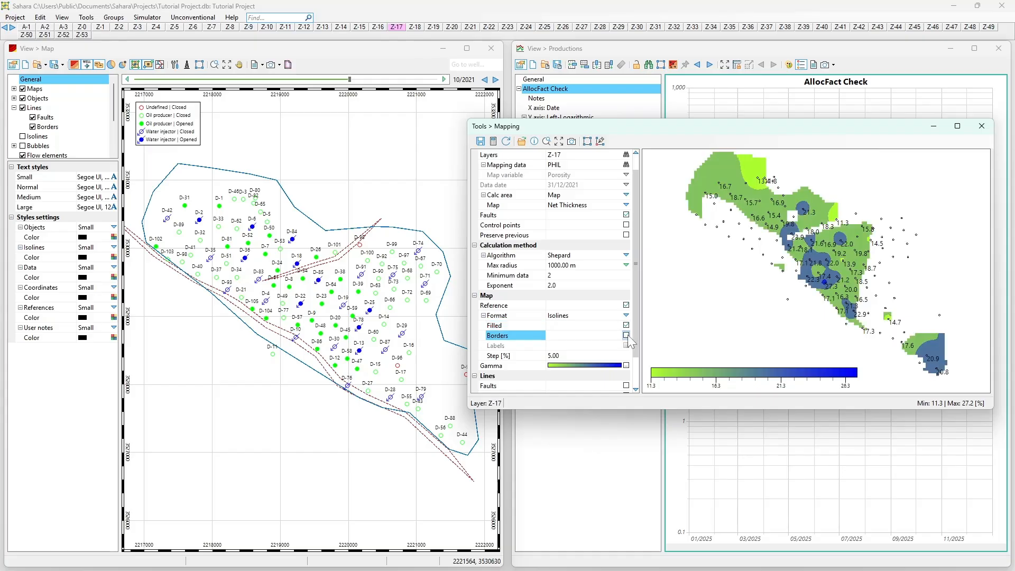
click(626, 345)
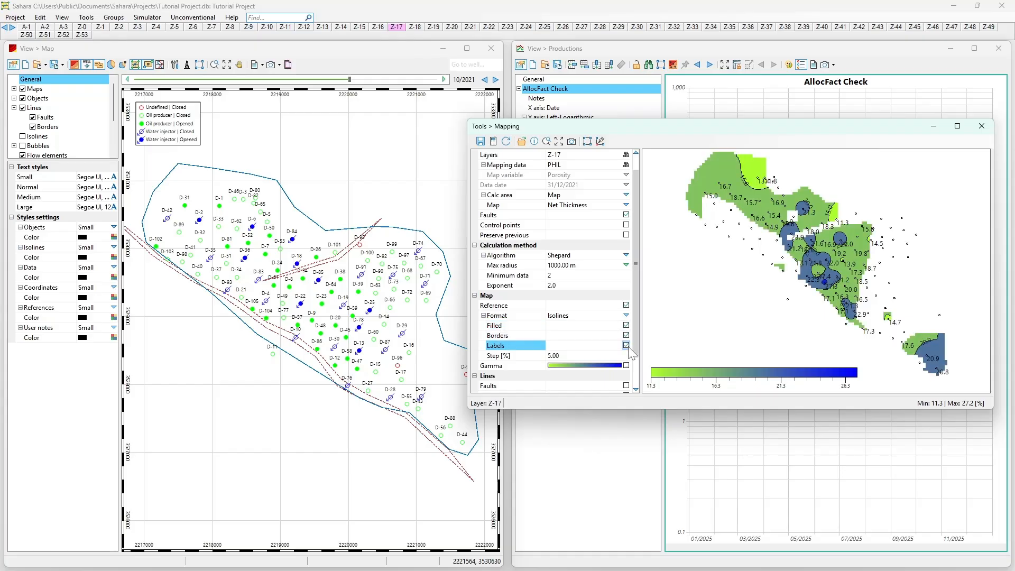
click(627, 346)
click(626, 316)
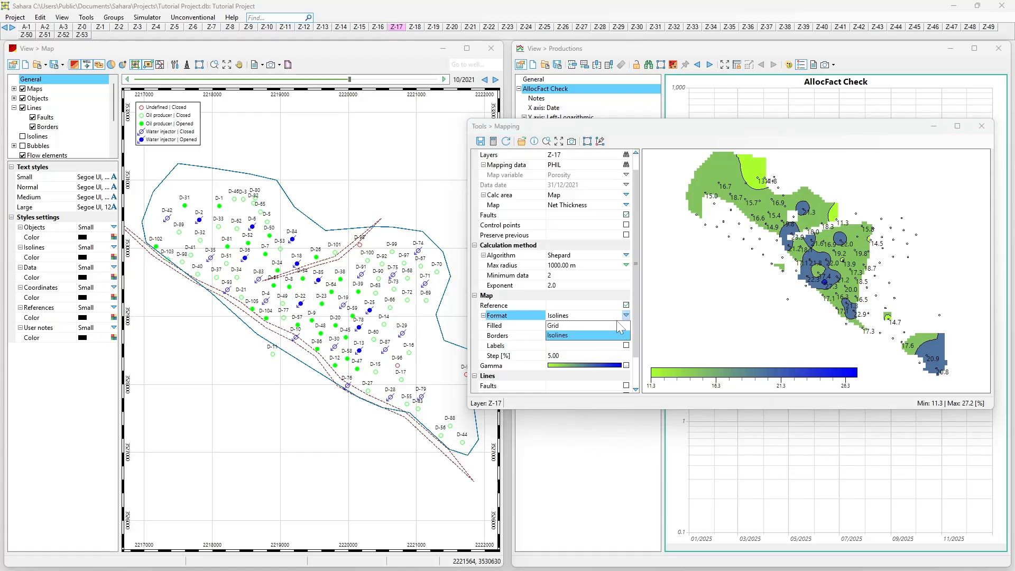
click(619, 338)
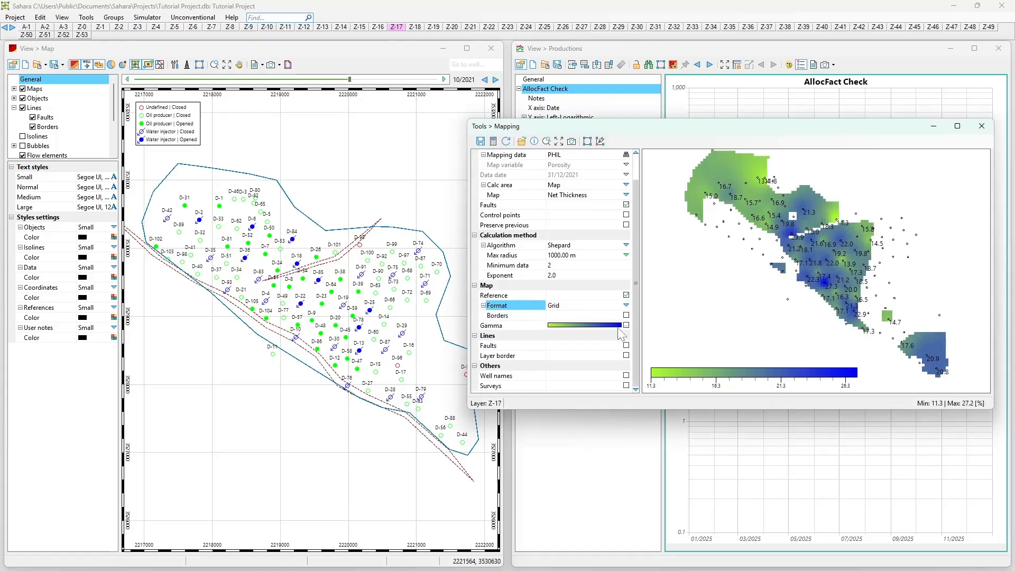
- Open the Gamma palette to examine its scale options, and close it without changes
click(625, 326)
click(479, 226)
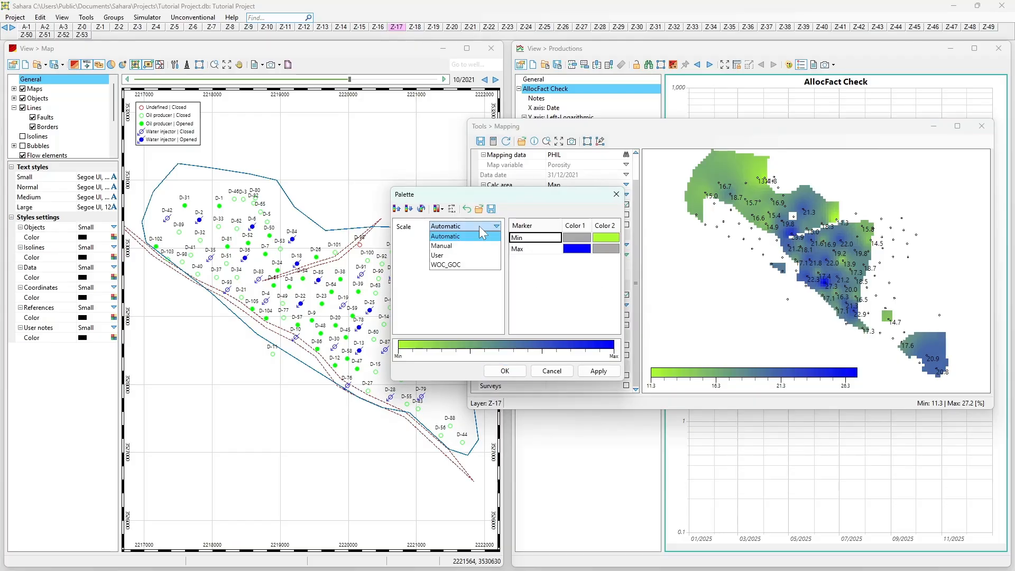
click(480, 225)
click(616, 195)
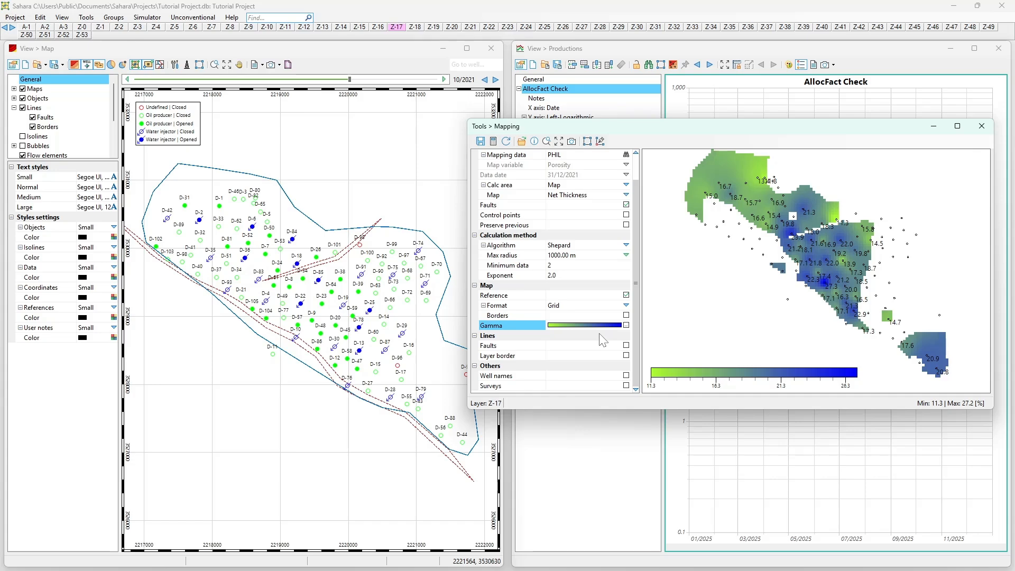
- Display the Faults and Layer border lines on the porosity map
click(627, 346)
click(626, 355)
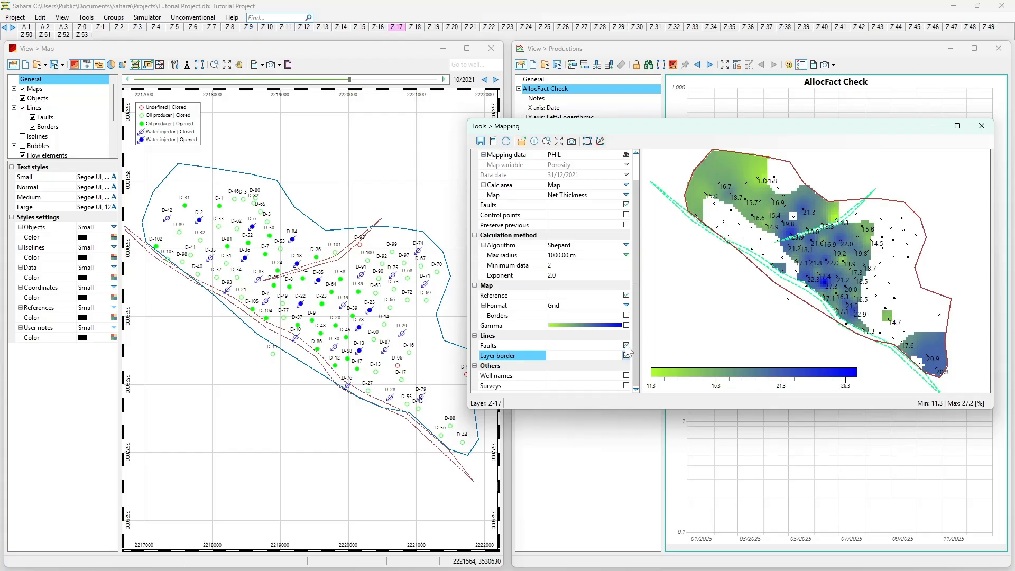
- Disable Faults in the mapping configuration and recalculate the porosity map
scroll(603, 282, up, 1)
click(626, 235)
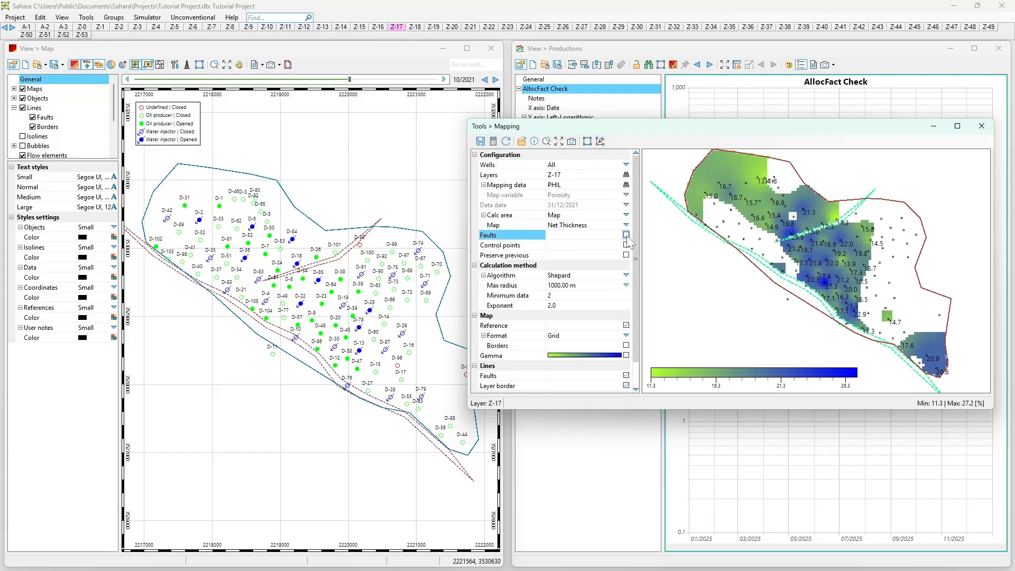
click(494, 141)
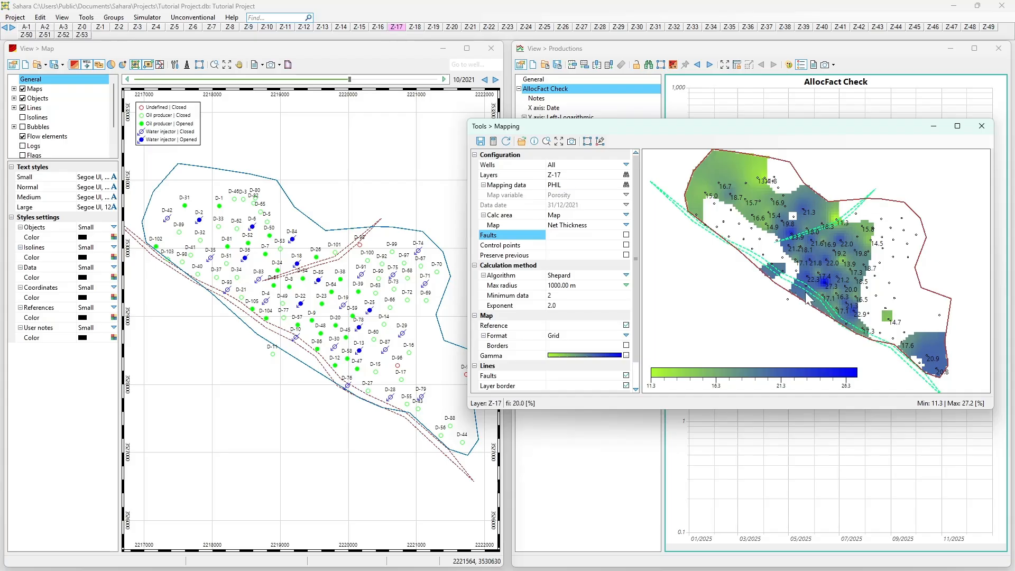
- Recalculate the porosity map with Faults enabled for comparison, and again with Faults disabled
click(627, 235)
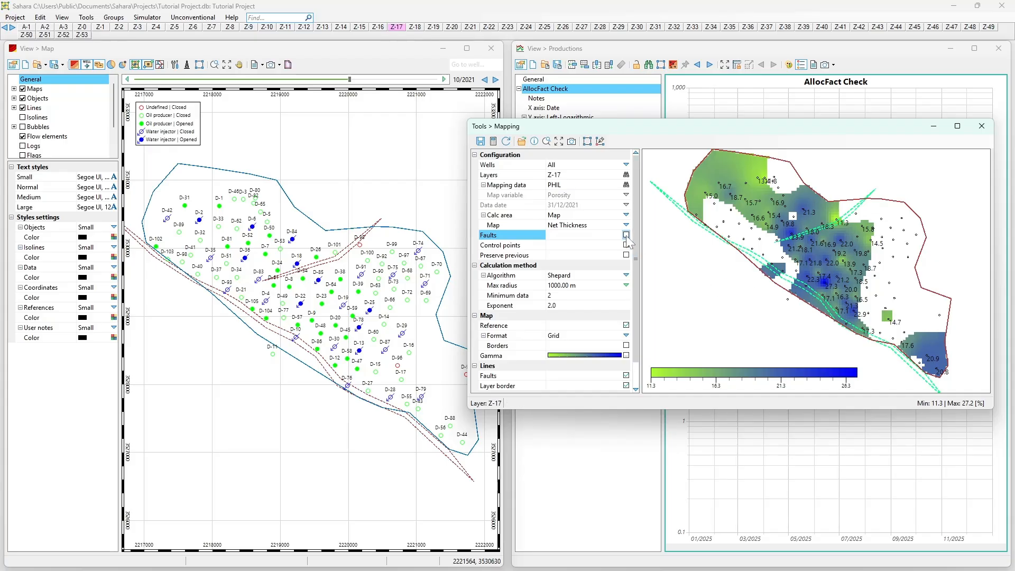
click(494, 141)
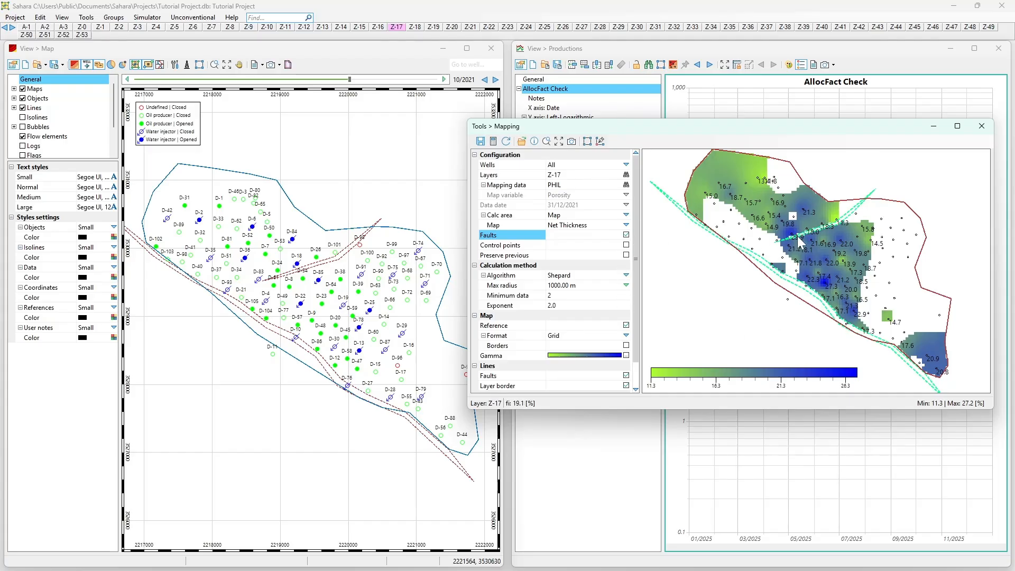
click(627, 235)
click(506, 142)
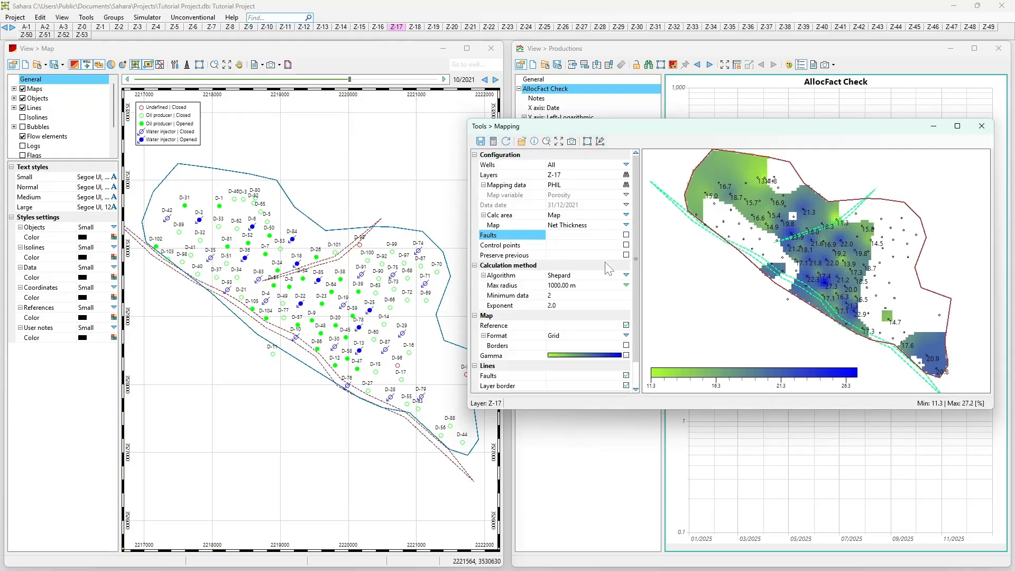
- Try the Well names and Surveys display options on the map, leaving both off
scroll(534, 249, down, 1)
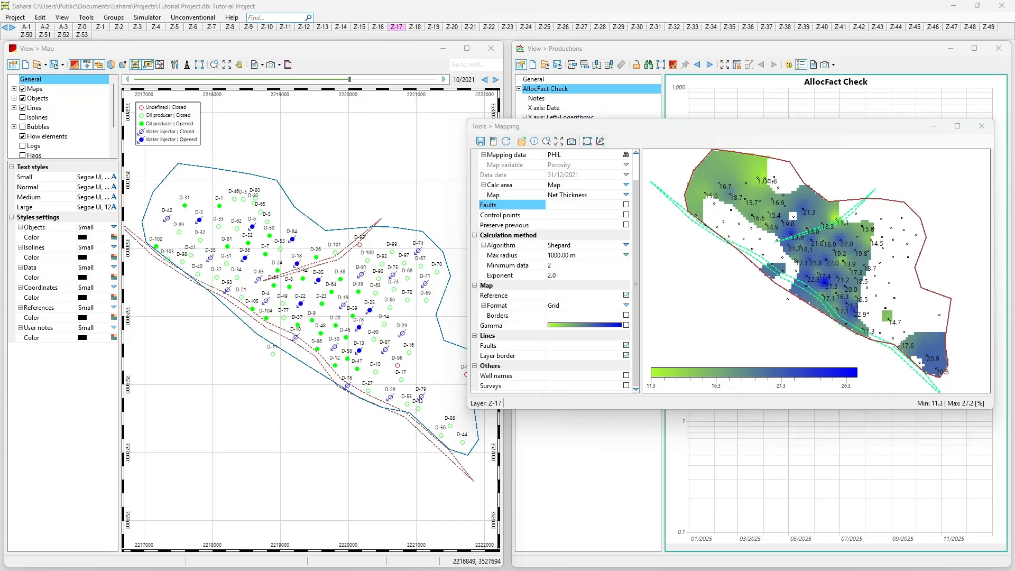
click(626, 375)
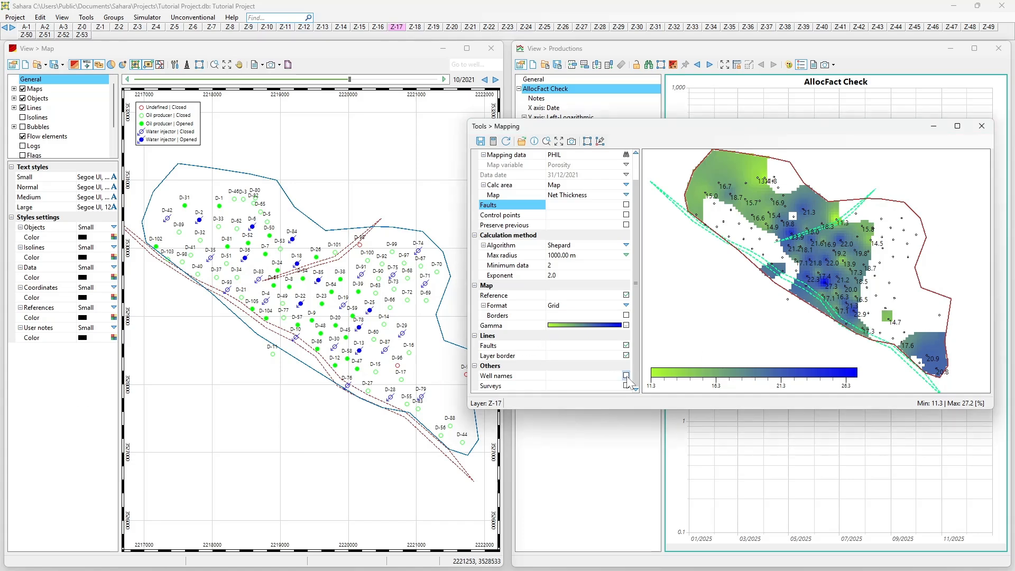
click(626, 376)
click(626, 385)
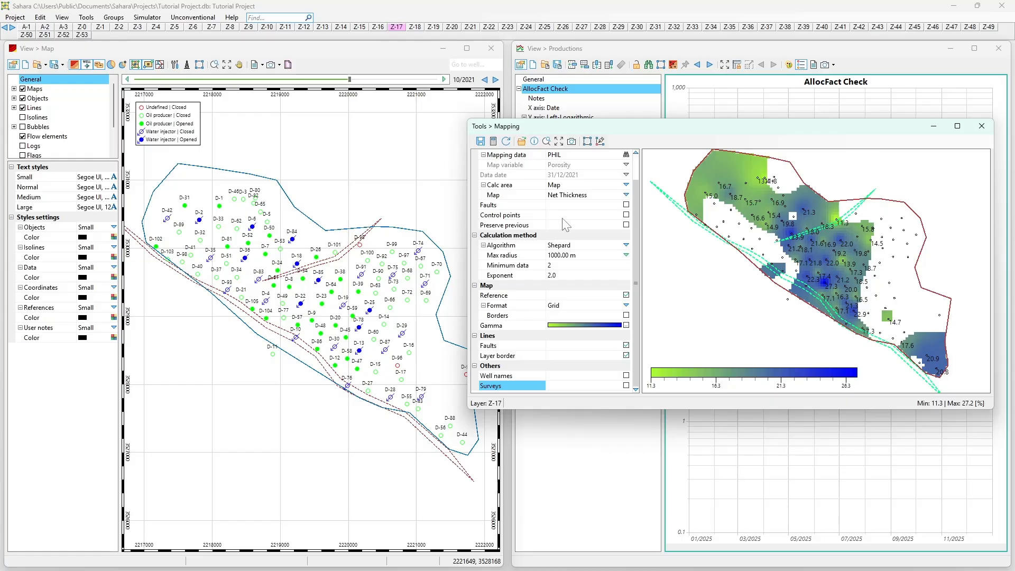
- Try picking layers Z-1, Z-4, Z-6, Z-7, Z-8 and Z-9 individually from the unselected mapping layers
scroll(563, 221, up, 1)
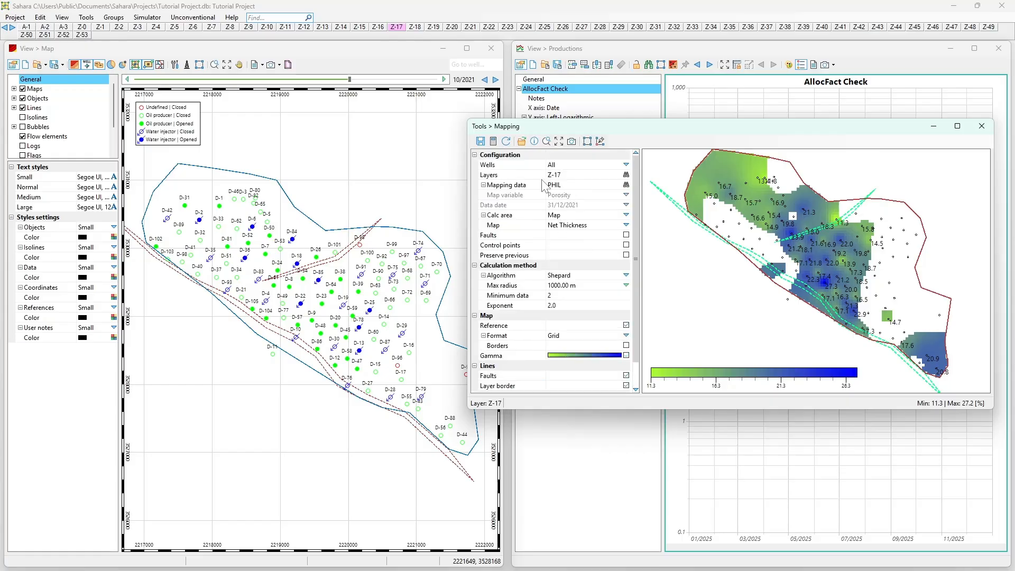
click(627, 175)
click(635, 279)
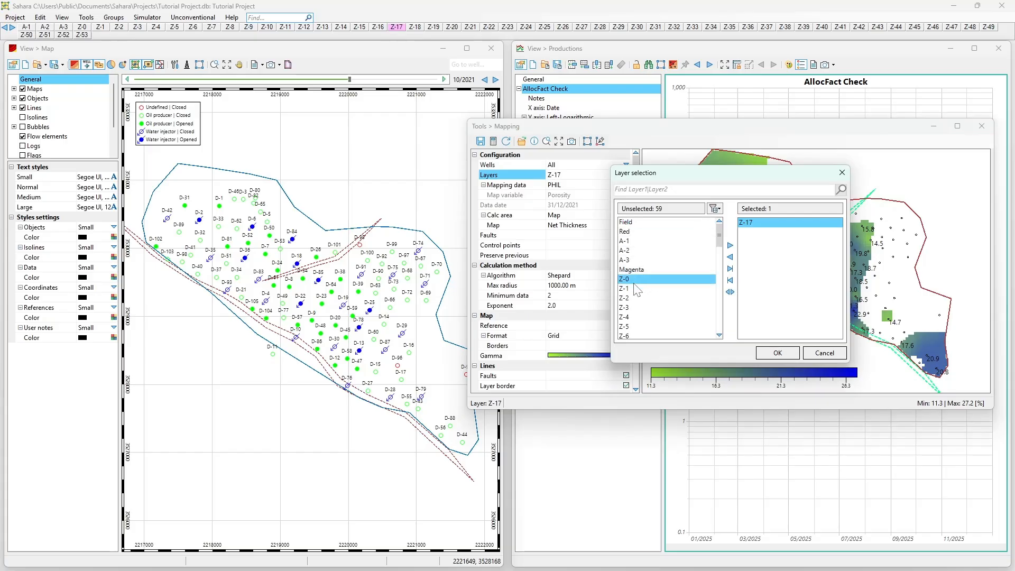
click(633, 288)
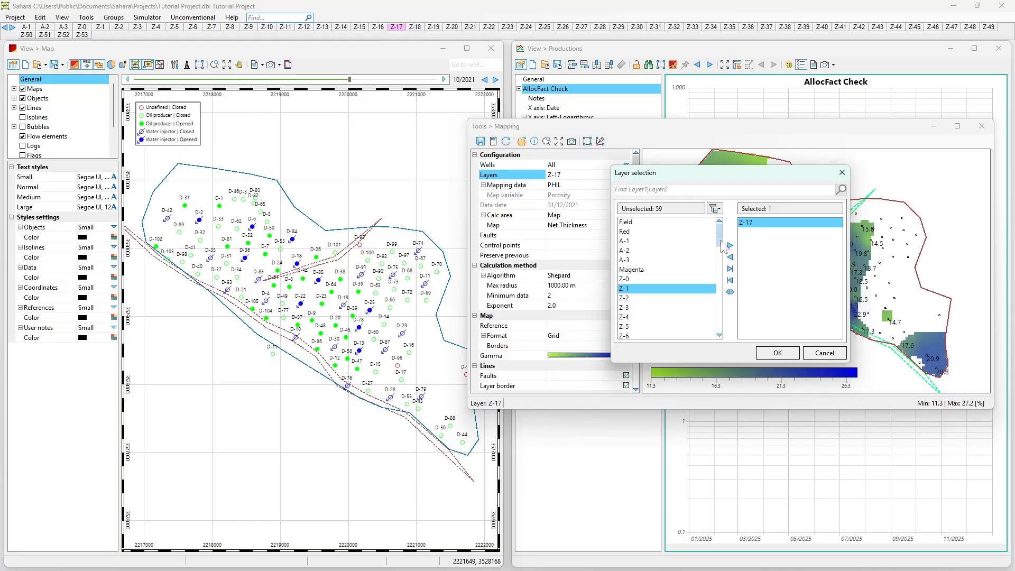
drag(722, 247, 722, 256)
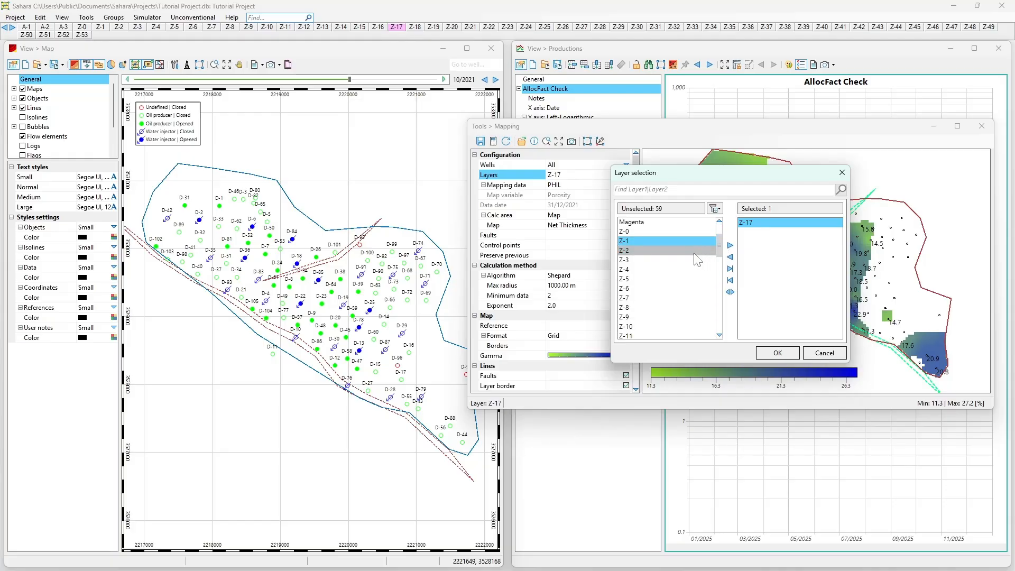
ctrl+click(660, 270)
ctrl+click(641, 289)
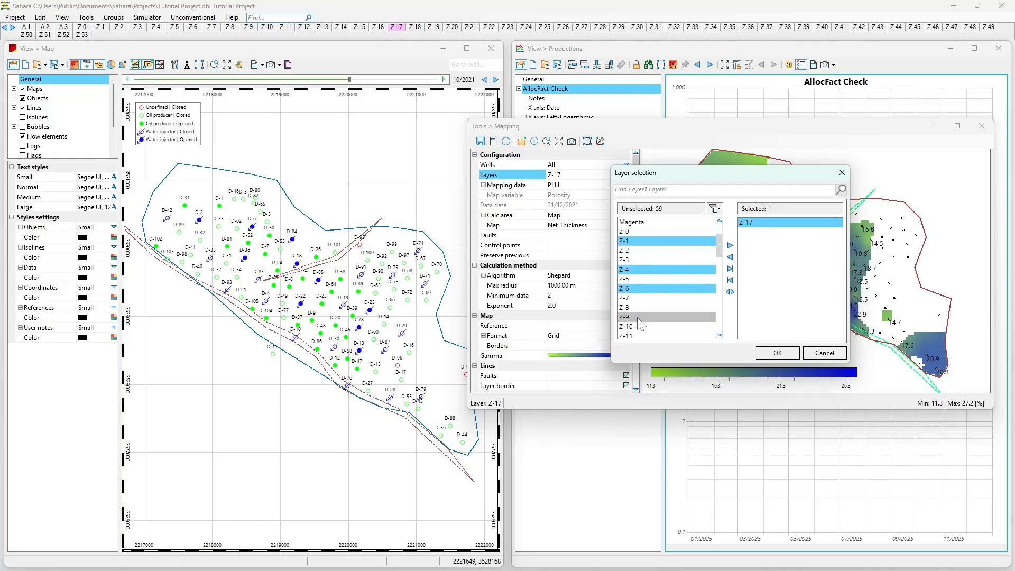
ctrl+click(638, 318)
ctrl+click(642, 307)
ctrl+click(642, 298)
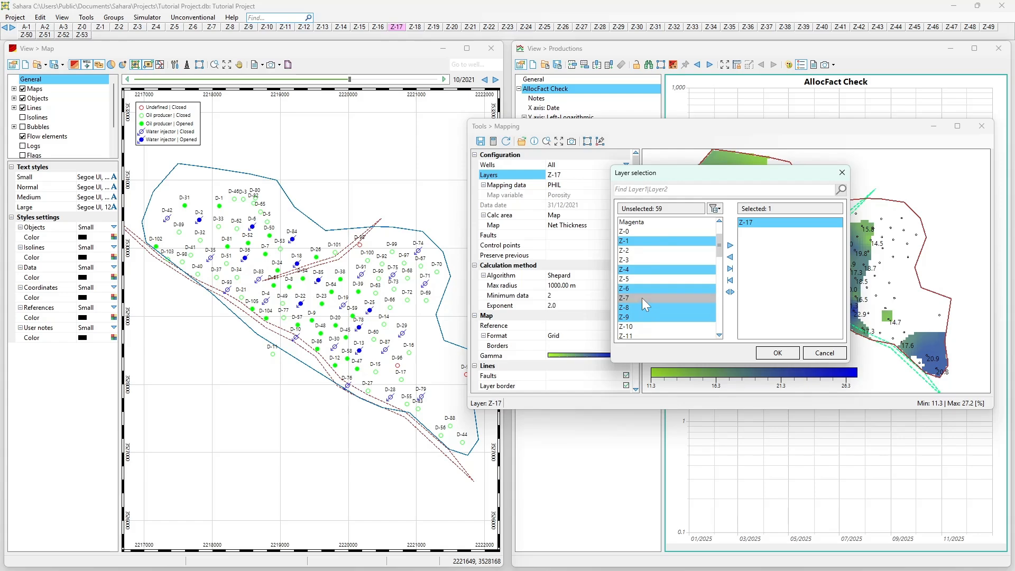
- Try to extend the mapping to the whole layer range from Z-1 through Z-53
click(642, 243)
drag(719, 243, 720, 321)
shift+click(635, 326)
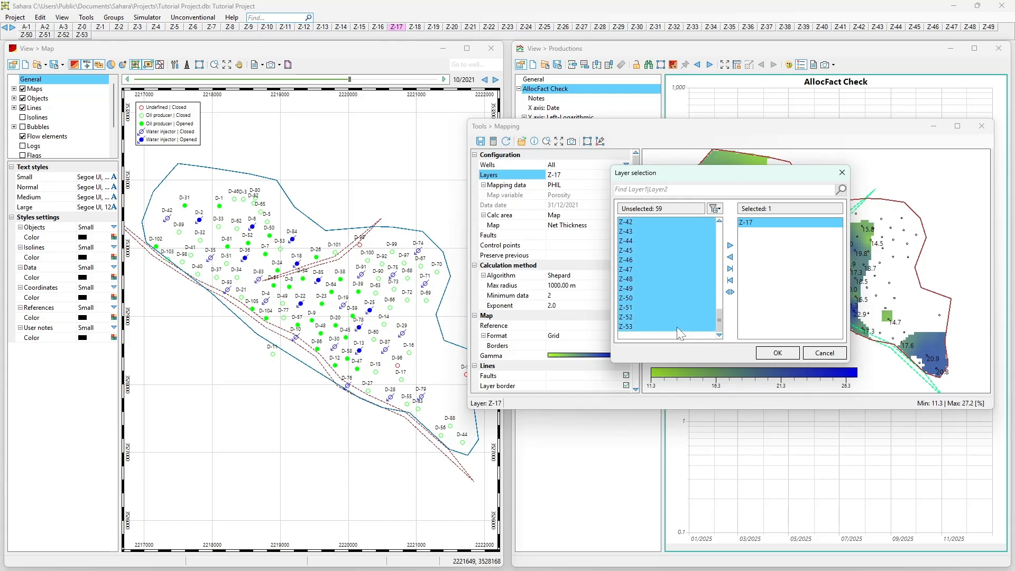
click(778, 354)
click(552, 329)
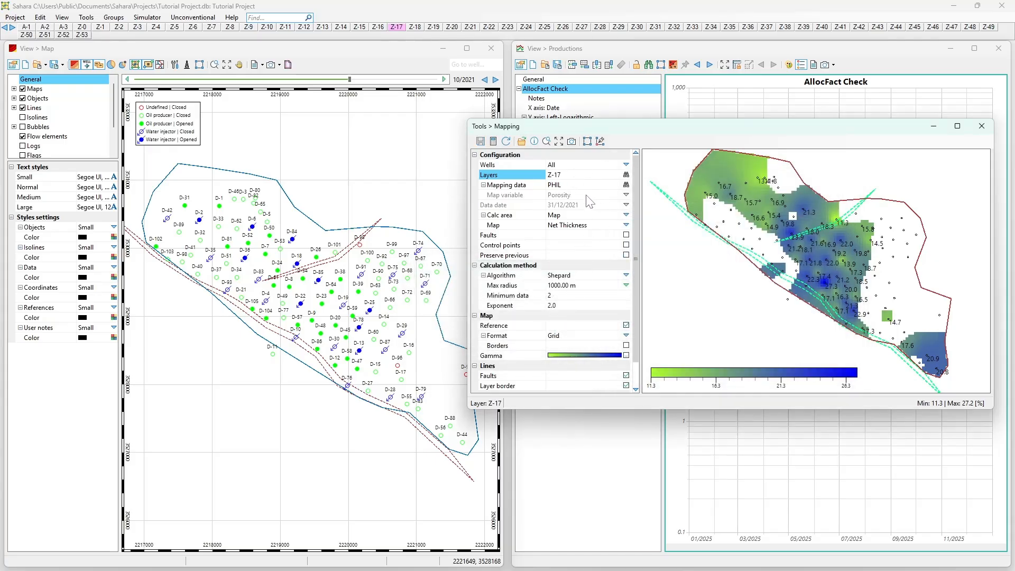
- Add all layers from Z-1 to Z-53 to the selected mapping layers and confirm the selection
click(626, 175)
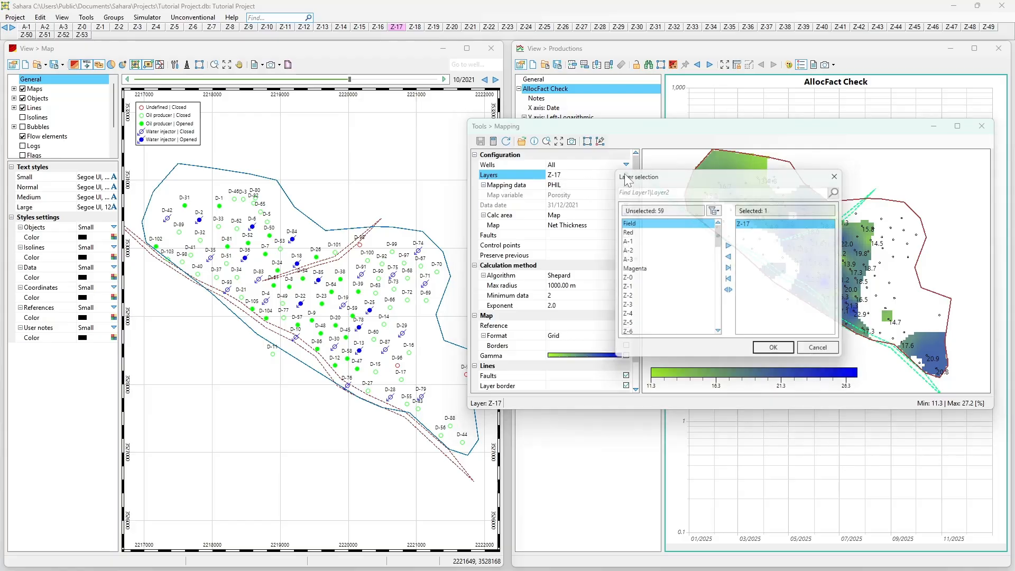
click(656, 279)
scroll(655, 286, down, 15)
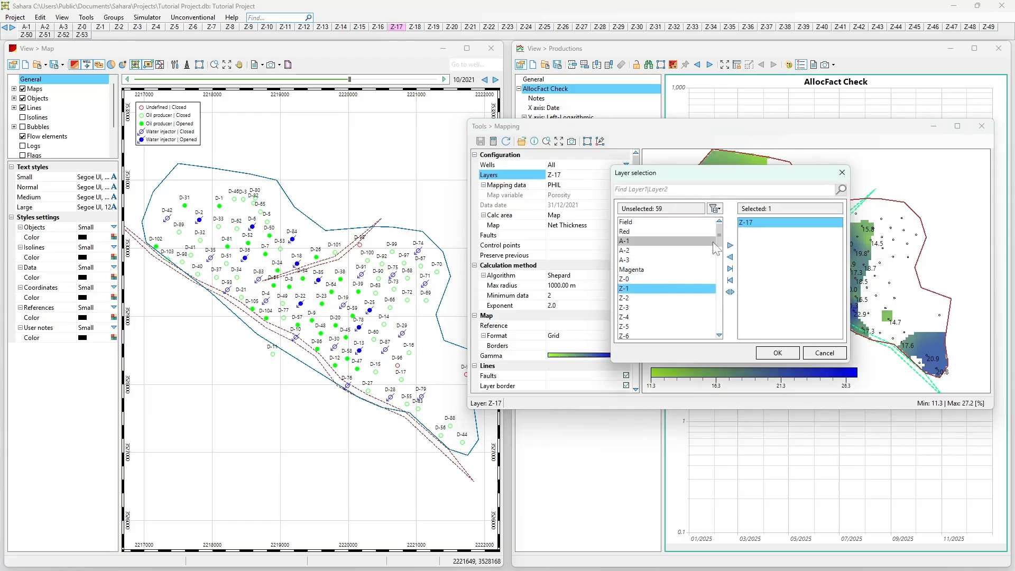
shift+click(701, 327)
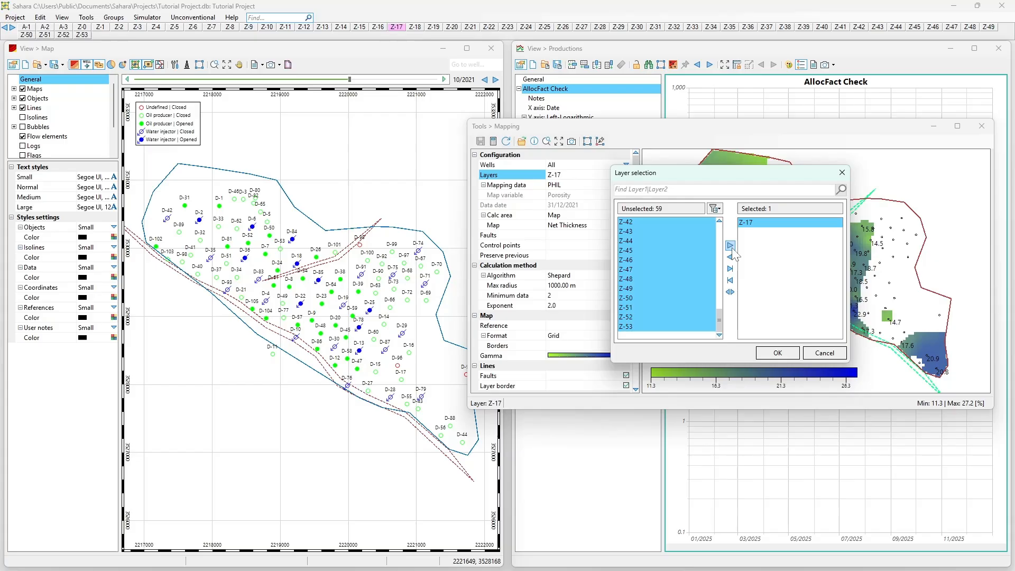
click(730, 245)
click(778, 352)
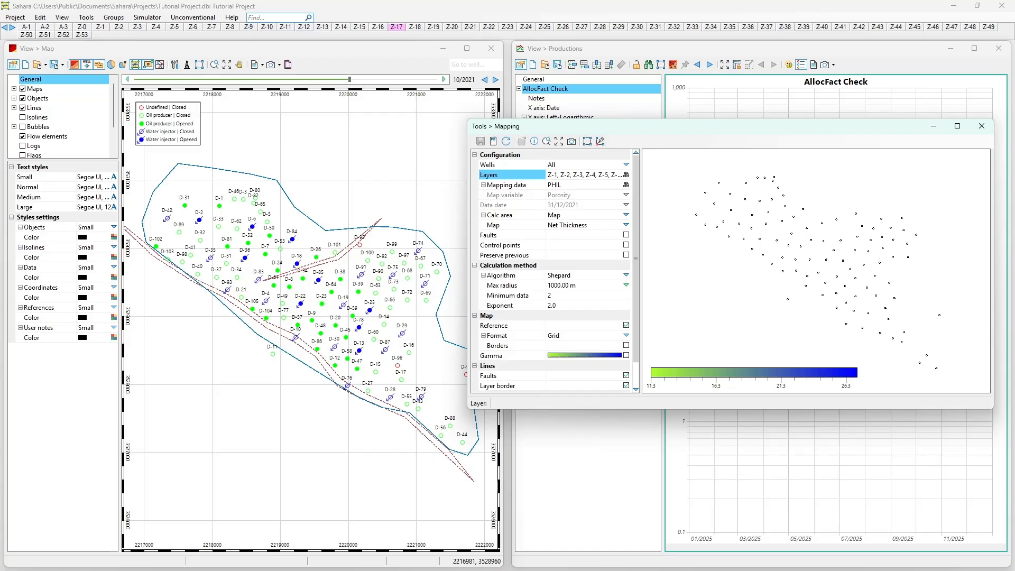
- Calculate and save the porosity maps for all selected layers, overwriting every existing map
click(509, 140)
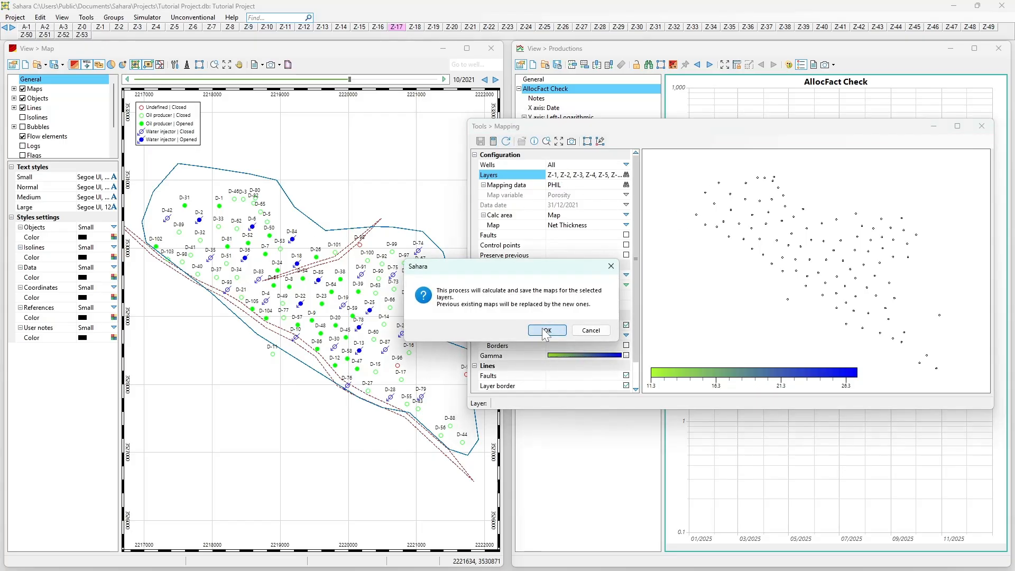
click(546, 331)
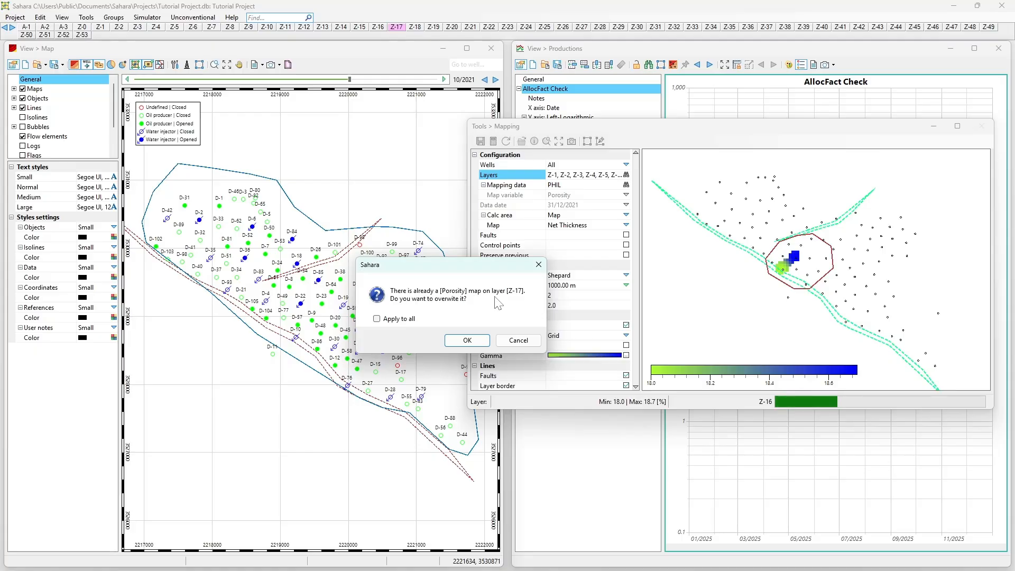
click(377, 318)
click(458, 339)
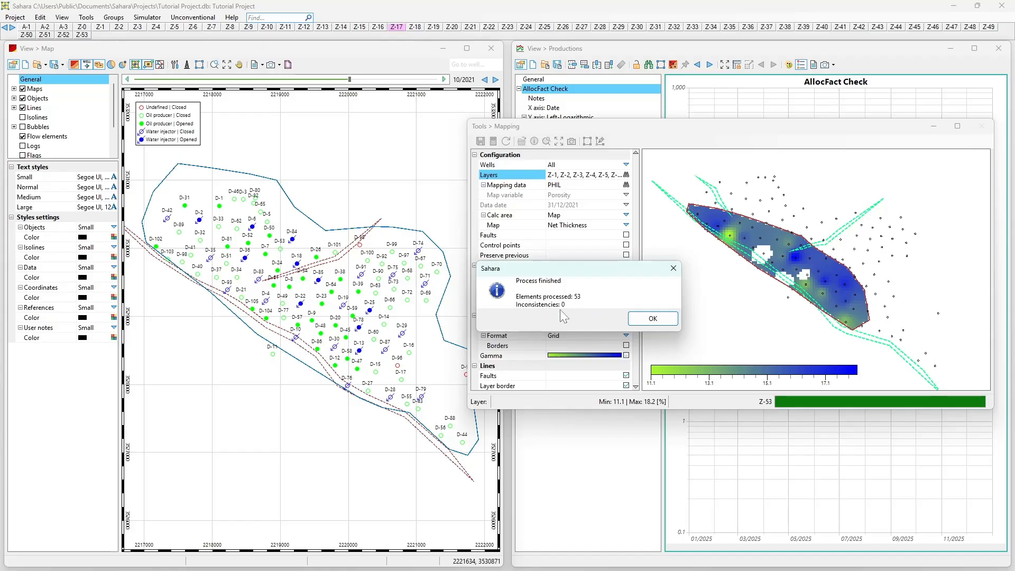
click(653, 319)
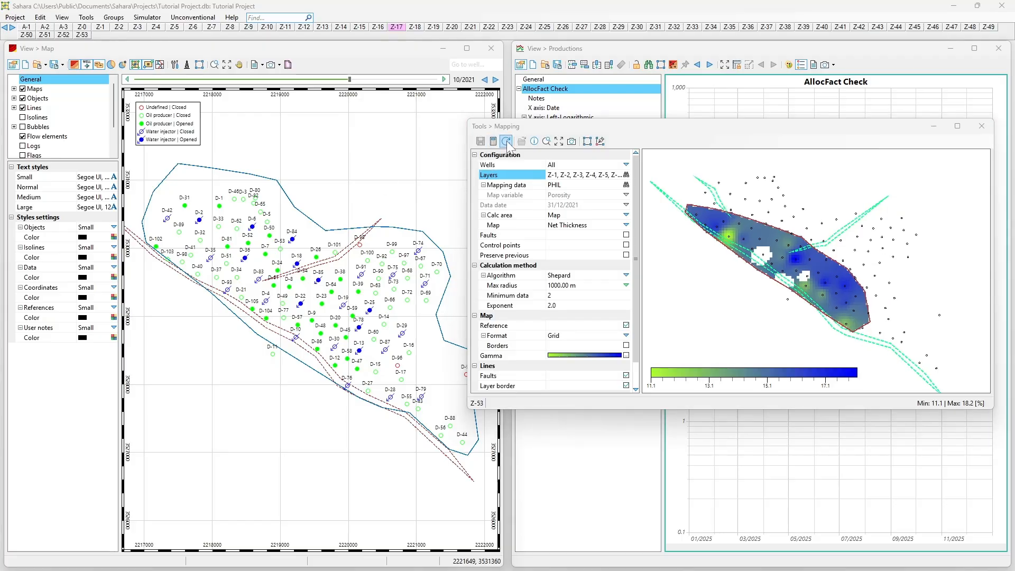
click(506, 141)
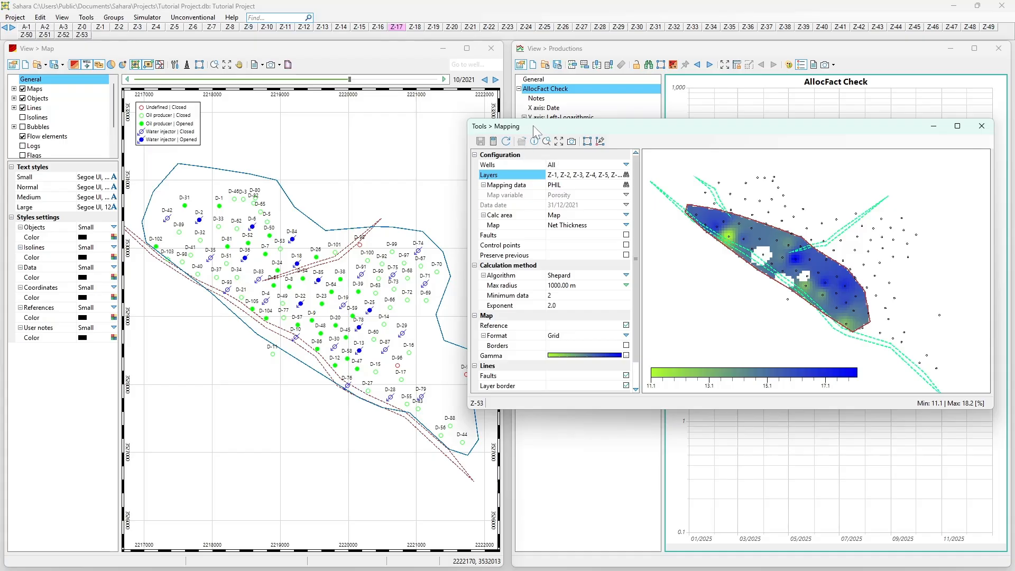
- View the mapping's distance and point information, and inspect the Z-53 map up close before restoring its full extent
click(535, 142)
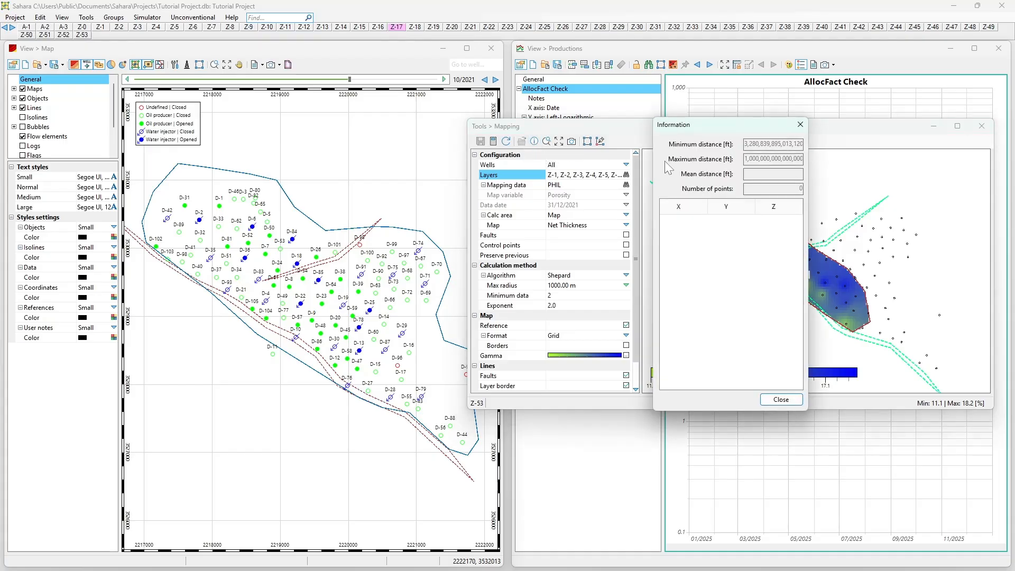
click(796, 127)
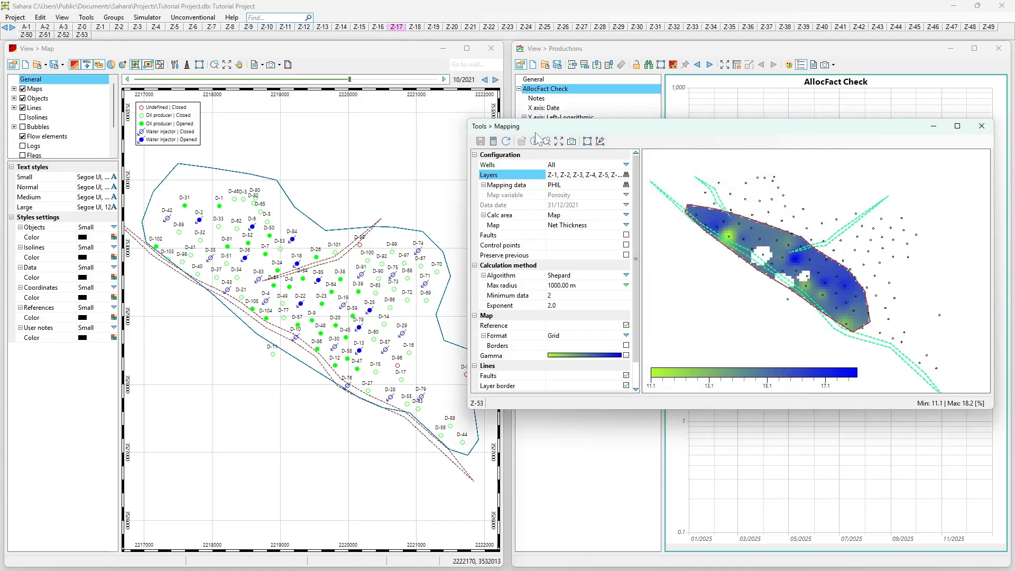
scroll(830, 290, up, 2)
scroll(830, 290, down, 2)
scroll(812, 297, up, 4)
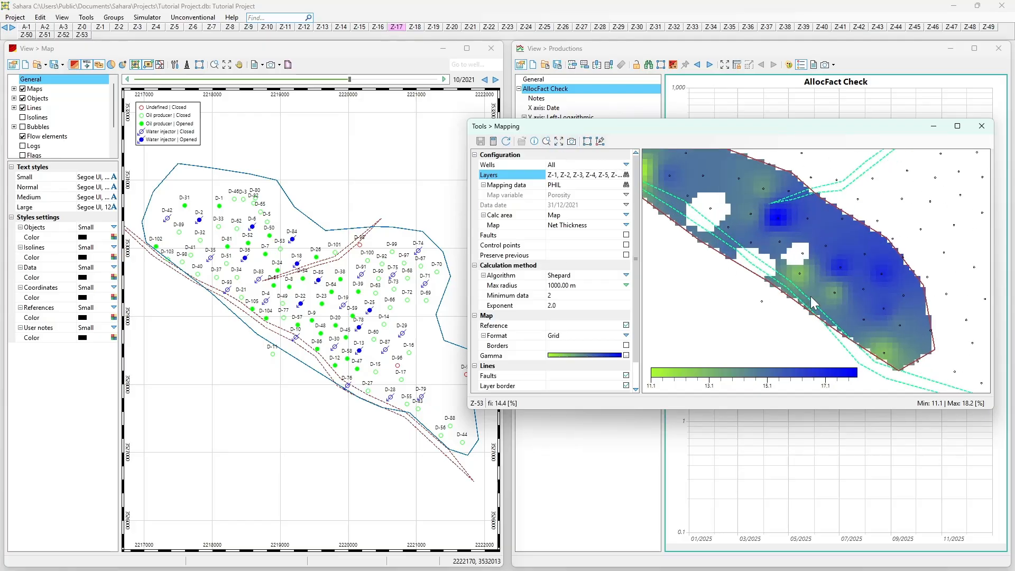
click(559, 141)
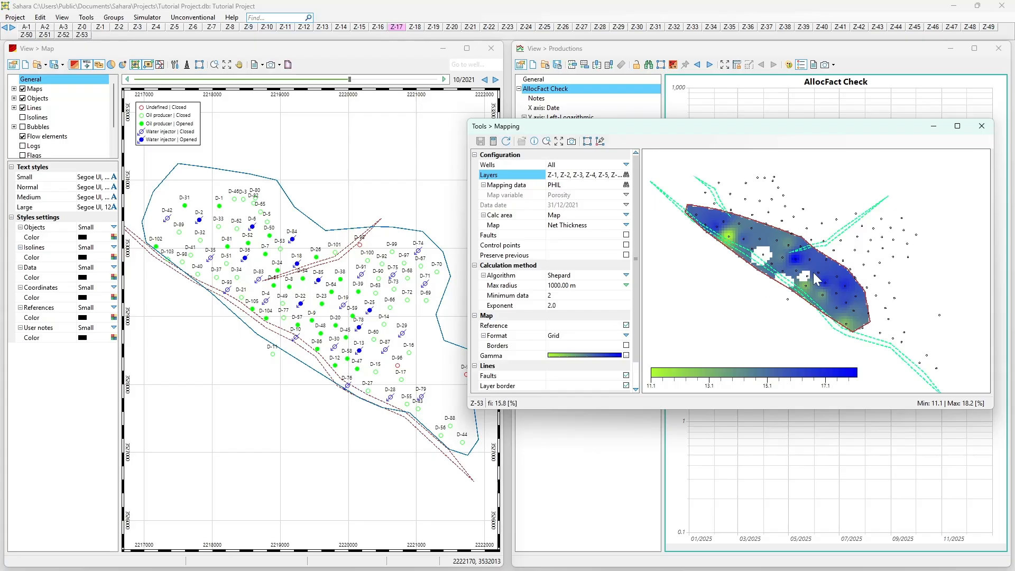
- Draw a six-vertex polygon across the northeastern edge of the Z-53 porosity map
click(588, 141)
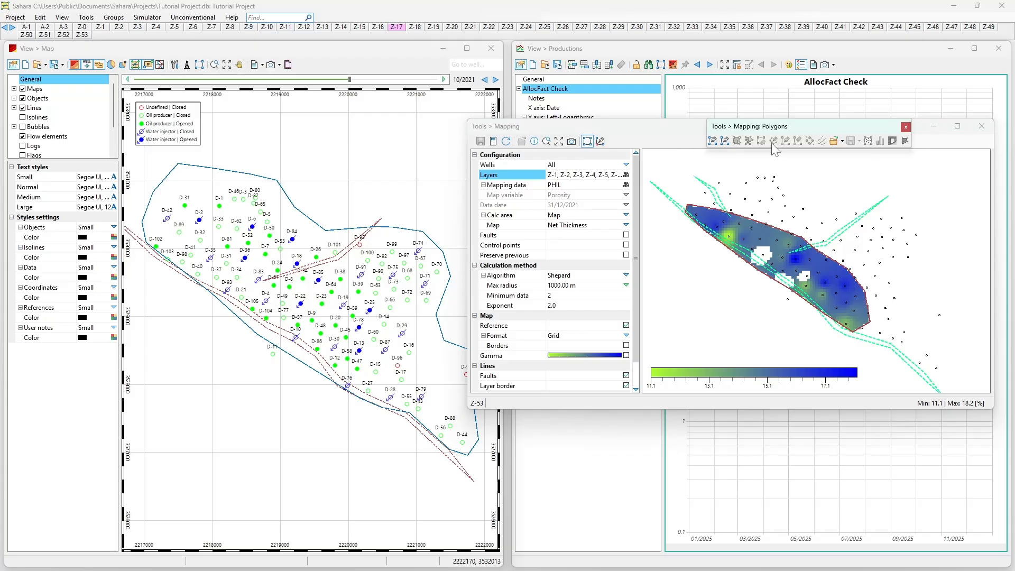
click(714, 143)
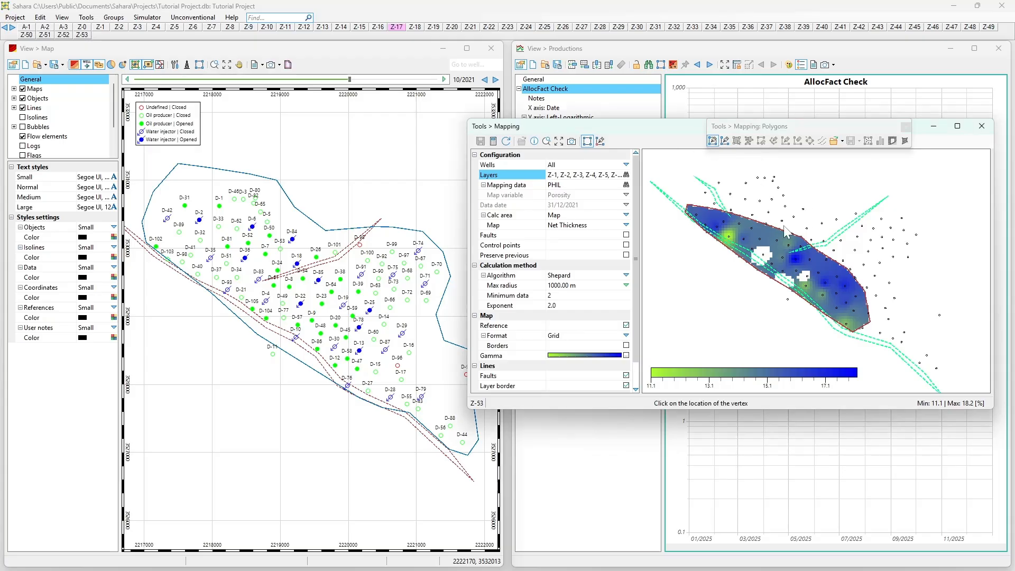
click(831, 258)
click(832, 236)
click(809, 210)
click(780, 231)
click(785, 258)
double_click(824, 267)
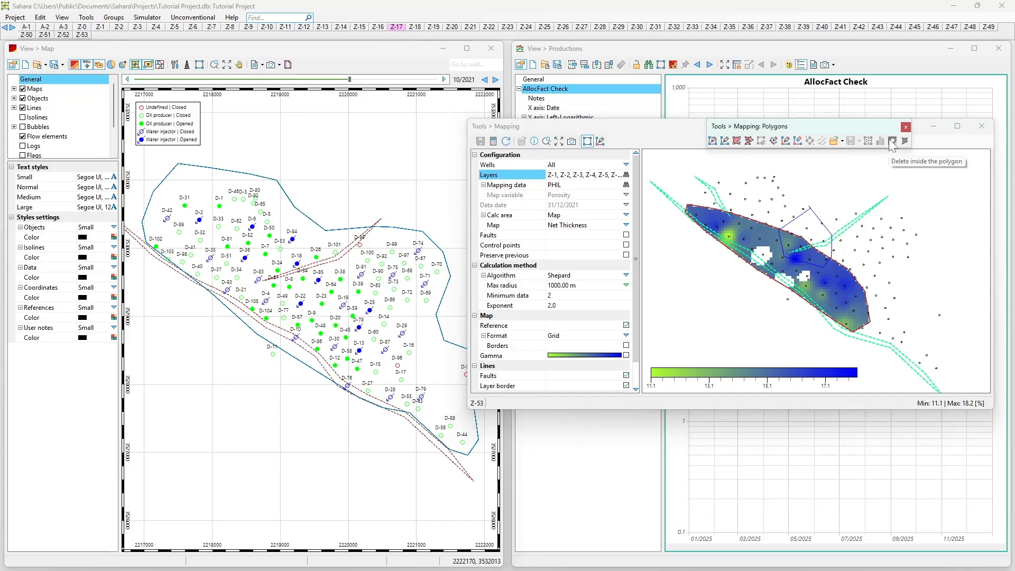
- Select the drawn polygon on the Z-53 map and close the polygon tools
click(737, 141)
click(823, 250)
click(823, 253)
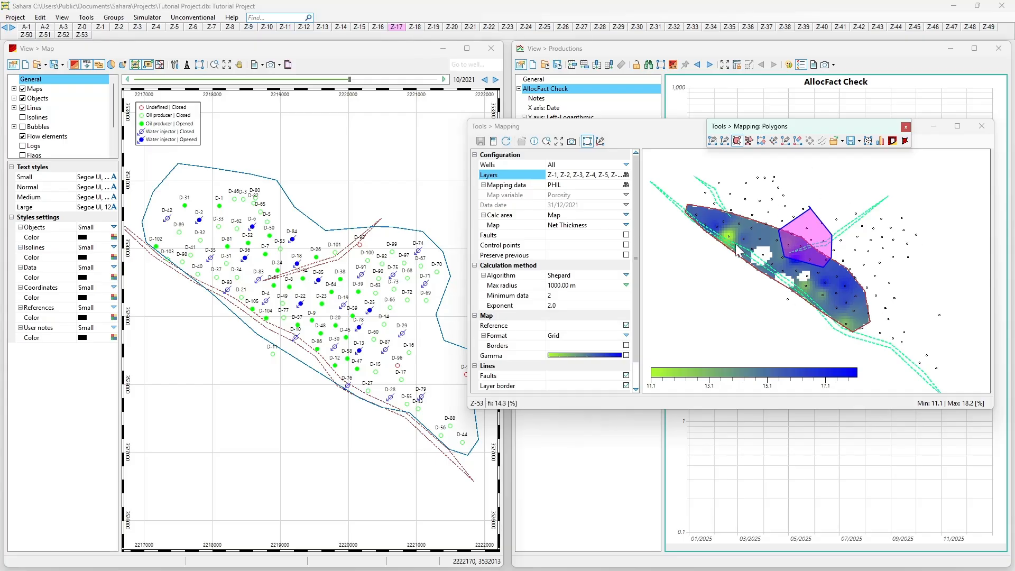
click(906, 127)
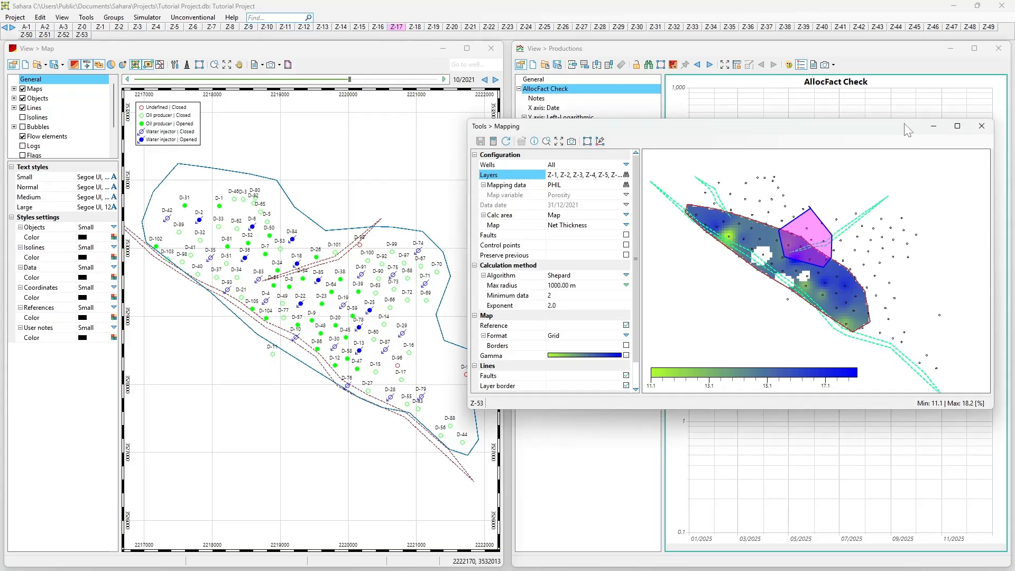
- Delete the polygon from the Z-53 map and close the polygon tools
click(601, 141)
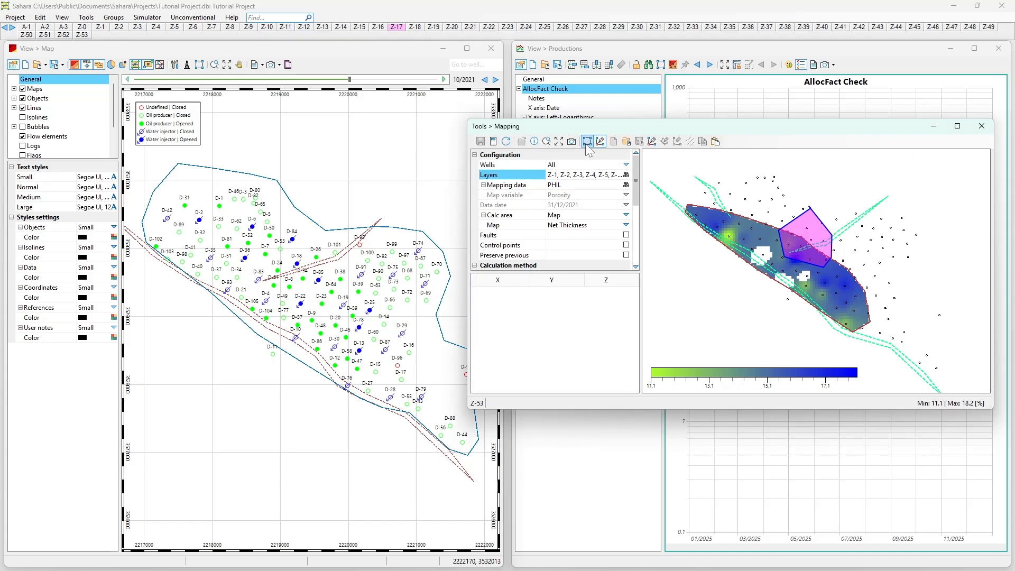
click(588, 142)
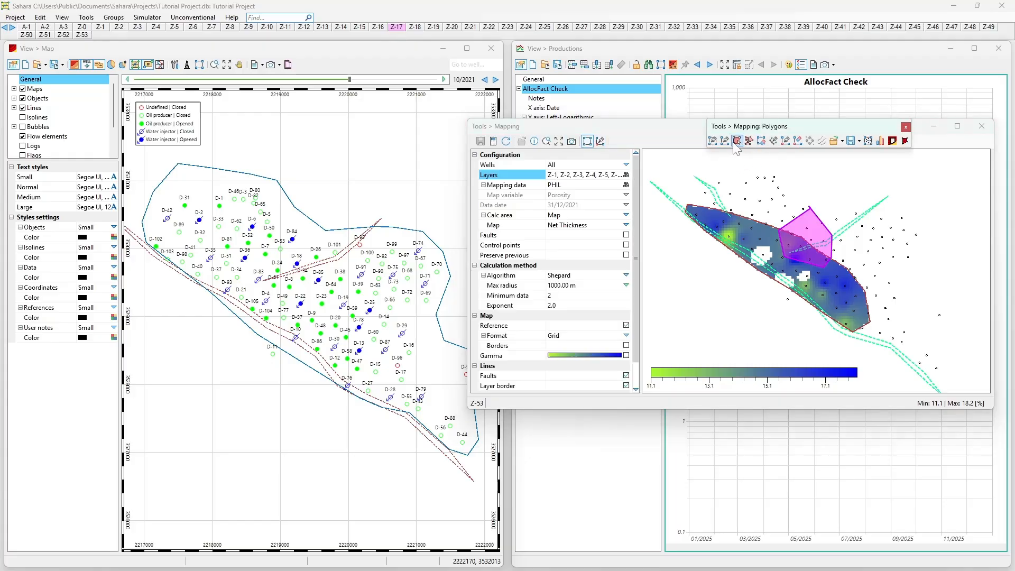
click(768, 148)
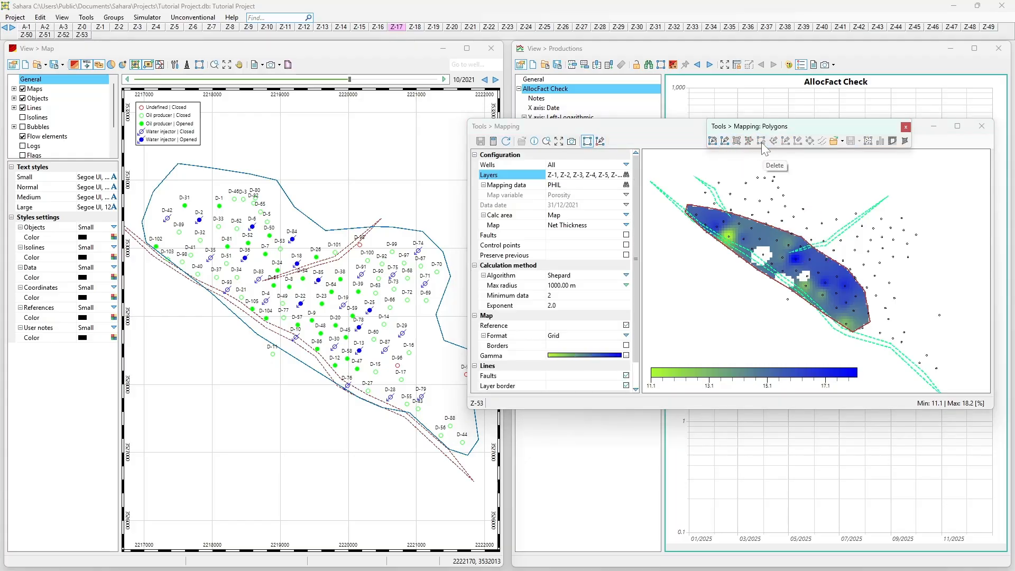
click(906, 127)
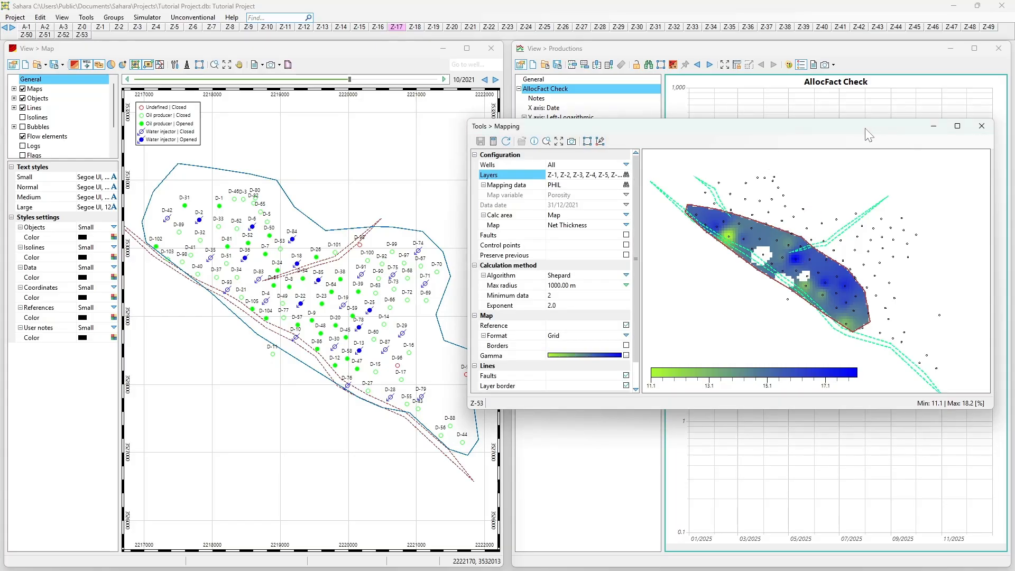
- Add a control point with a value of 20 just north of the Z-53 map's layer border
click(600, 142)
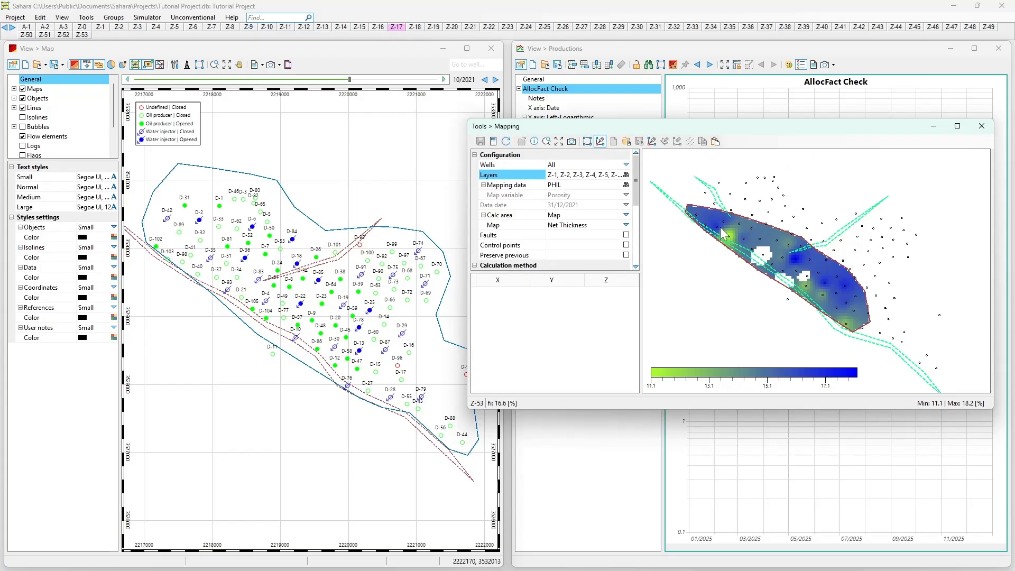
scroll(737, 232, up, 4)
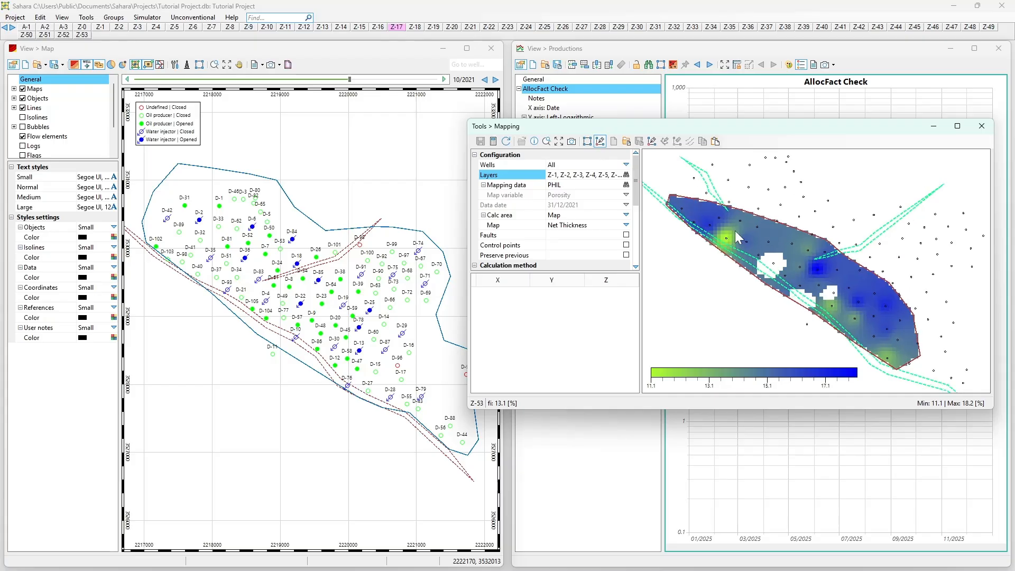
click(651, 142)
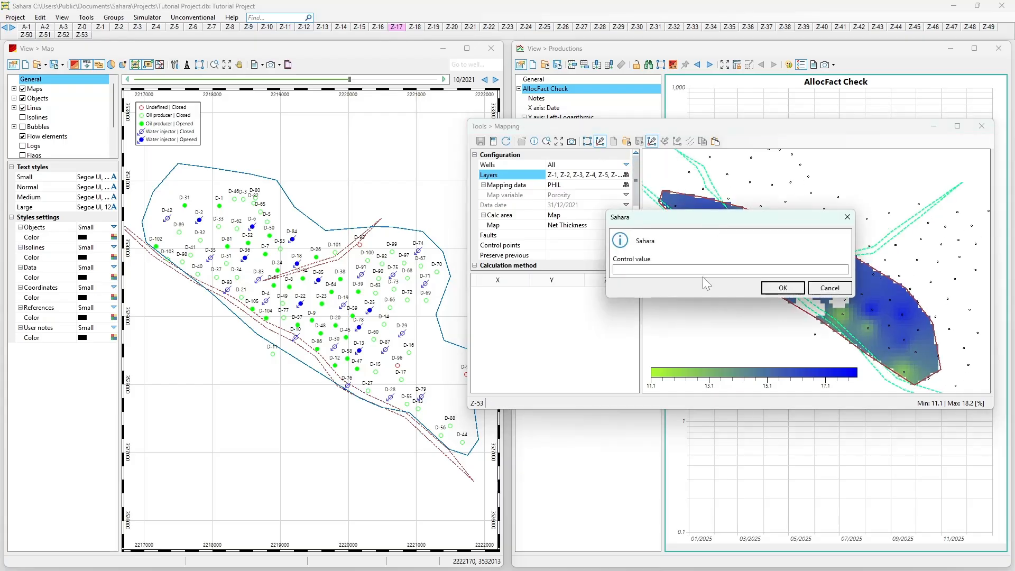
text(20)
click(777, 288)
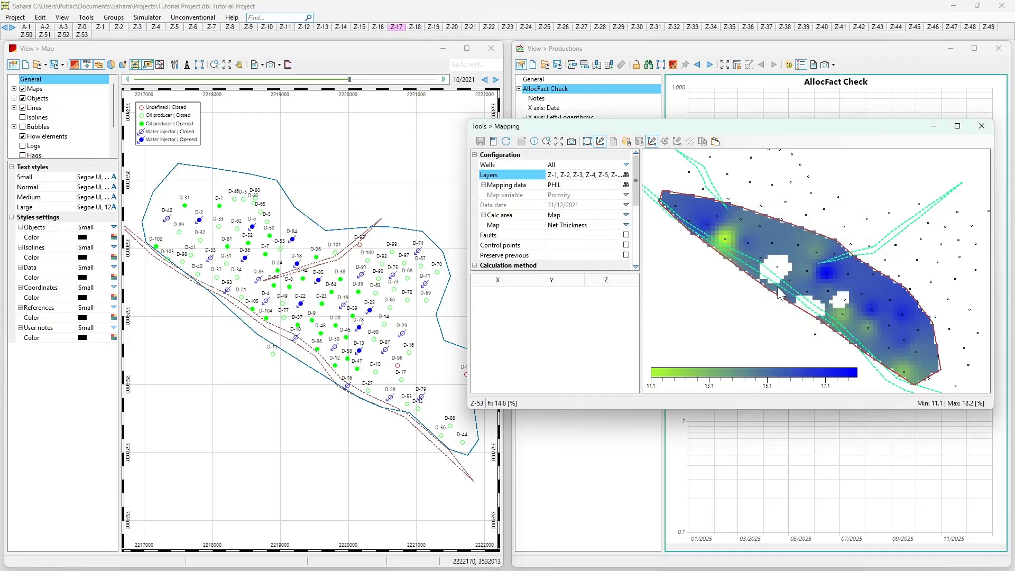
click(651, 142)
click(766, 179)
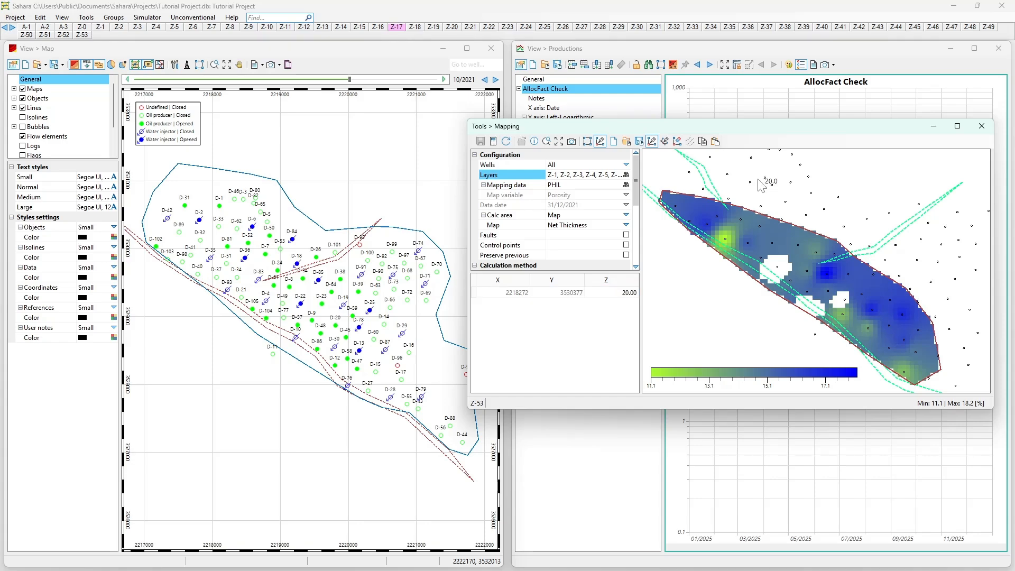
- Move the control point slightly southwest of its place north of the Z-53 map's layer border
scroll(774, 205, down, 2)
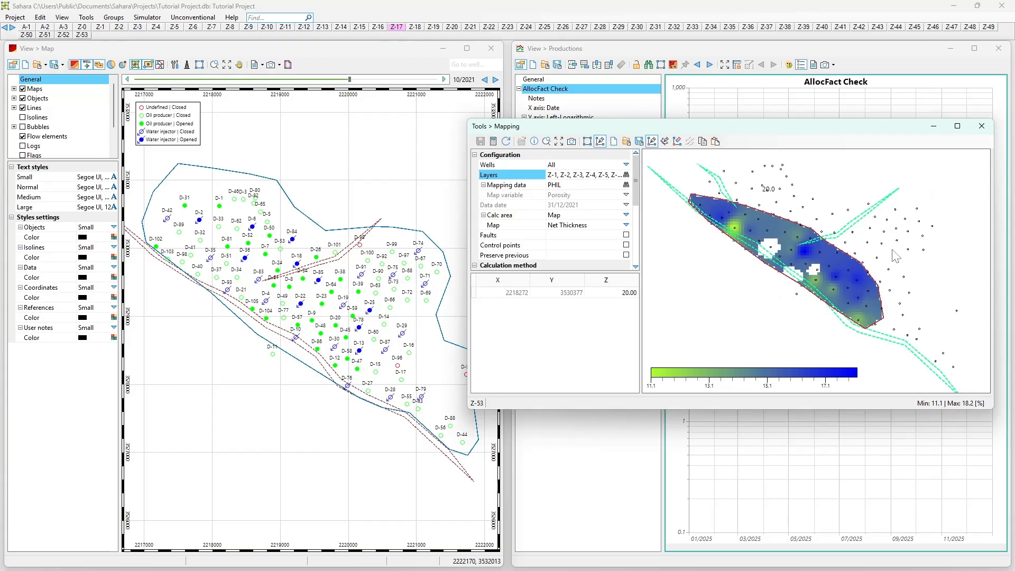
click(667, 144)
click(763, 185)
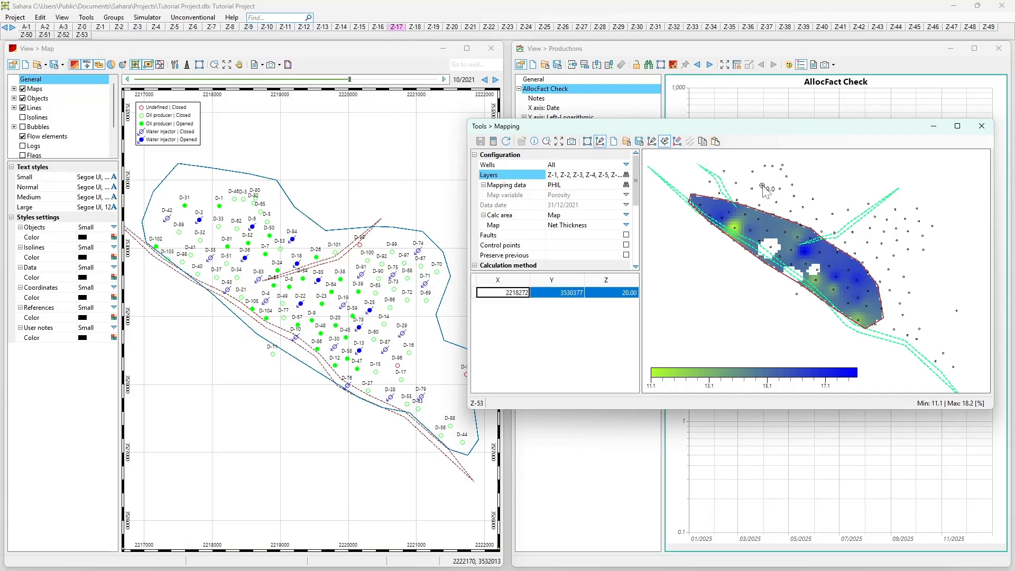
mouse_move(763, 186)
mouse_down()
mouse_move(757, 168)
mouse_move(755, 190)
mouse_up()
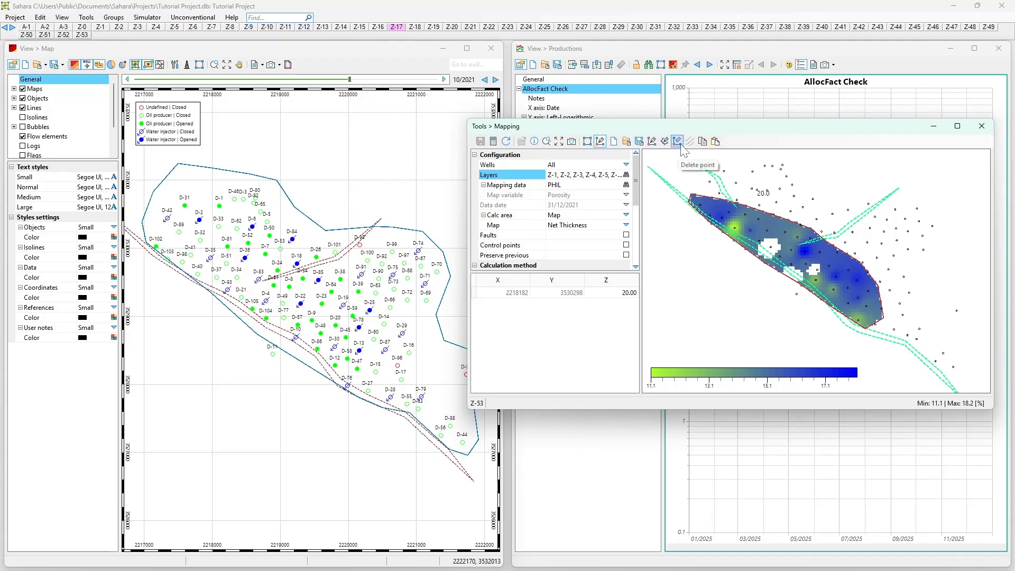
- Delete the control point with the value 20 from the Z-53 map
click(678, 141)
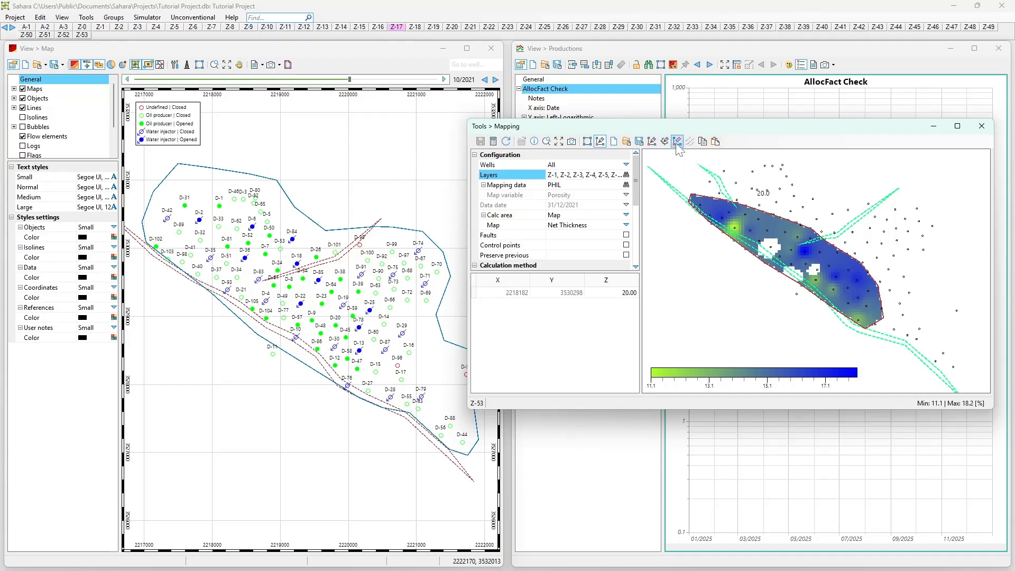
click(763, 194)
scroll(760, 195, up, 3)
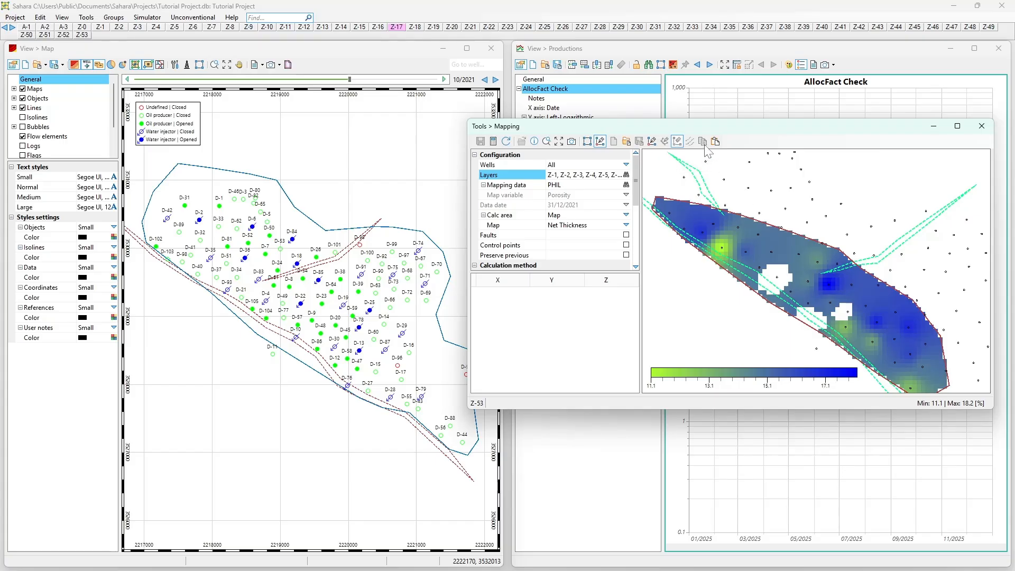
- Close the Mapping tool
scroll(711, 158, down, 2)
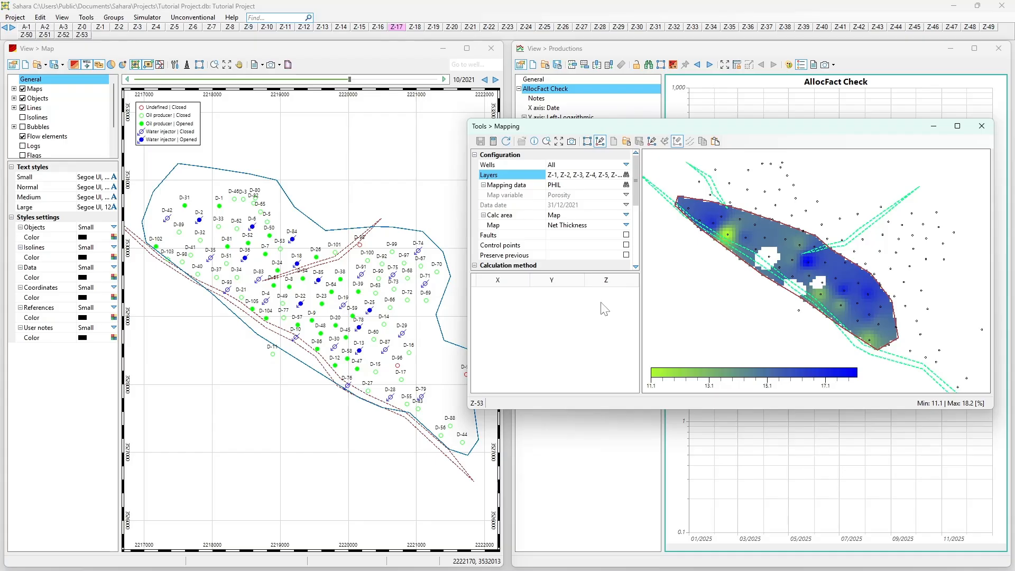
scroll(757, 296, down, 1)
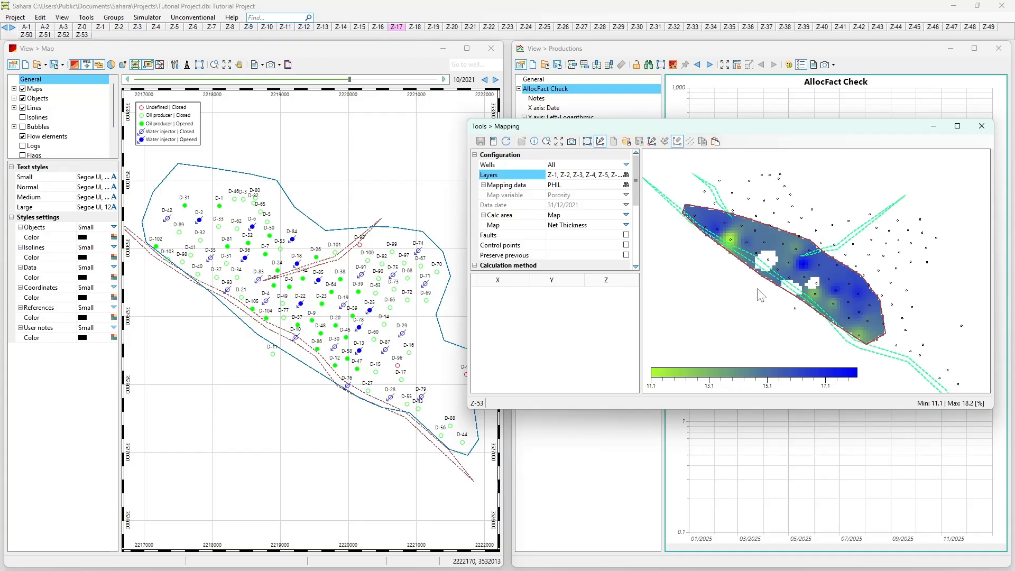
scroll(731, 277, down, 1)
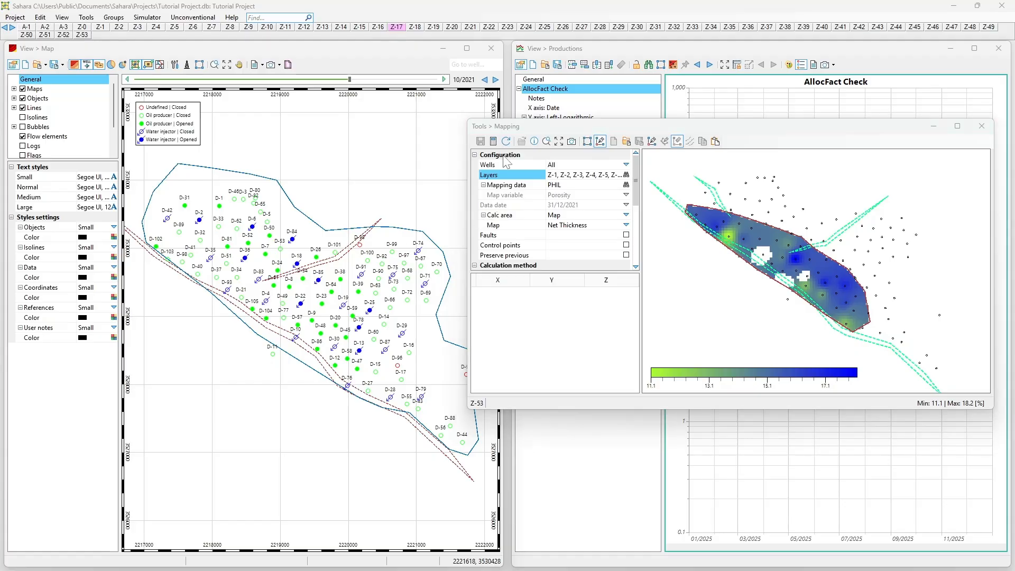
drag(695, 130, 675, 131)
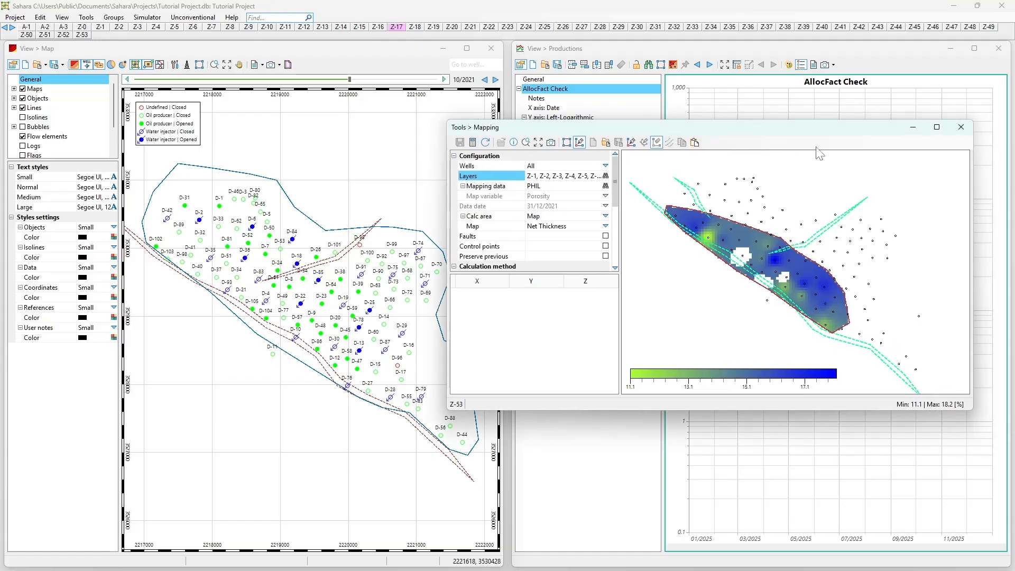
click(962, 127)
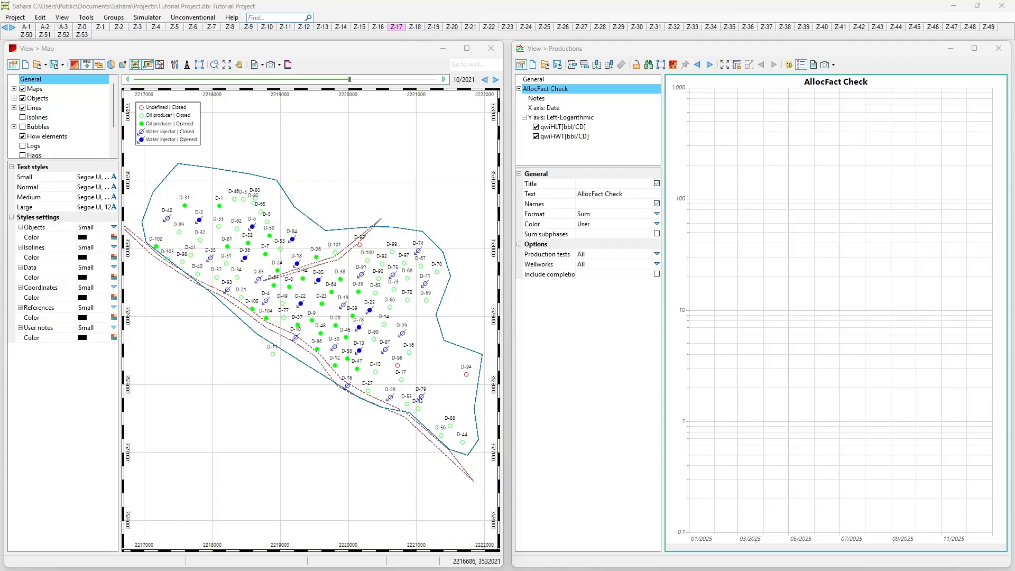
- Switch the map view to layer Z-8 and add Porosity to its map variables
click(230, 28)
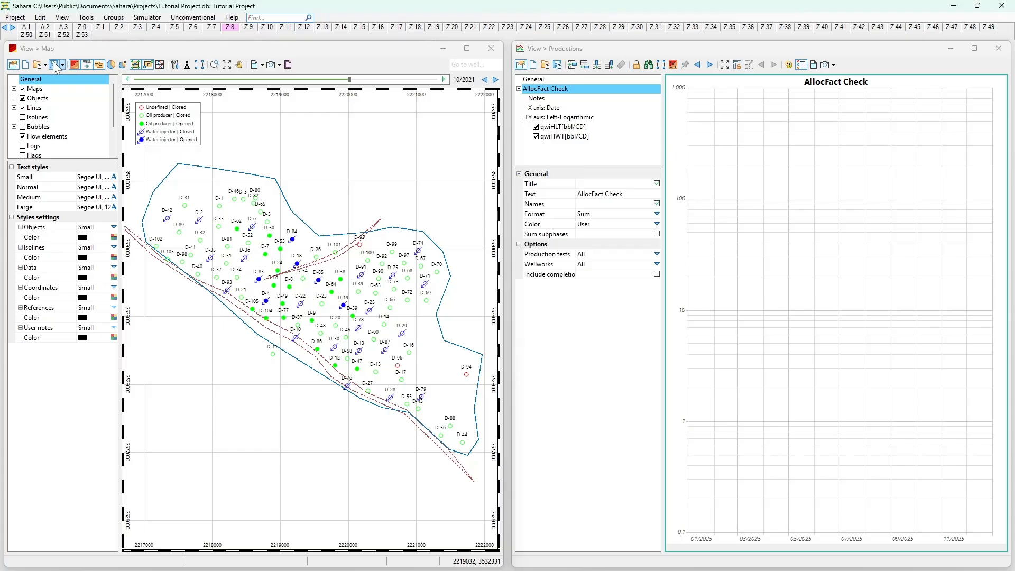
click(14, 88)
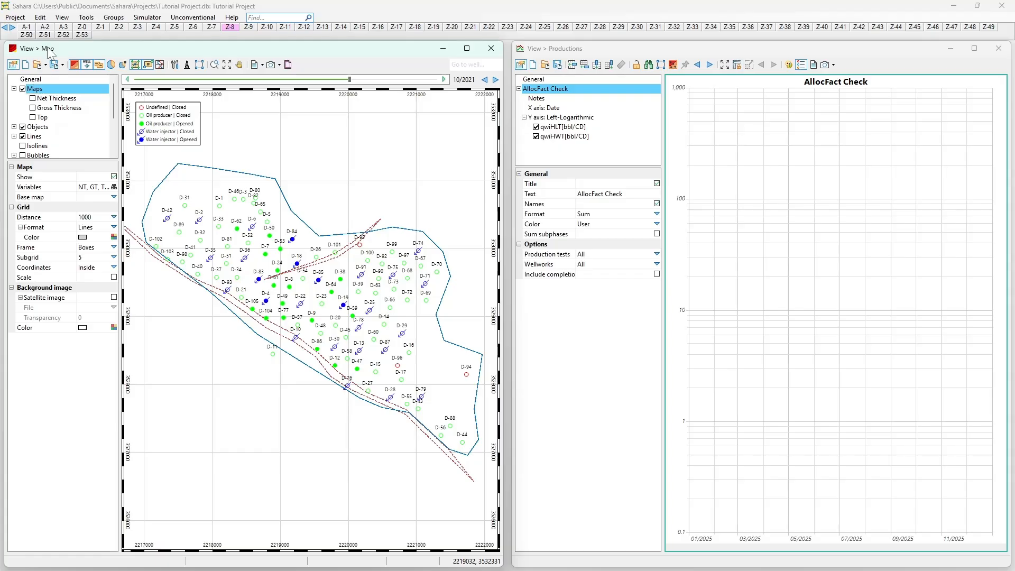
click(114, 186)
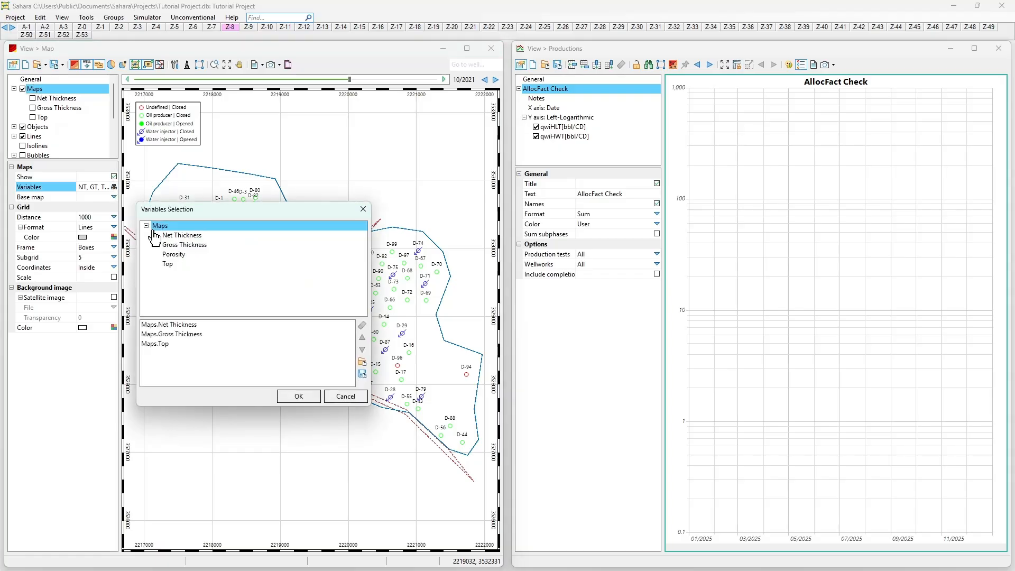
double_click(174, 255)
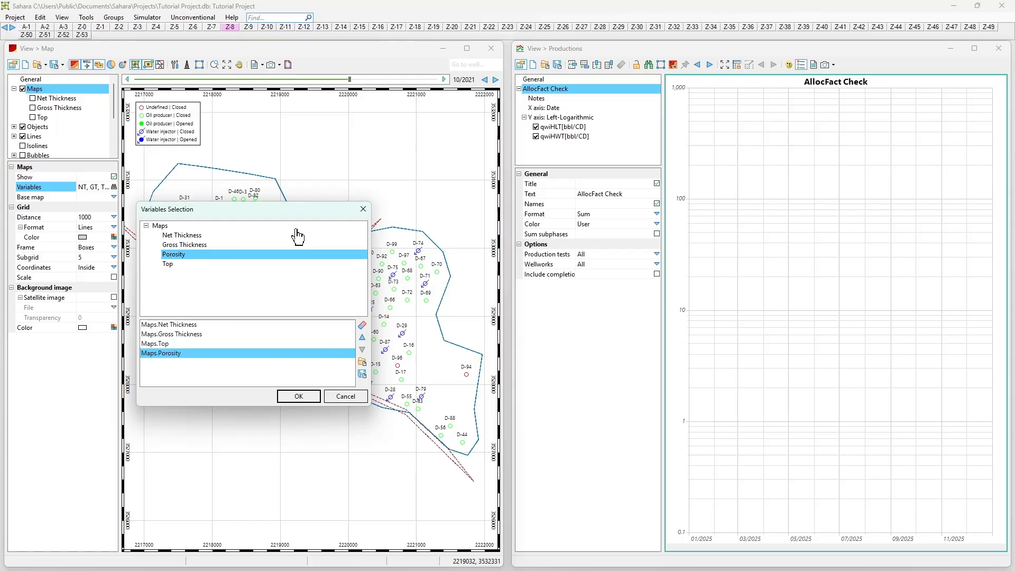
click(300, 397)
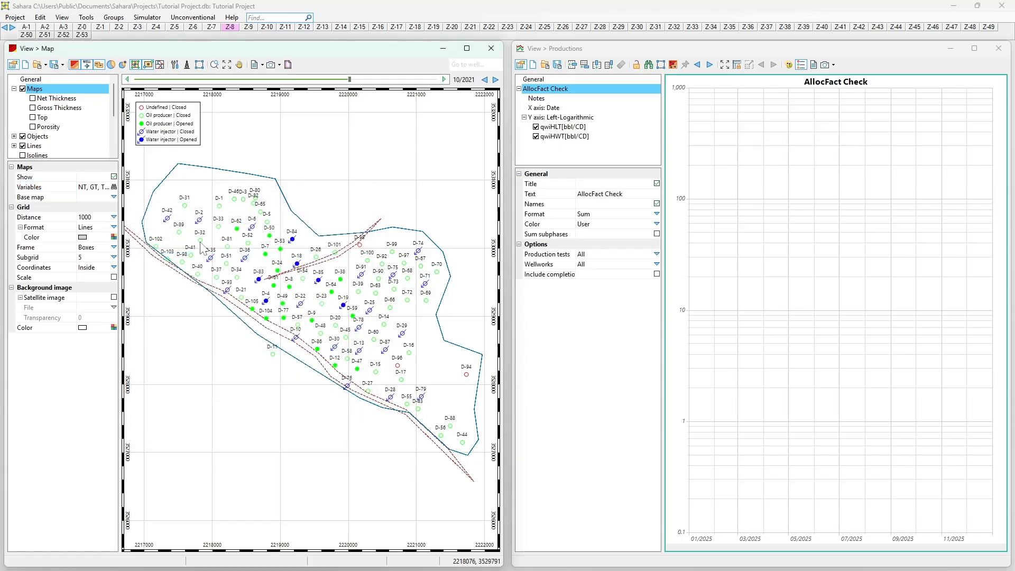
- Display the Porosity map in the map view and turn on its color scale reference
click(33, 127)
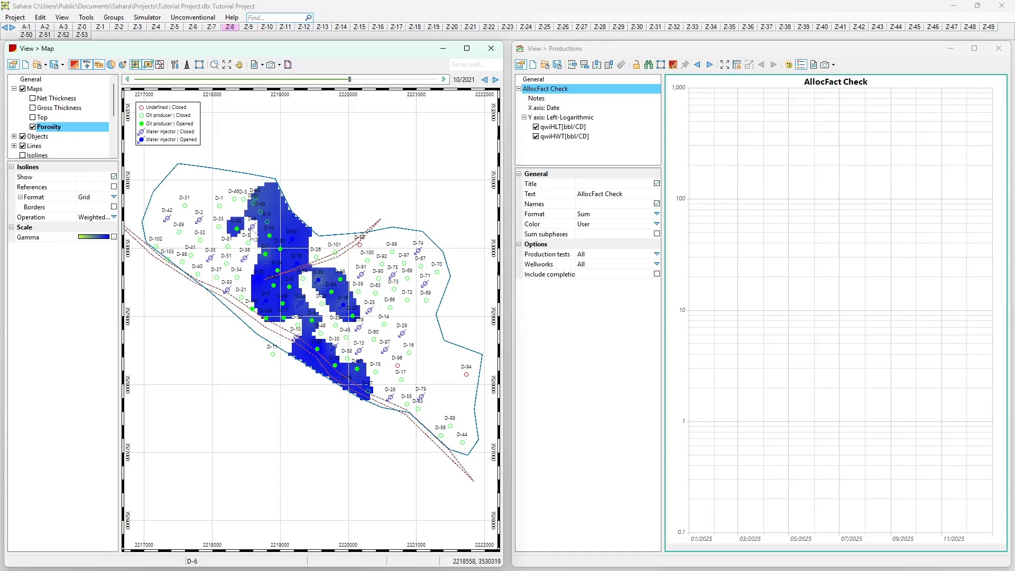
scroll(294, 290, up, 2)
scroll(354, 298, down, 1)
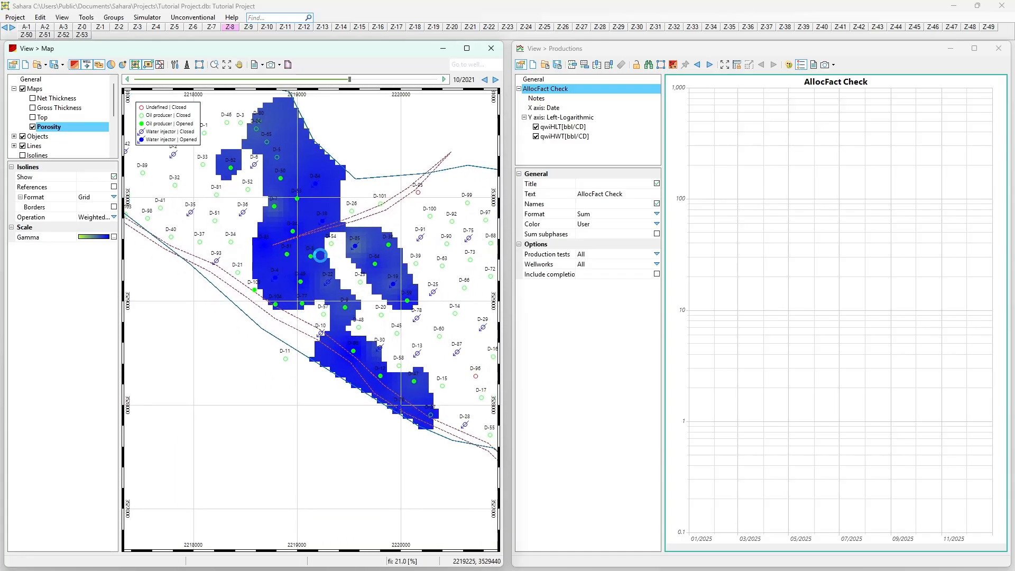
click(114, 237)
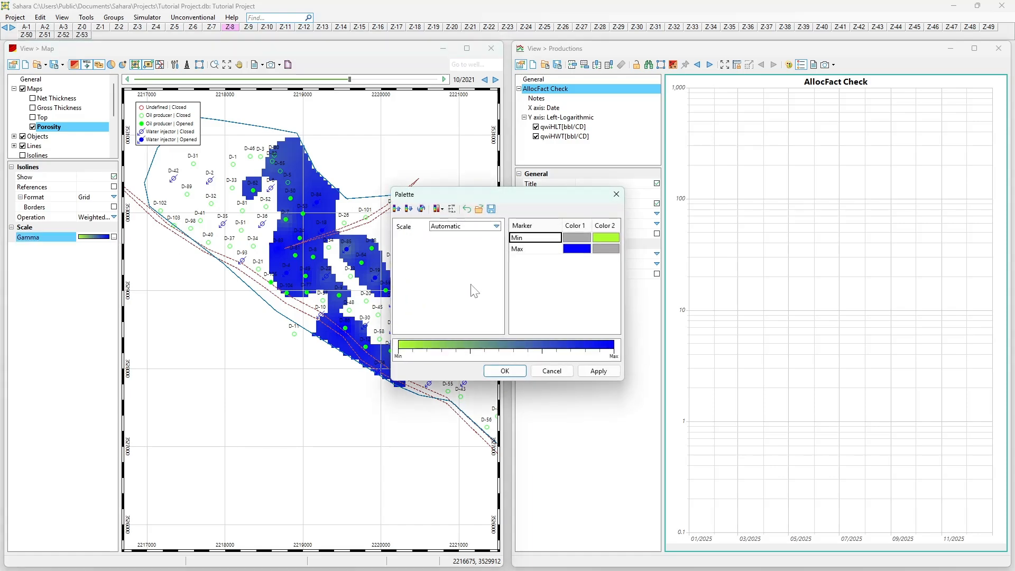
click(505, 371)
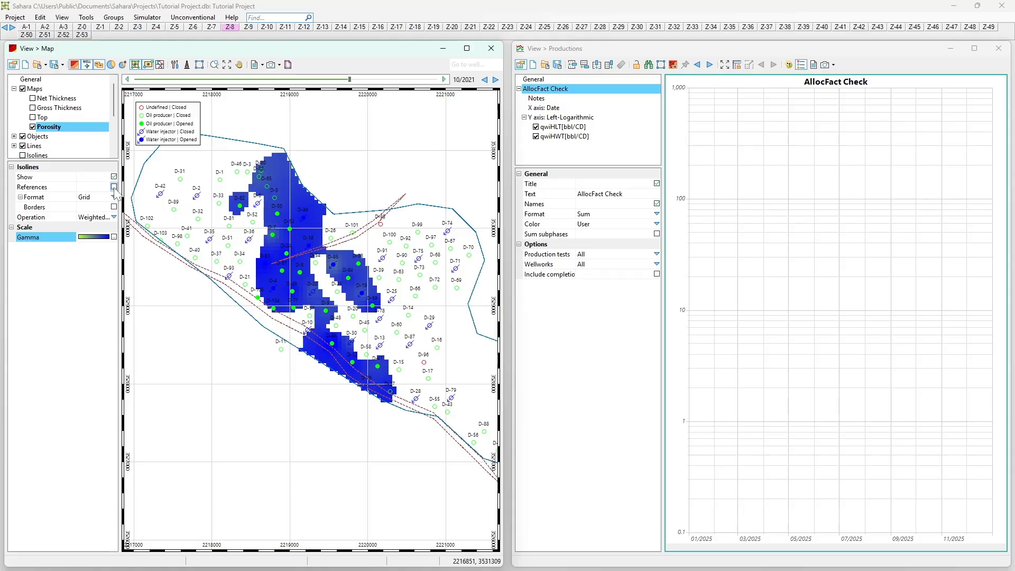
scroll(233, 231, down, 1)
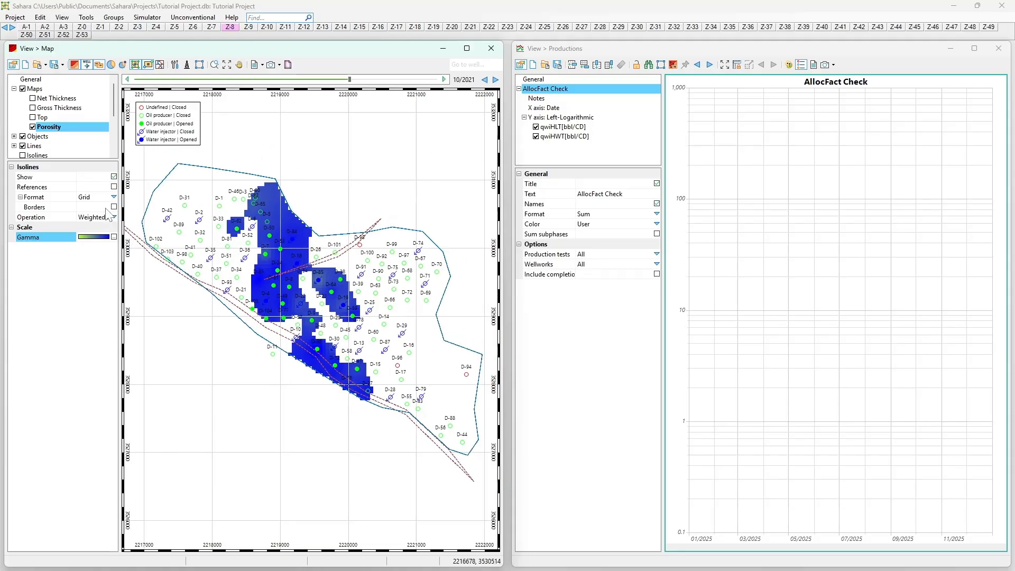
click(114, 186)
scroll(312, 322, up, 2)
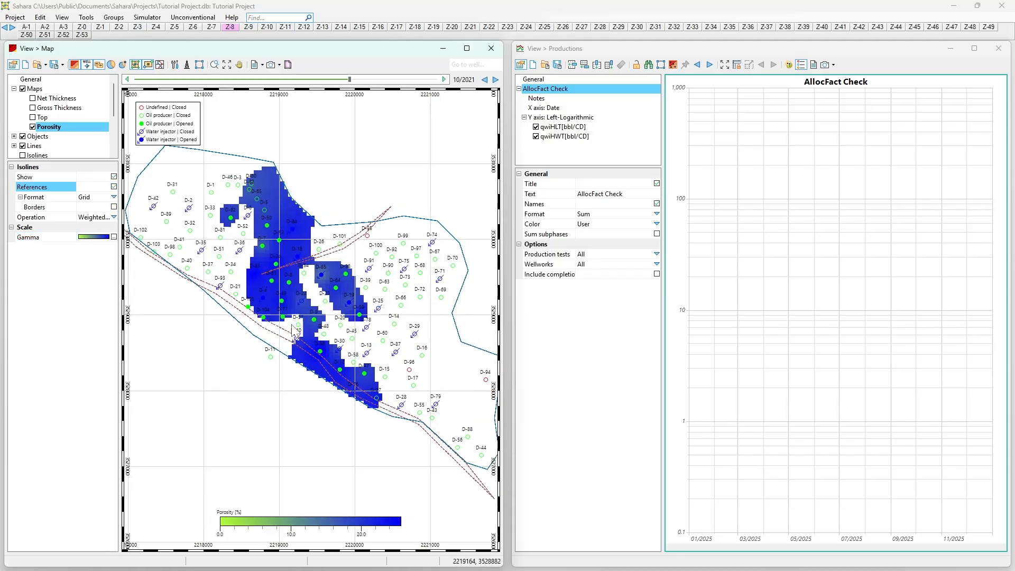
drag(314, 319, 298, 300)
- Set the Porosity map's color palette to a manual scale from 10 to 30 % and apply it
click(113, 237)
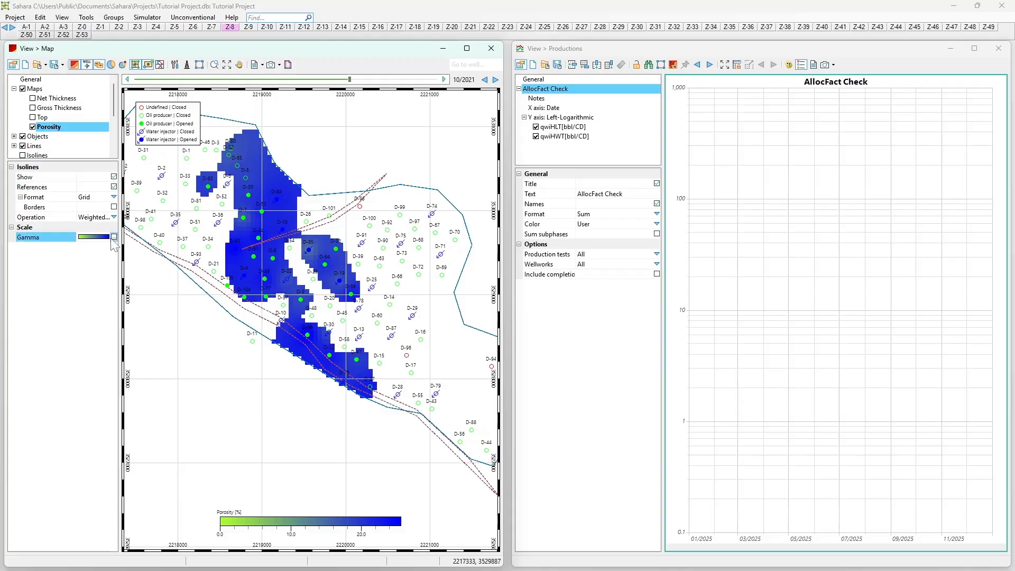
click(463, 227)
click(456, 245)
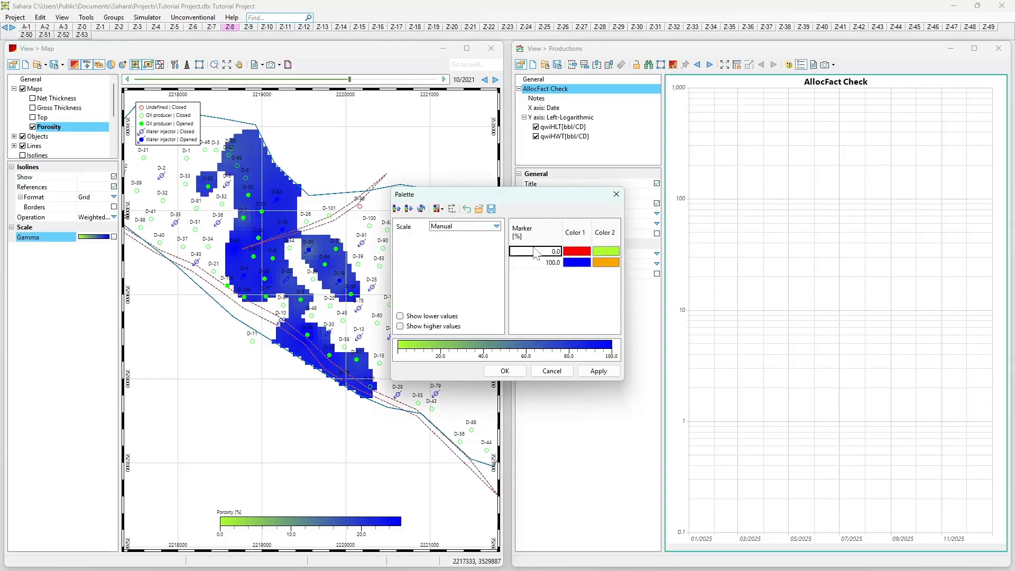
click(544, 264)
click(544, 263)
drag(551, 263, 578, 271)
click(553, 253)
click(554, 253)
text(10)
click(585, 373)
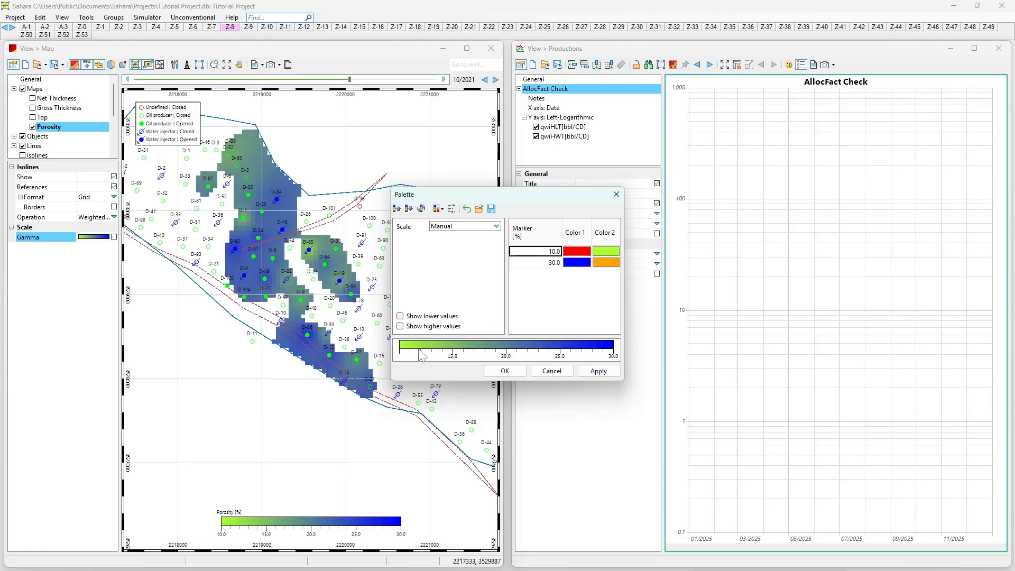
click(614, 195)
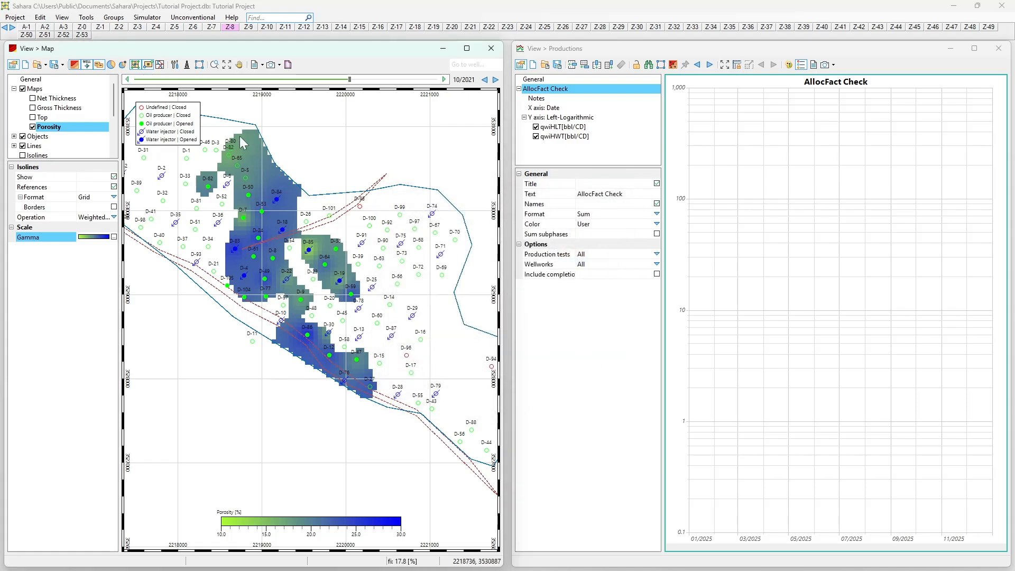
- Examine the Porosity maps of layers Z-6 to Z-12 one by one, ending on layer Z-8
scroll(283, 211, down, 2)
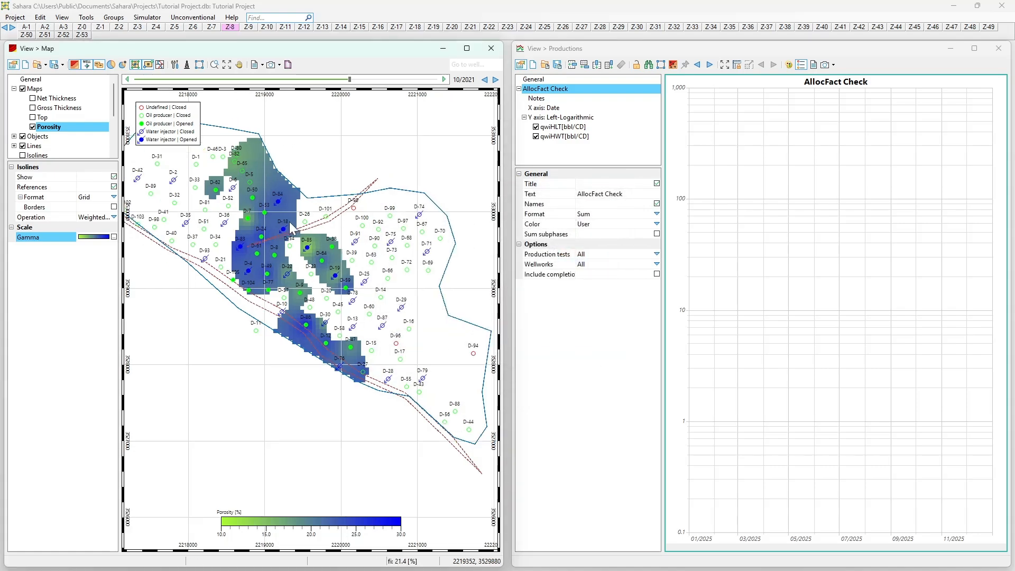
click(230, 27)
click(248, 27)
click(267, 27)
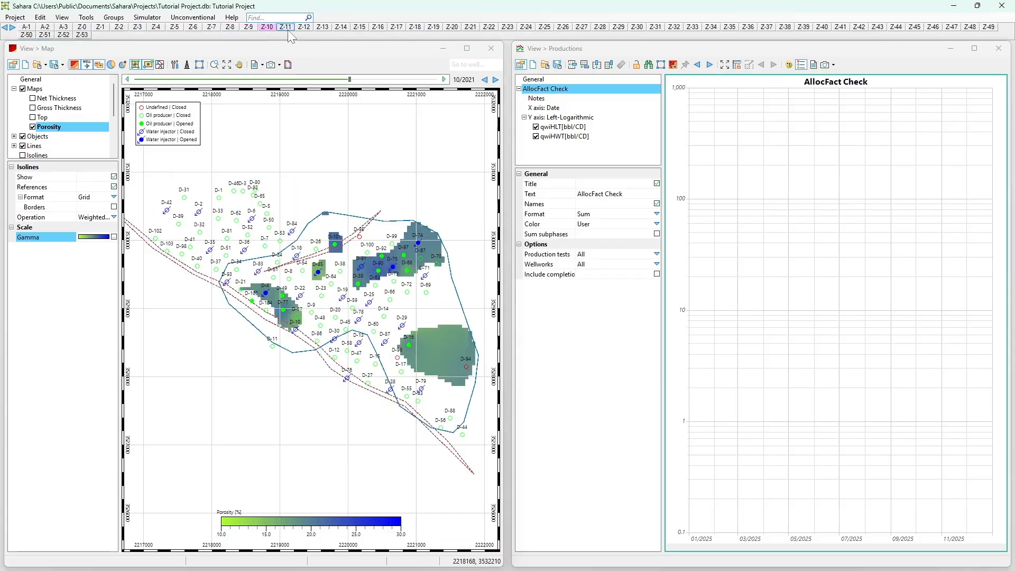
click(289, 29)
click(299, 29)
click(250, 29)
click(230, 29)
click(209, 29)
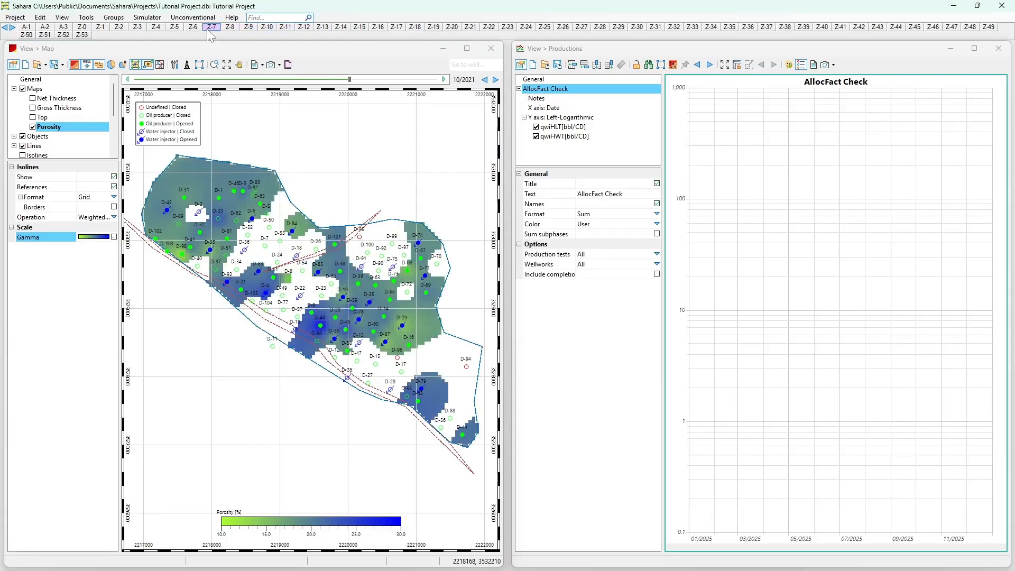
click(191, 29)
click(212, 29)
click(235, 29)
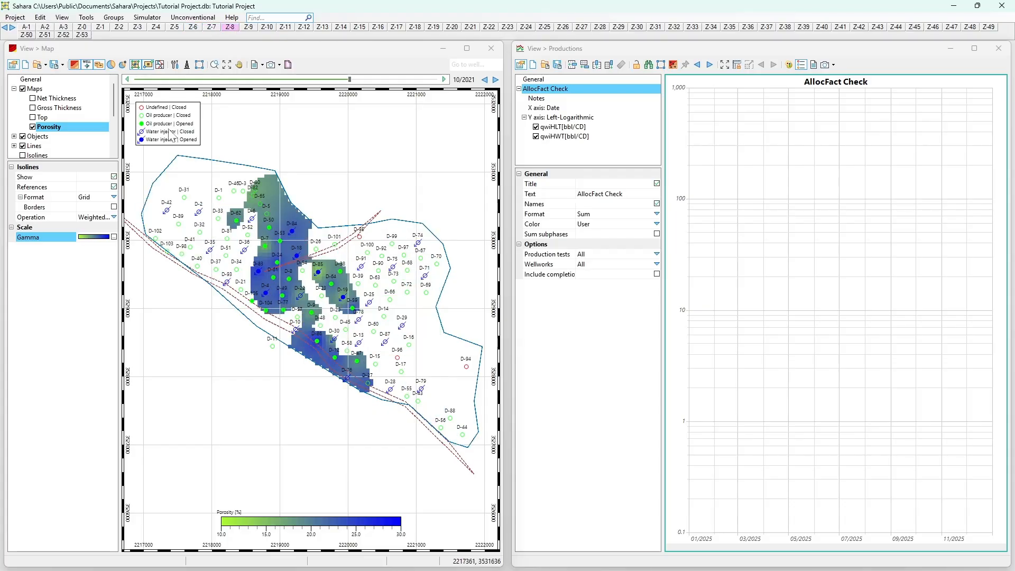
- Display the Net Thickness map of layer Z-8 instead of Porosity and set its format to Grid
click(33, 98)
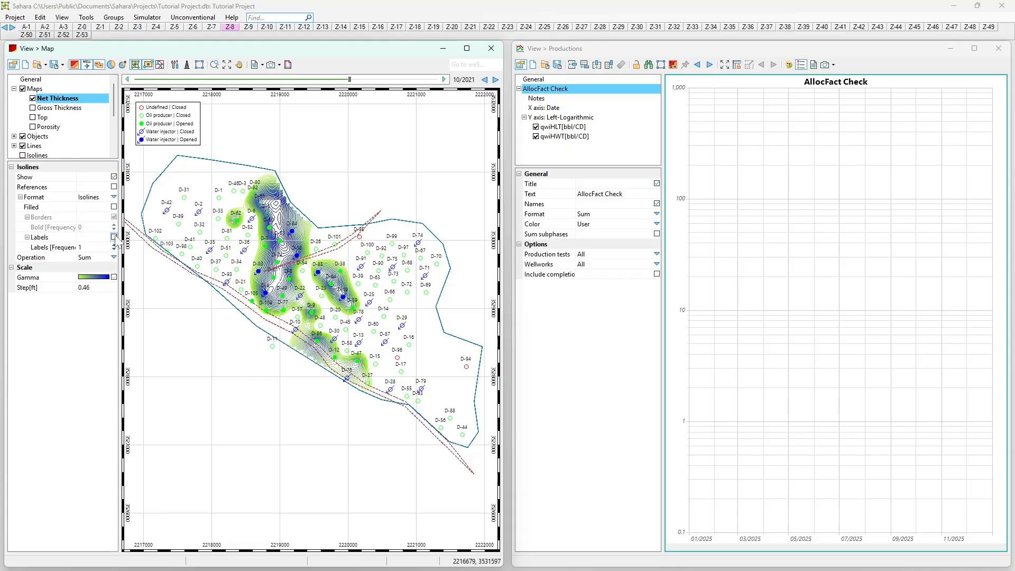
click(113, 197)
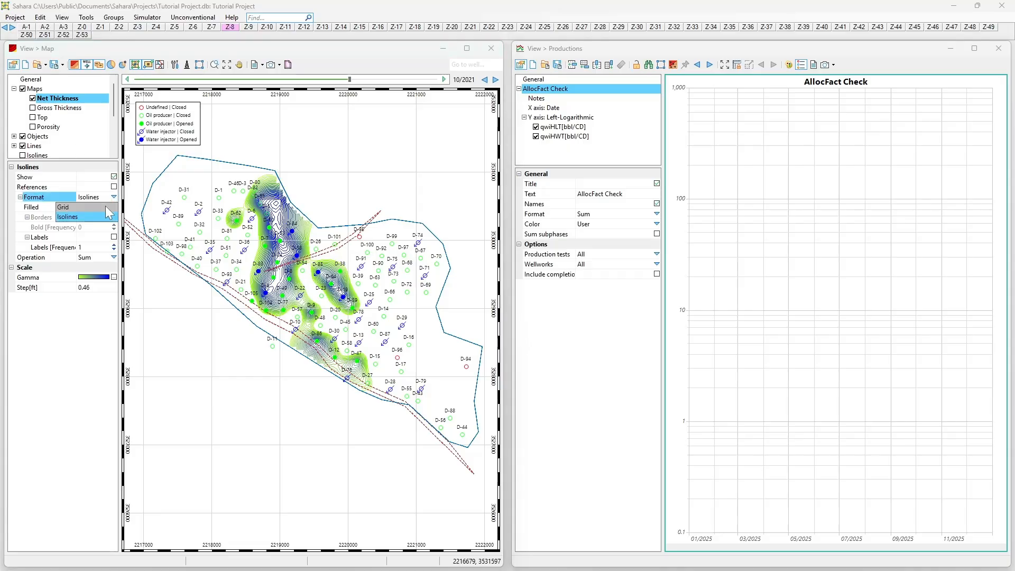
click(106, 216)
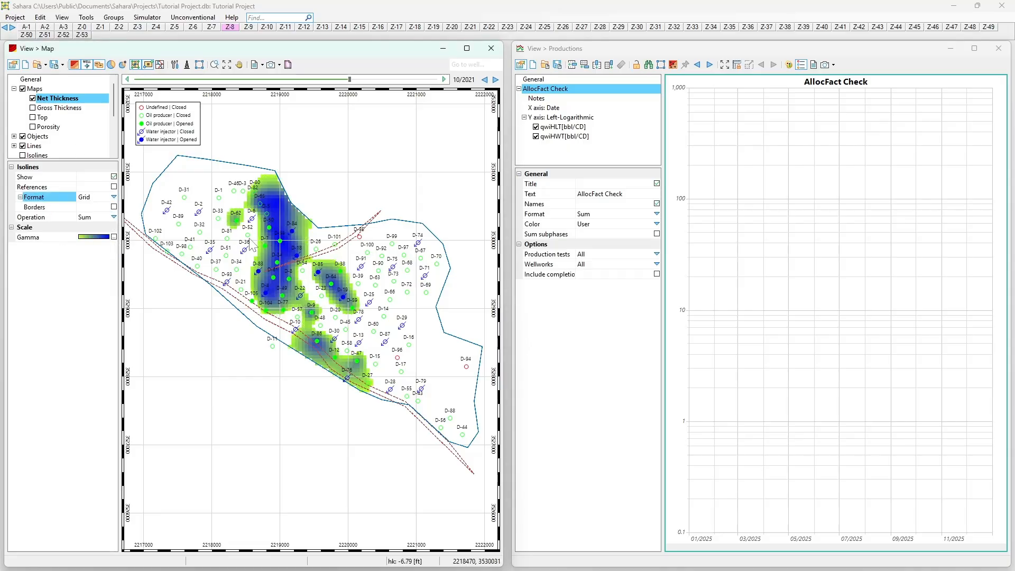
- Switch the map view back to the Porosity map of layer Z-8
click(33, 127)
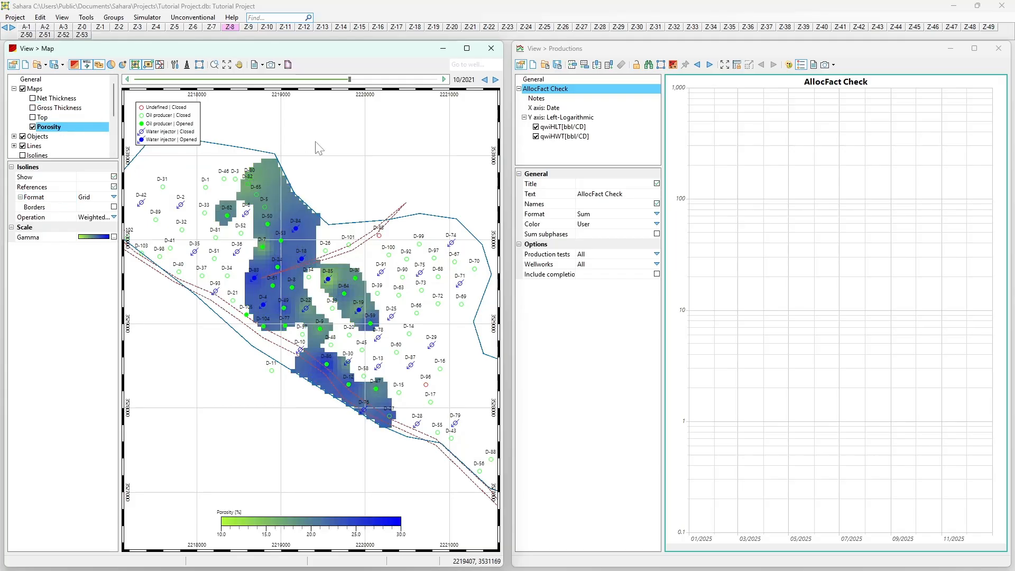
scroll(325, 200, down, 1)
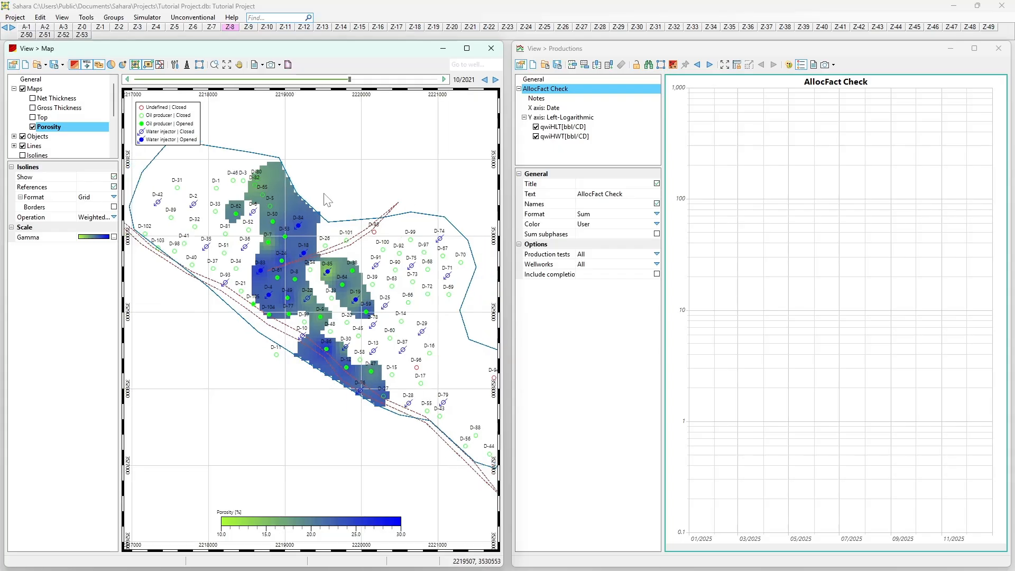
scroll(325, 200, down, 1)
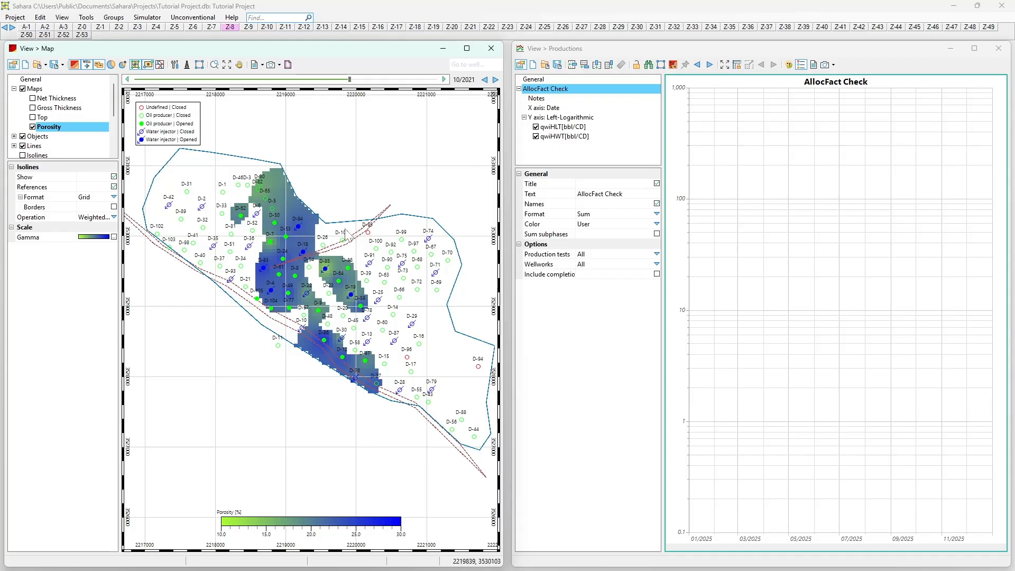
scroll(345, 230, down, 1)
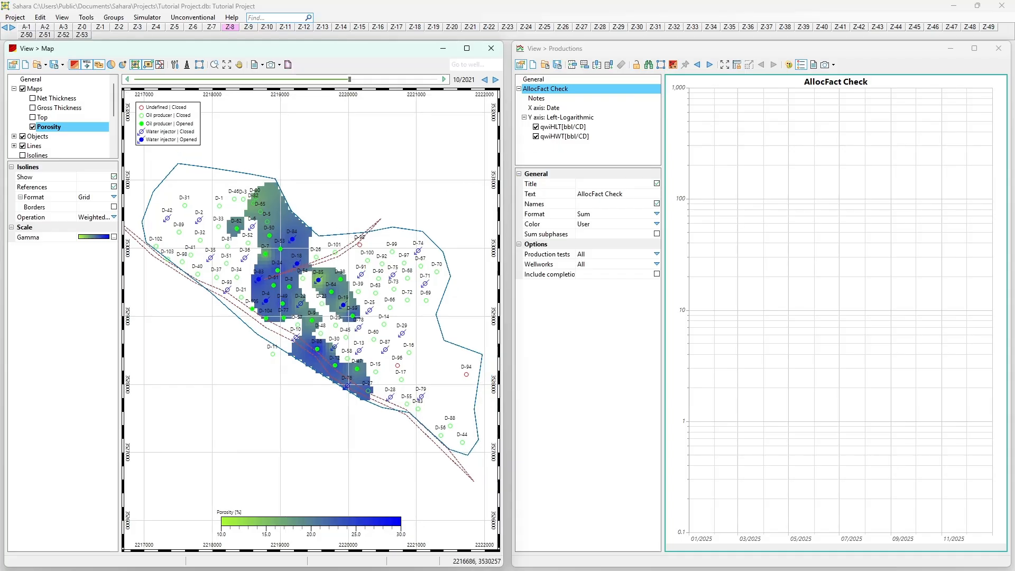